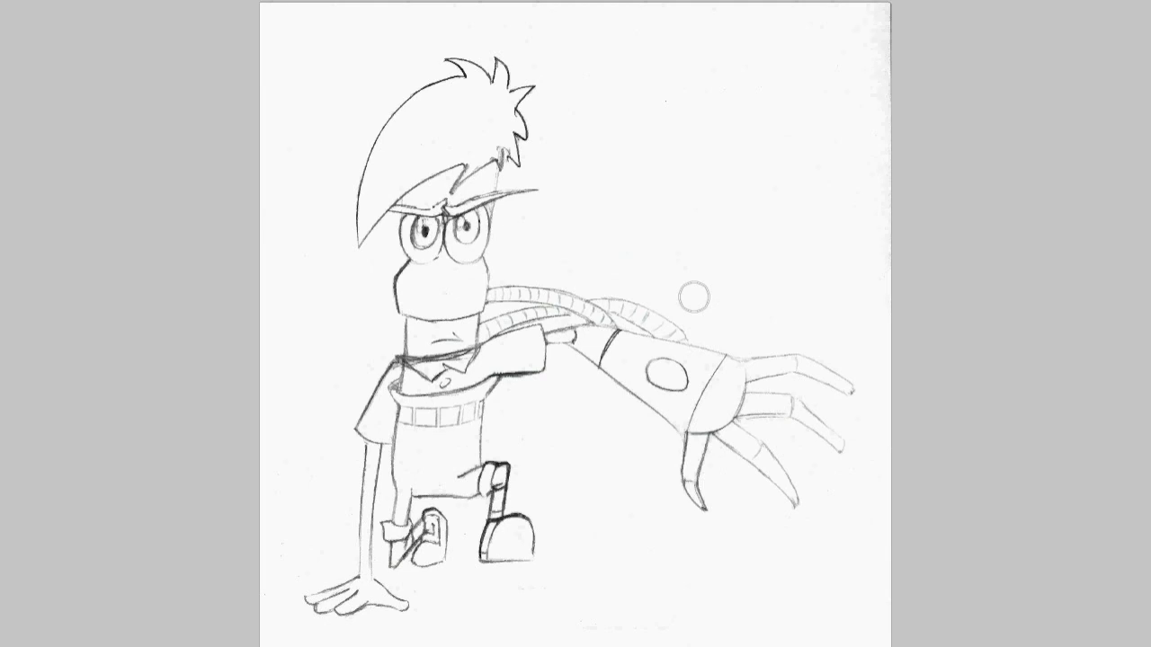
- Add a new layer above the sketch and try a dark brush stroke over the hair, then undo the stroke
key("Tab")
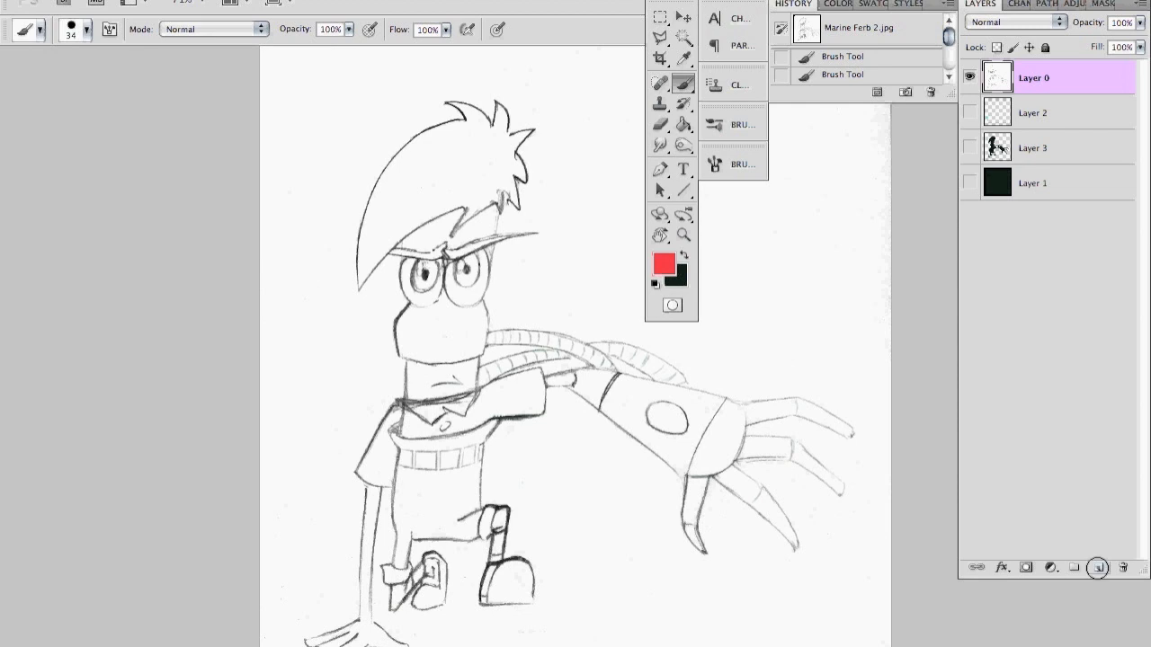
left_click(1098, 567)
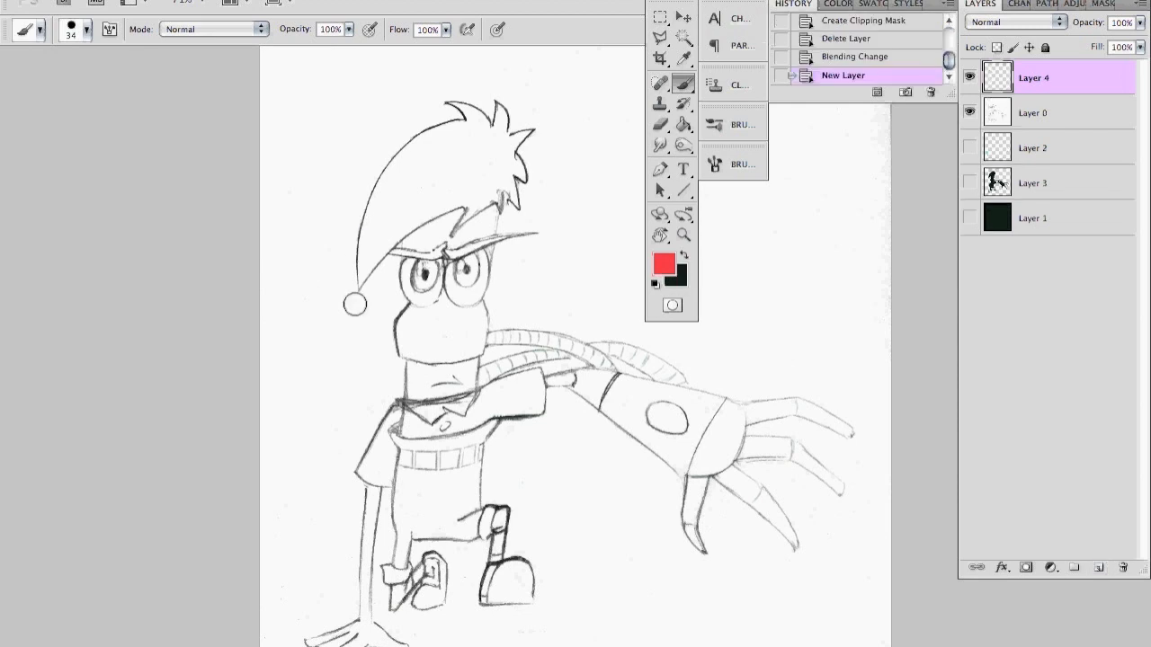
key("x")
mouse_move(386, 164)
left_mouse_down()
mouse_move(358, 304)
mouse_move(446, 218)
left_mouse_up()
key("ctrl+z")
- Set the blend mode of the sketch layer, Layer 0, to Multiply
left_click(1042, 119)
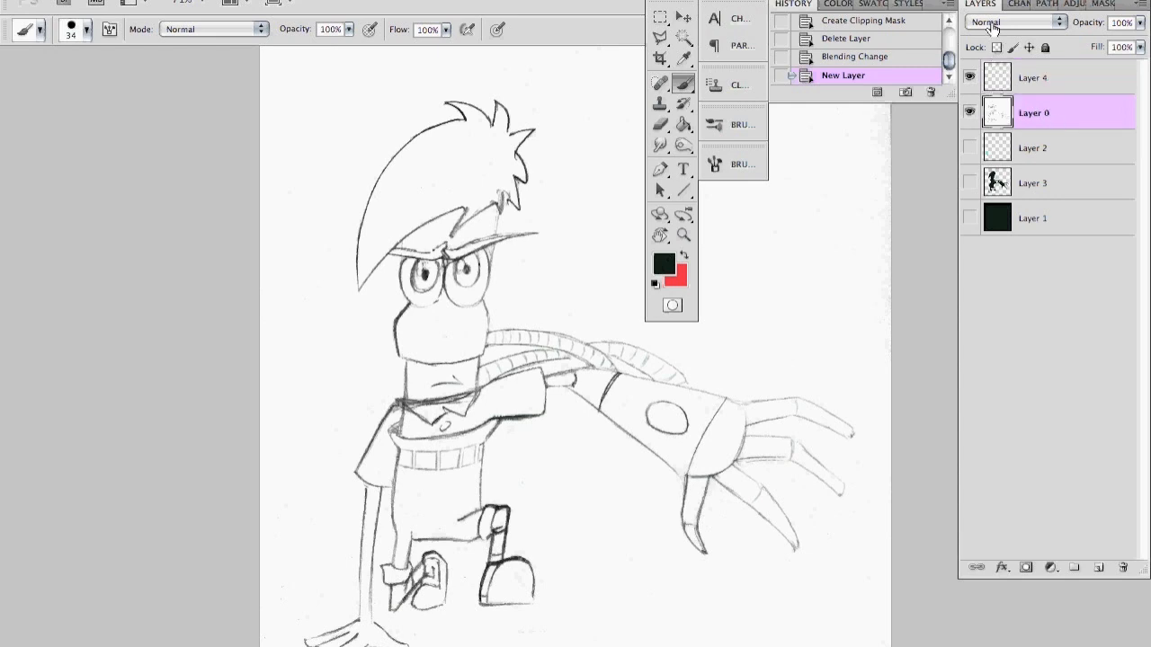
left_click(993, 27)
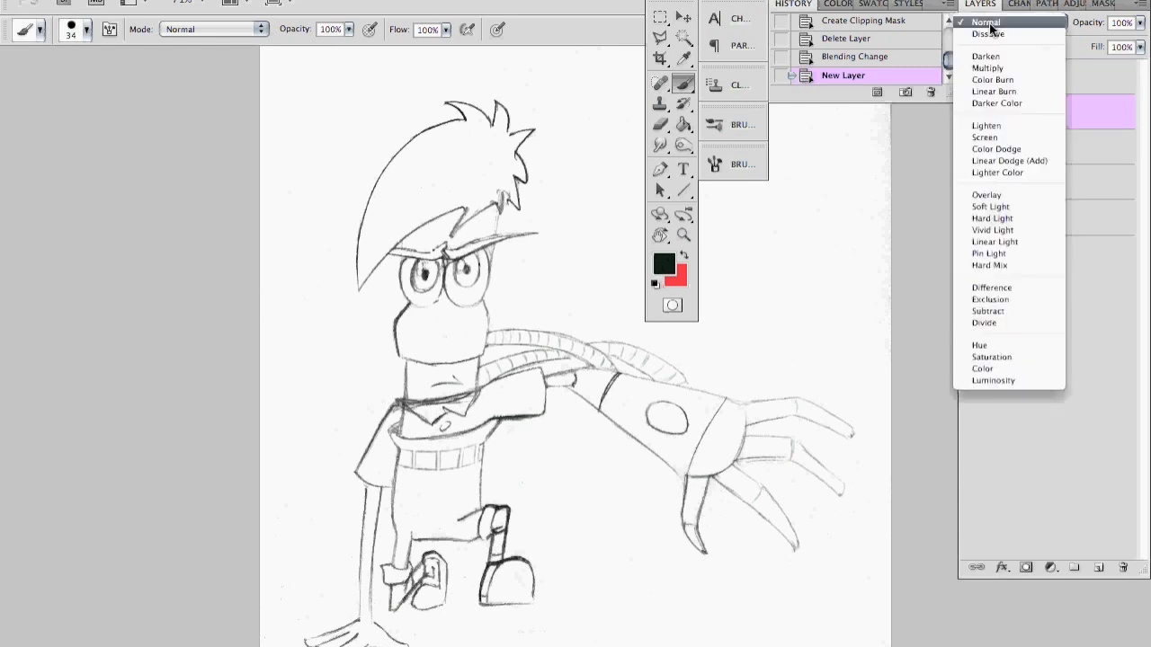
left_click(1001, 68)
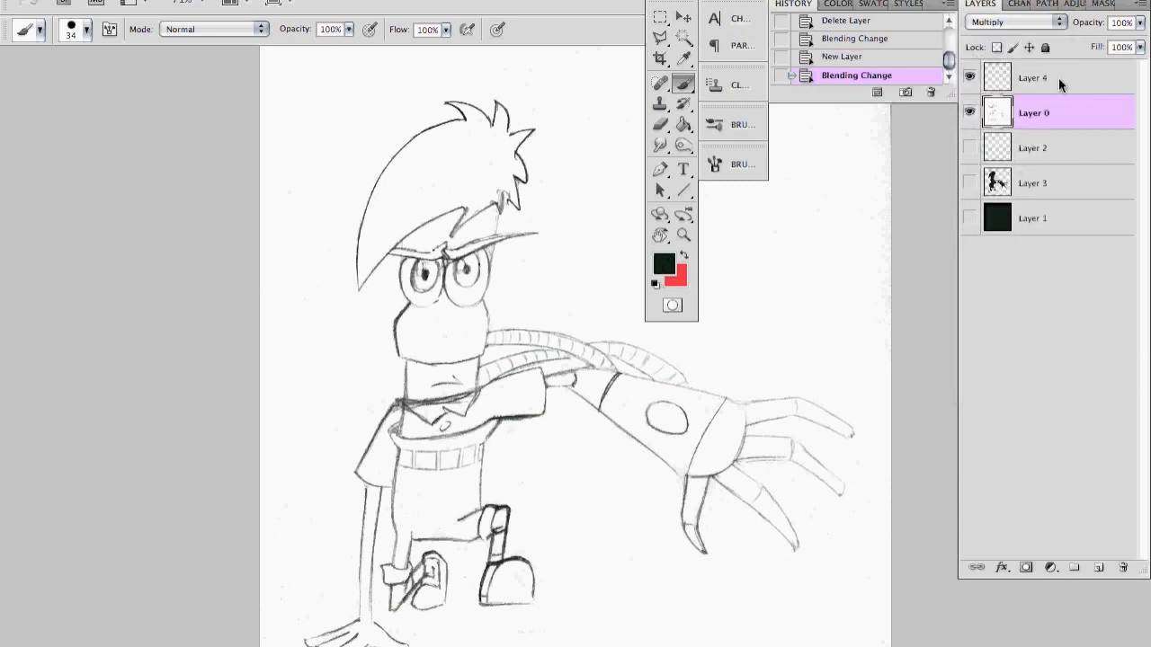
- Place Layer 4 beneath the sketch layer and paint dark strokes along the upper and lower edges of the fringe
left_click(1059, 81)
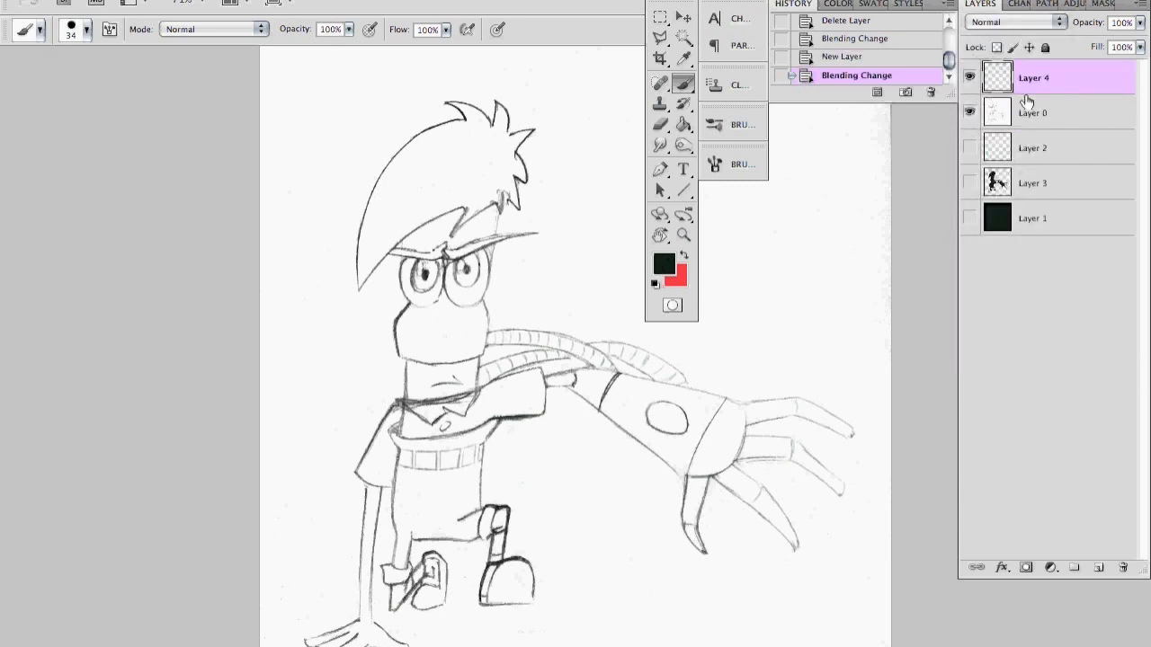
left_click_drag(1025, 124, 1023, 131)
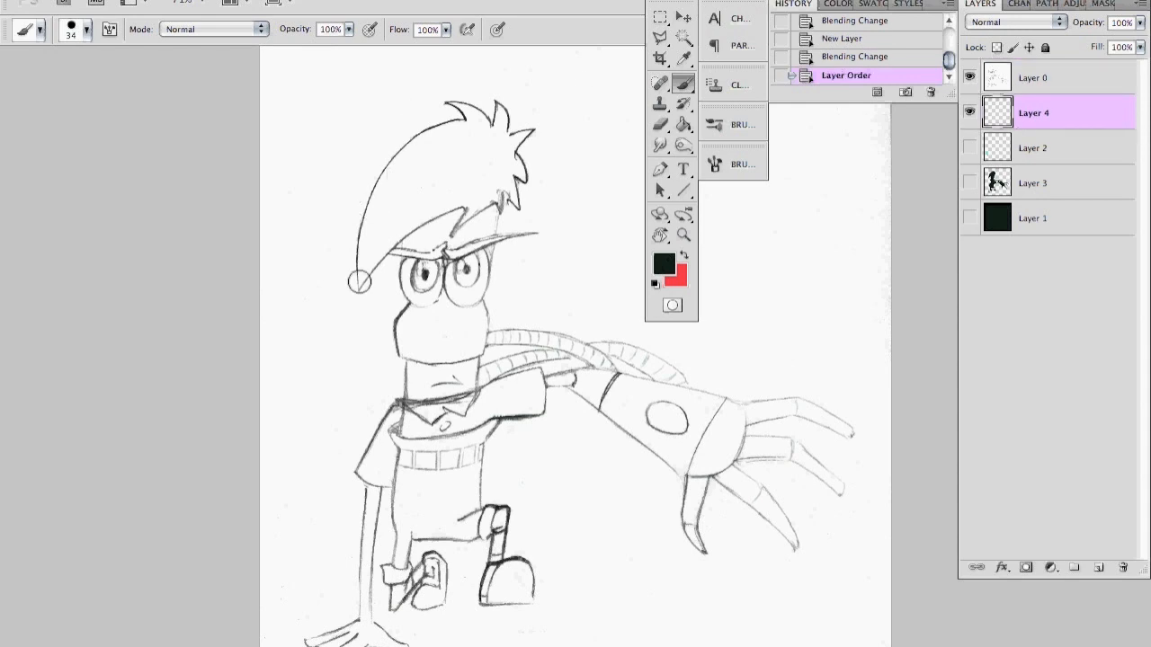
left_click_drag(359, 282, 417, 133)
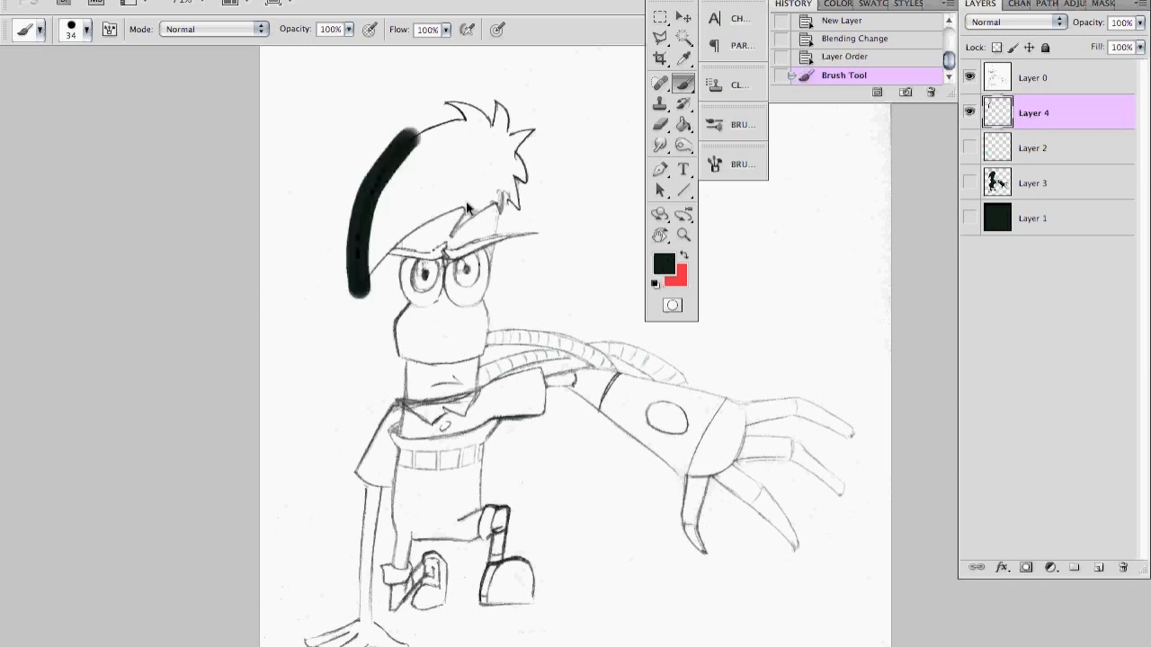
left_click_drag(469, 203, 352, 295)
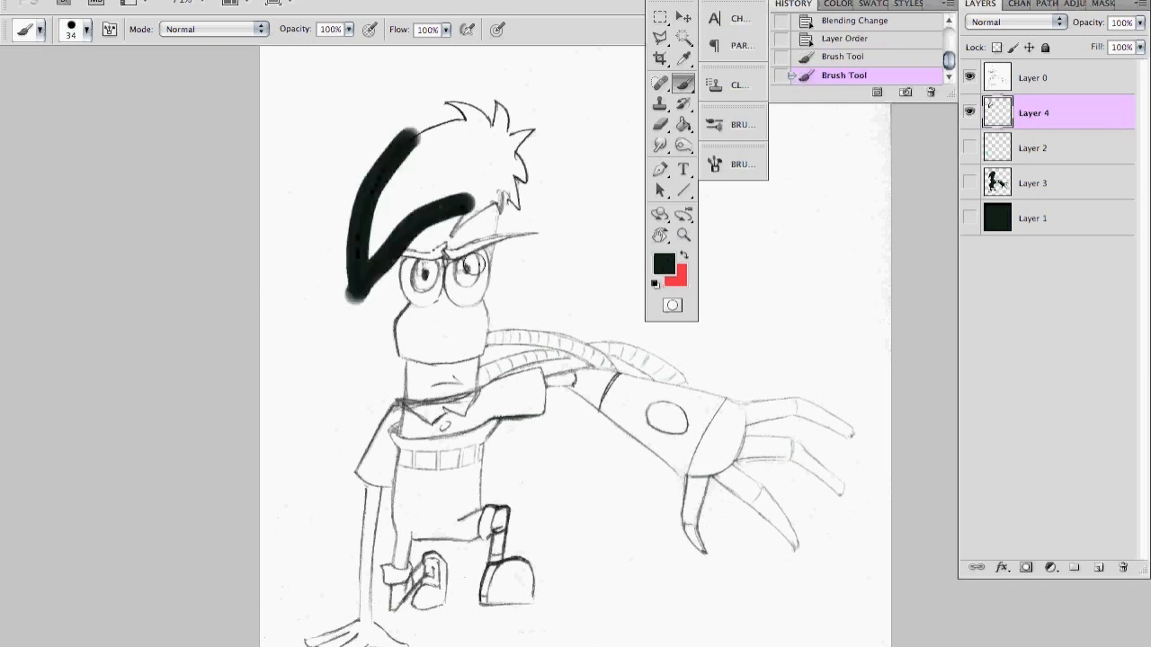
- Paint red over the dark fringe strokes on Layer 4 and delete that layer
key("x")
left_click_drag(416, 134, 360, 218)
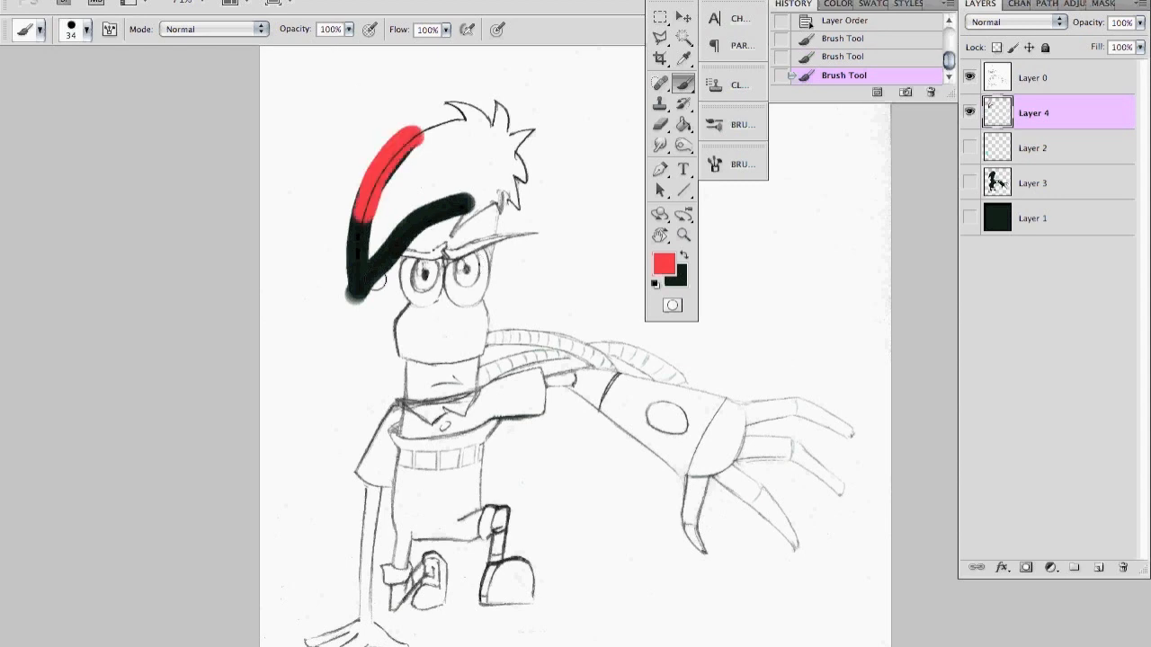
left_click_drag(411, 130, 375, 280)
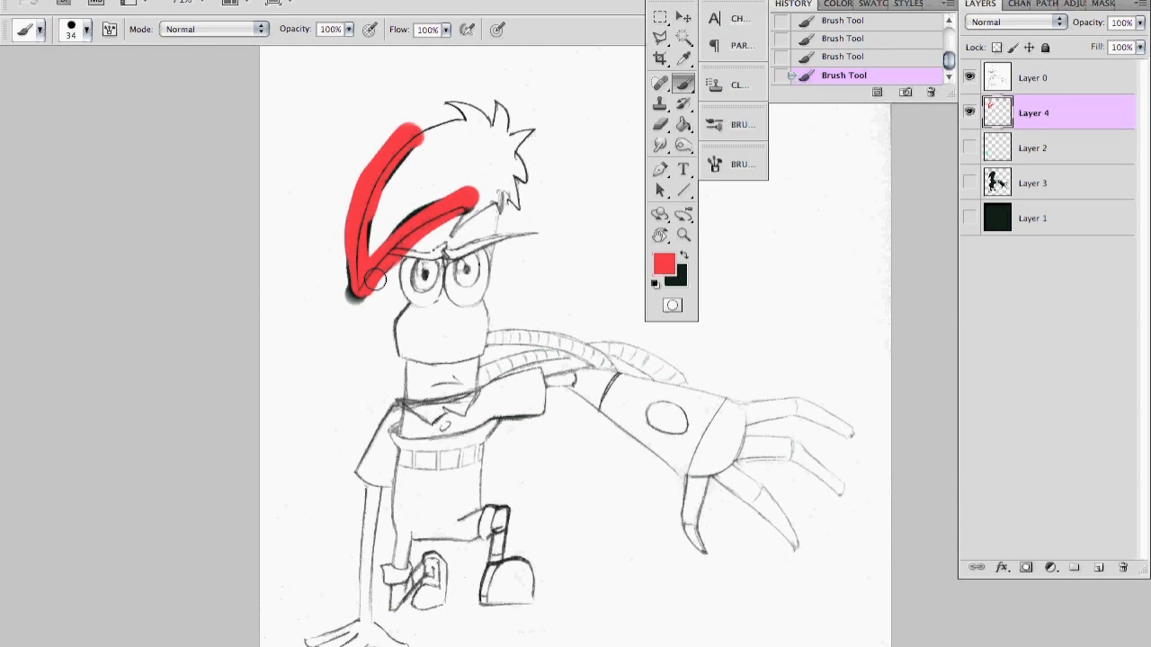
key("Delete")
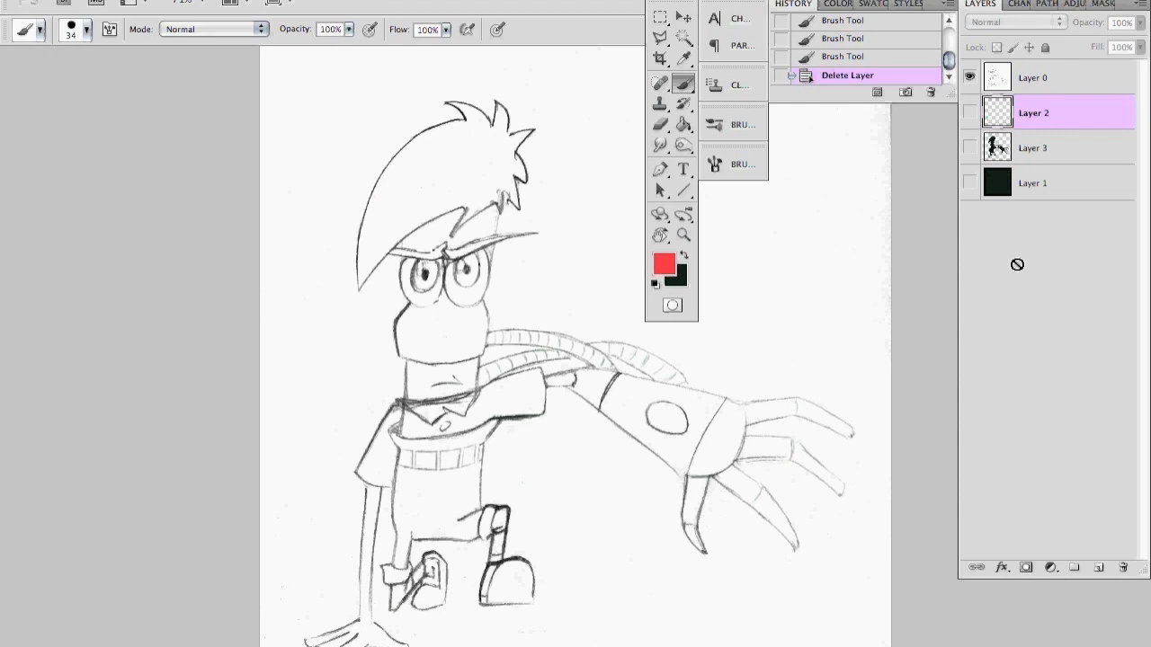
- Check the dark background of Layer 1 by toggling it, and make the silhouette on Layer 3 visible and active
left_click(969, 183)
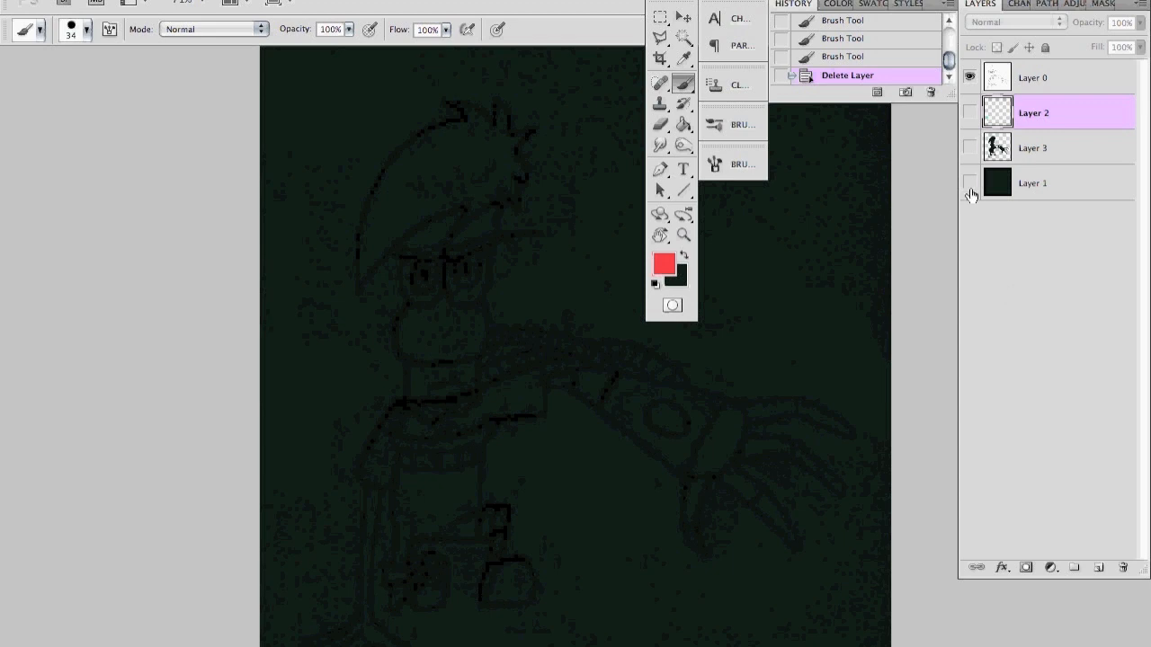
left_click(969, 185)
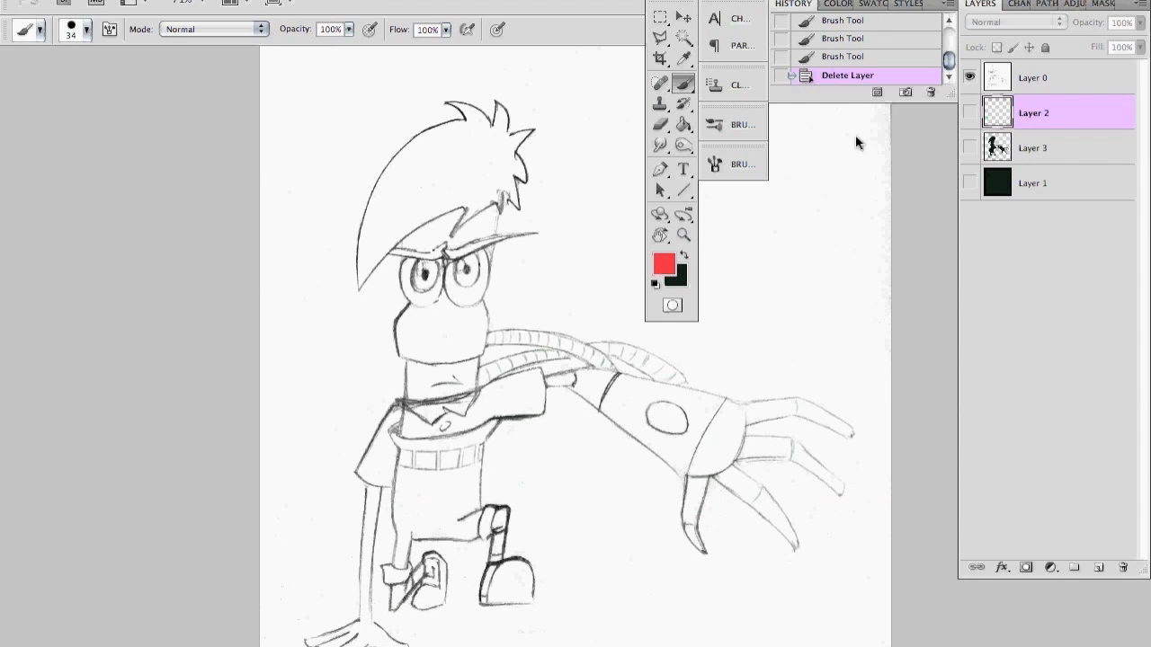
left_click(969, 147)
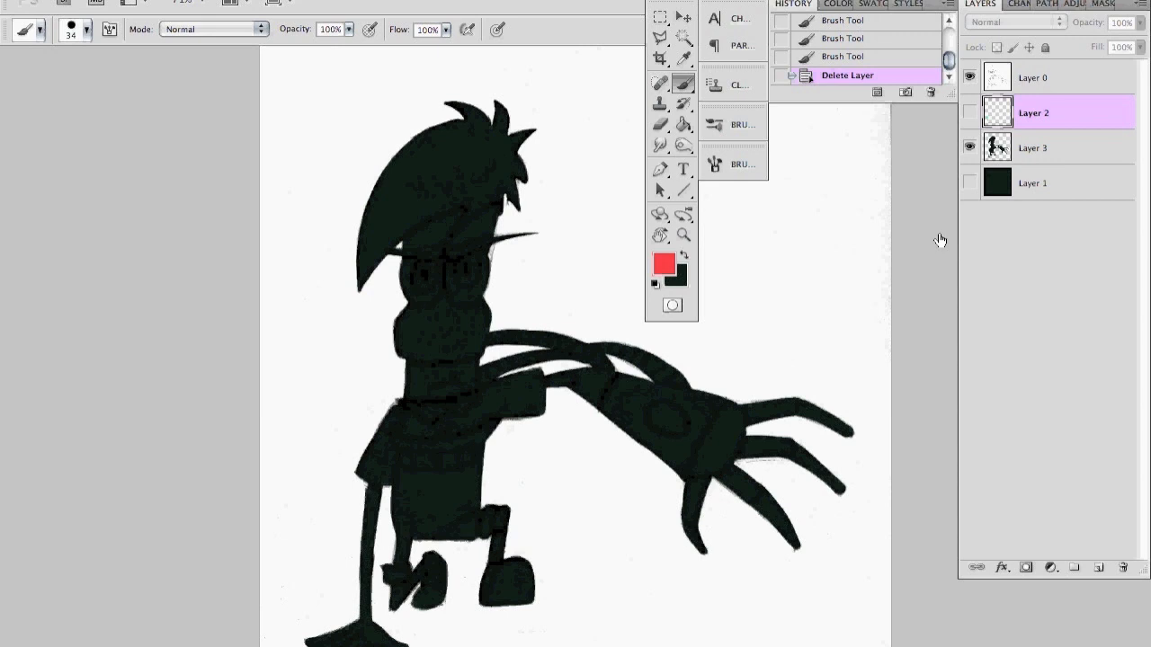
key("alt+bracketleft")
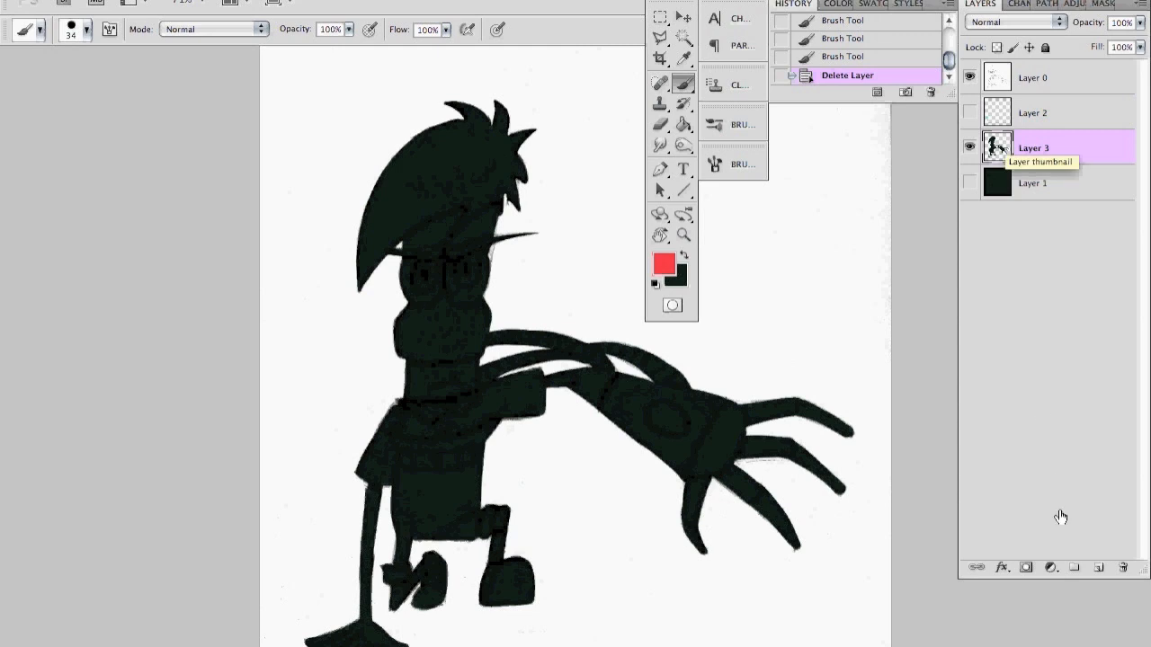
- Add a new layer directly above Layer 3 and clip it to the silhouette with a clipping mask
left_click(1097, 568)
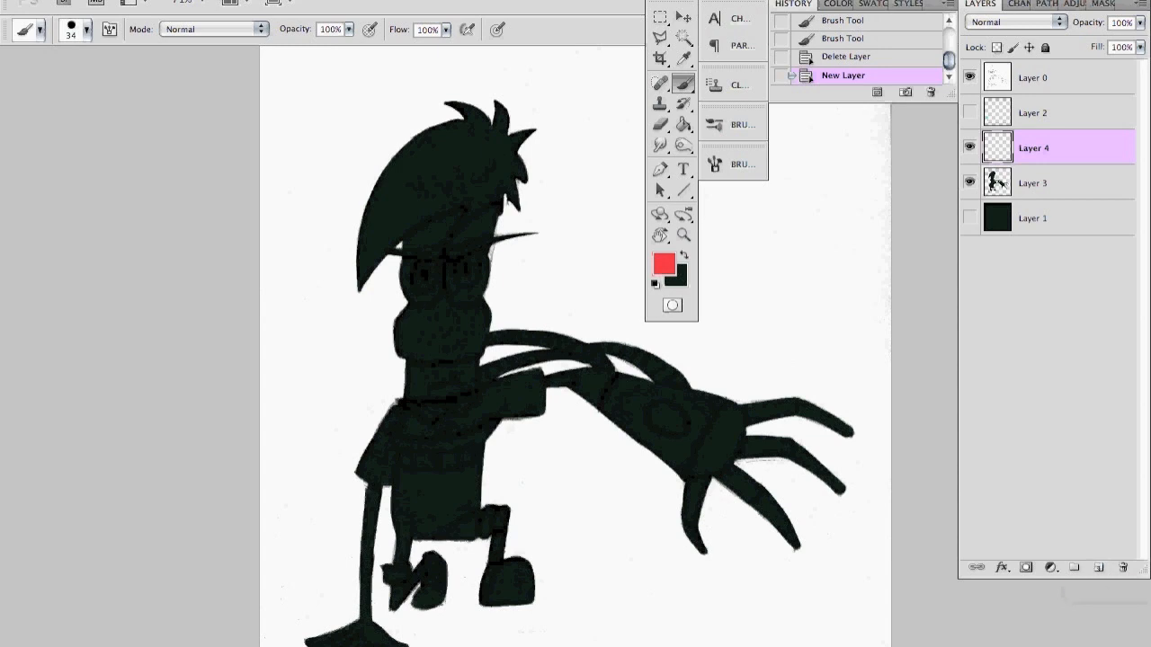
left_click(277, 0)
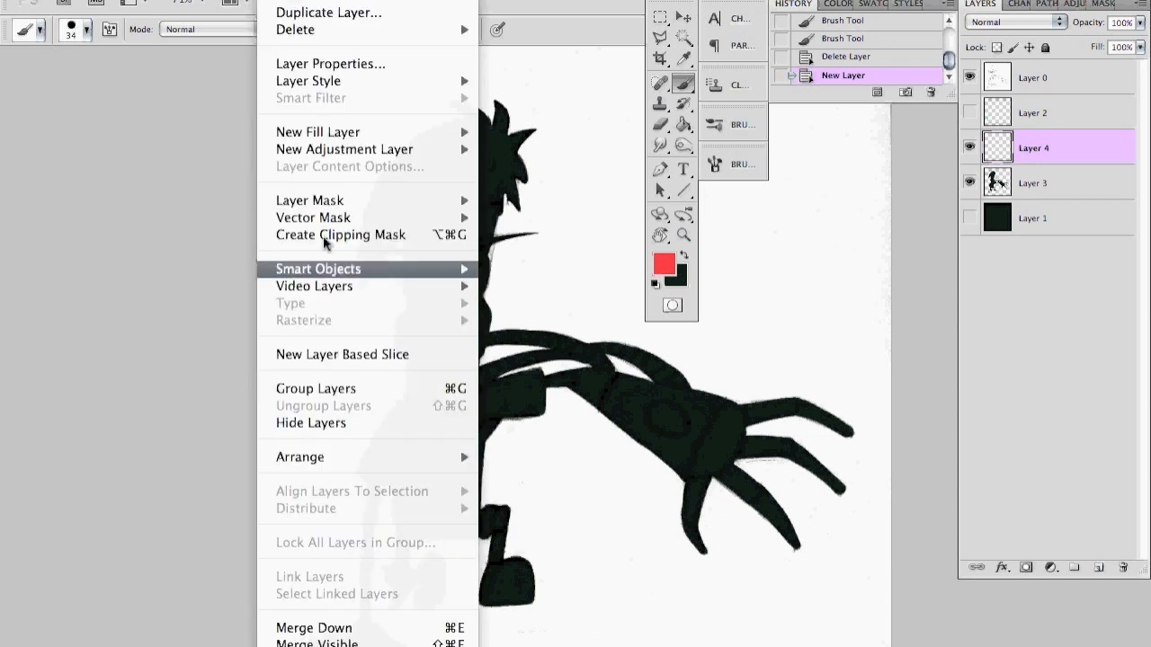
mouse_move(330, 274)
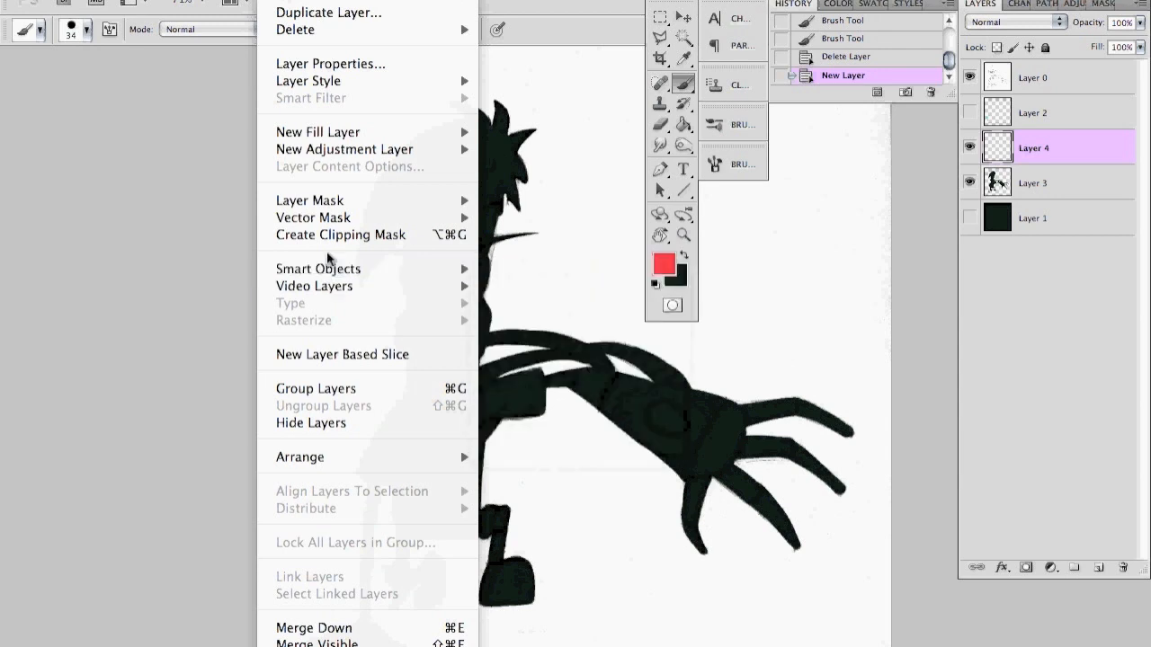
left_click(412, 236)
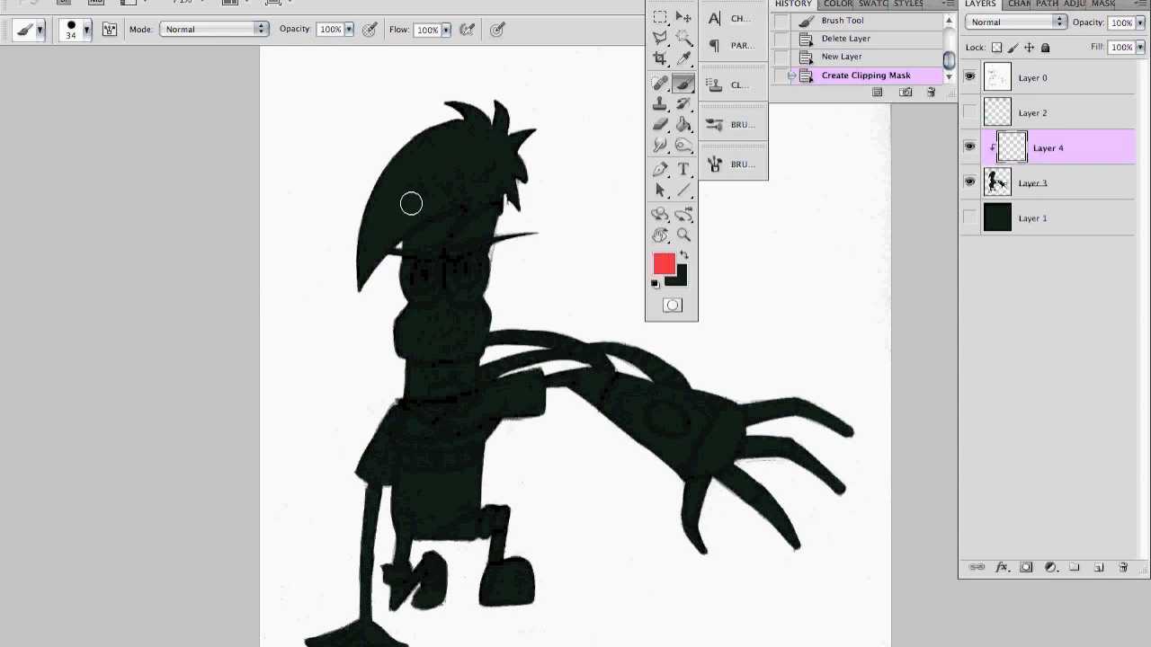
- Paint red strokes across the hair and eyes on the clipped layer and show the dark background on Layer 1
mouse_move(367, 210)
left_mouse_down()
mouse_move(404, 181)
mouse_move(388, 265)
mouse_move(400, 268)
left_mouse_up()
left_click(506, 227, "shift")
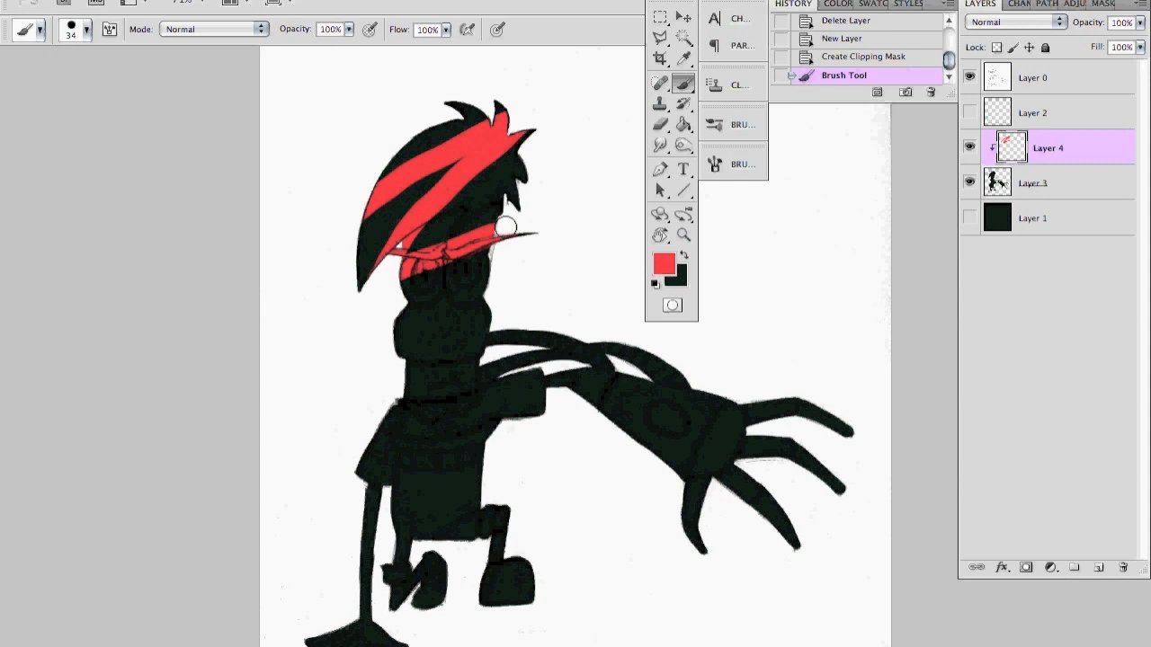
mouse_move(466, 126)
left_mouse_down()
mouse_move(454, 159)
mouse_move(364, 266)
mouse_move(385, 239)
left_mouse_up()
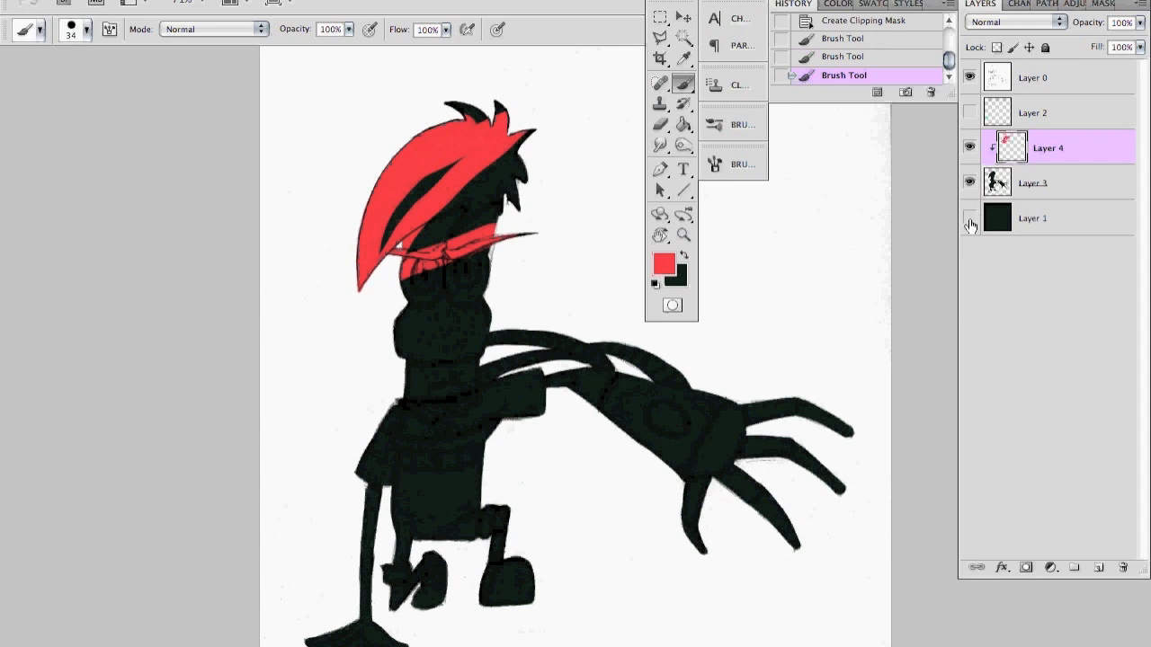
left_click(970, 221)
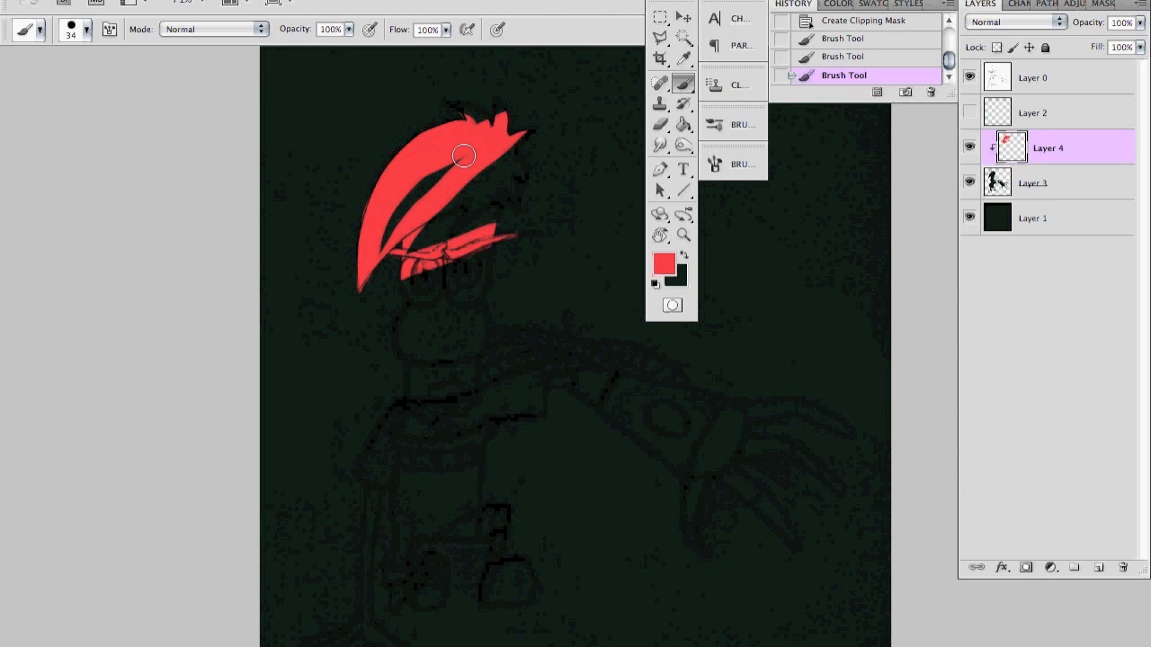
mouse_move(368, 274)
left_mouse_down()
mouse_move(458, 163)
mouse_move(371, 274)
left_mouse_up()
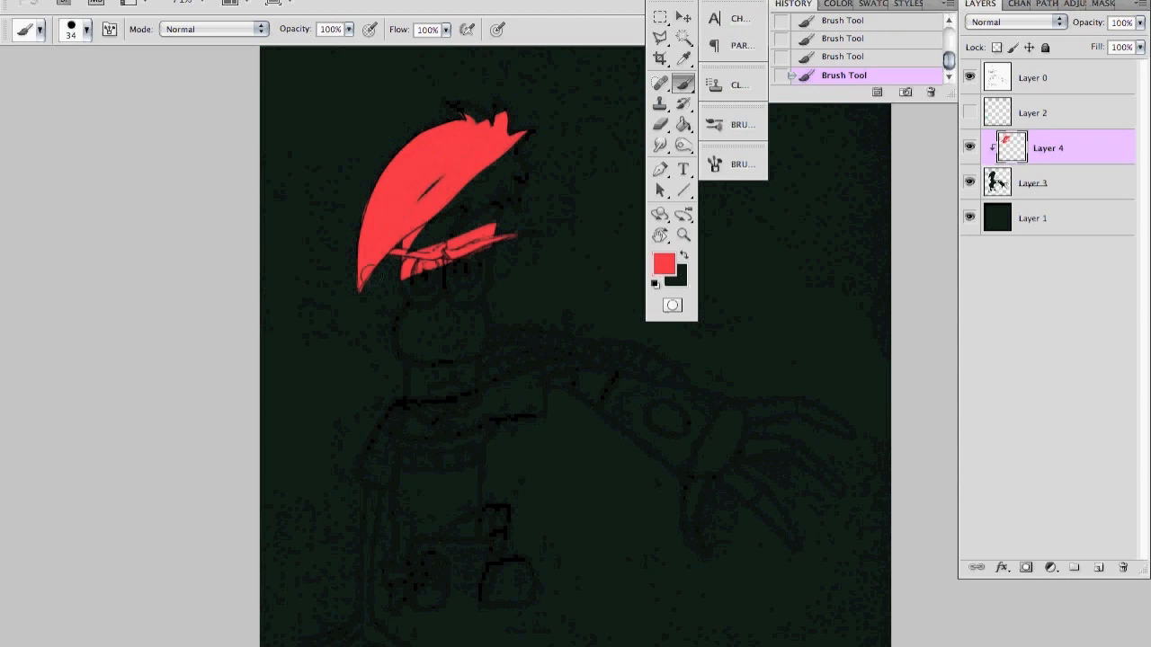
- Replace the red-painted layer with a new empty layer clipped to the silhouette on Layer 3
key("Delete")
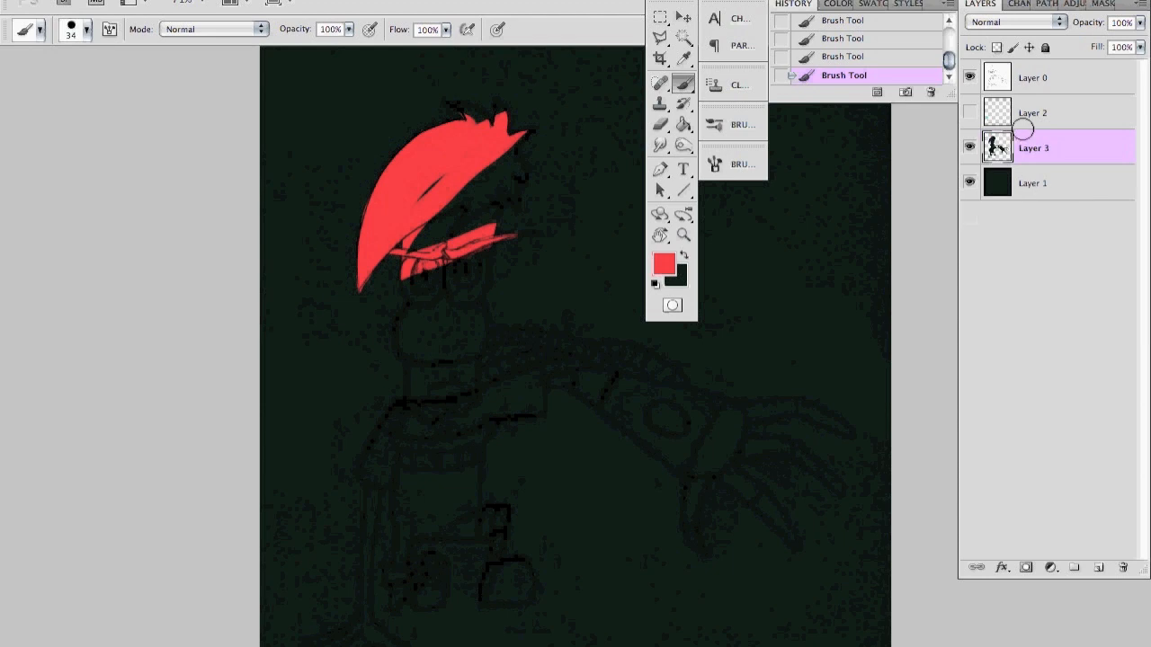
key("super+alt+g")
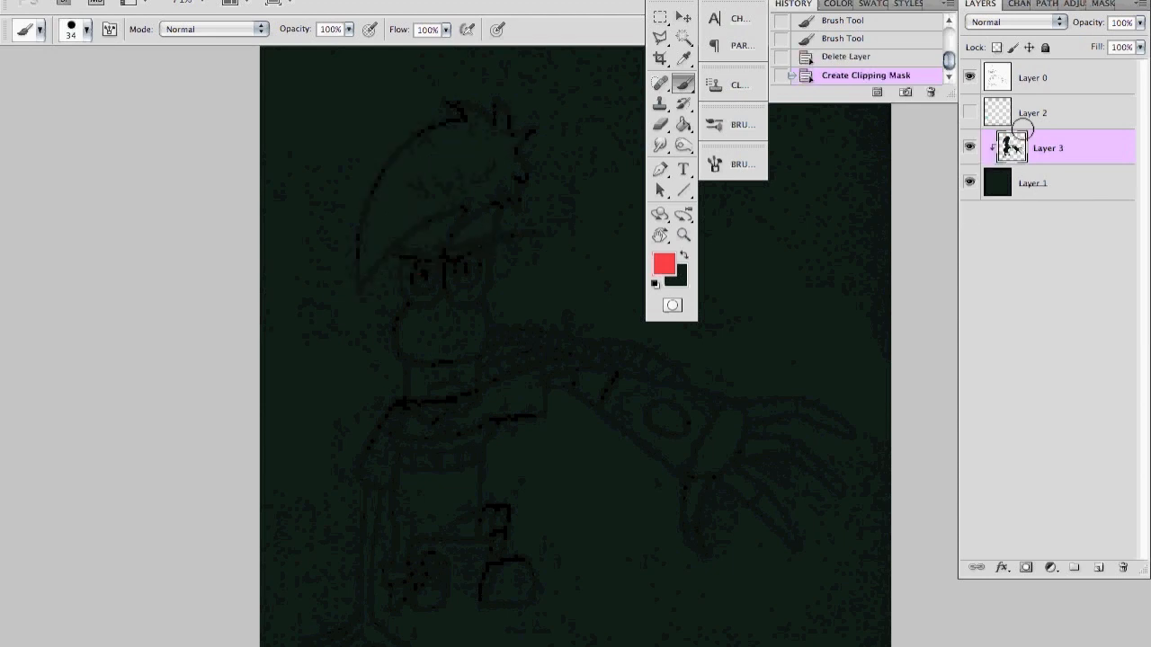
key("super+z")
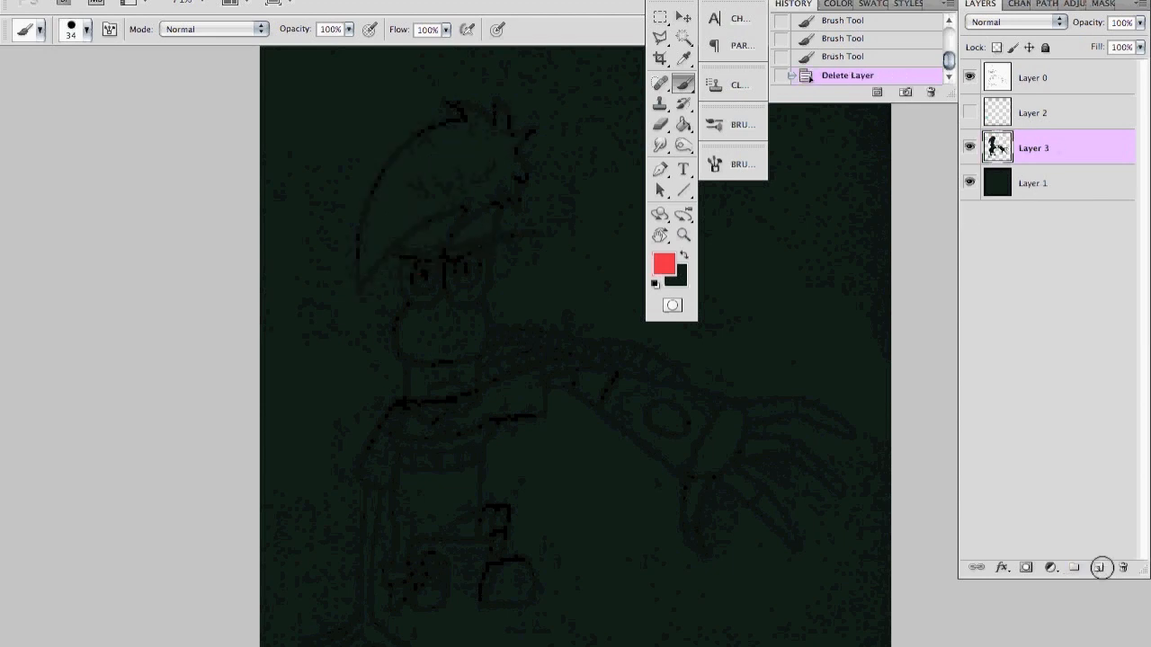
left_click(1098, 568)
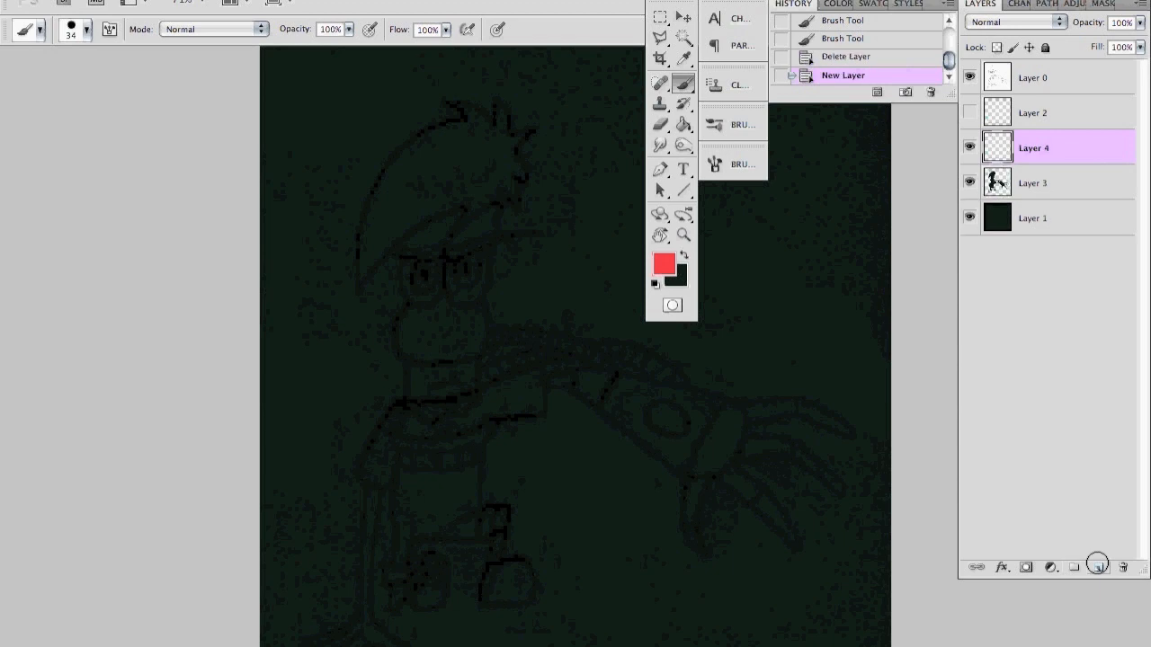
key("super+alt+g")
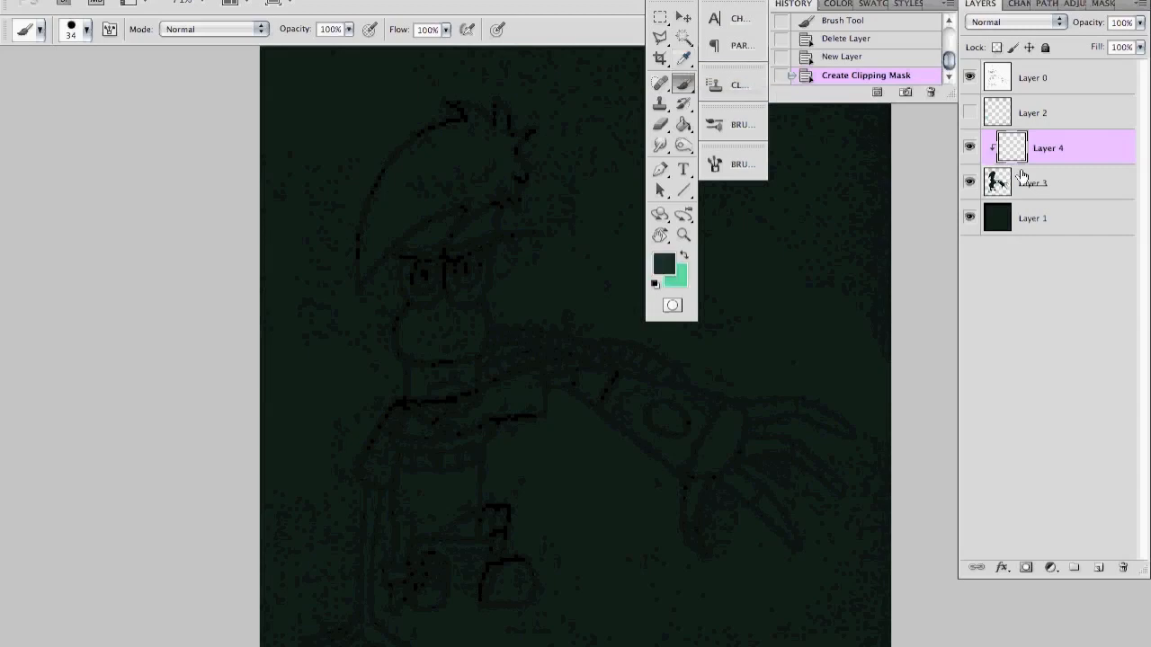
- Paint the oval on the mechanical forearm light green on the clipped Layer 4
key("x")
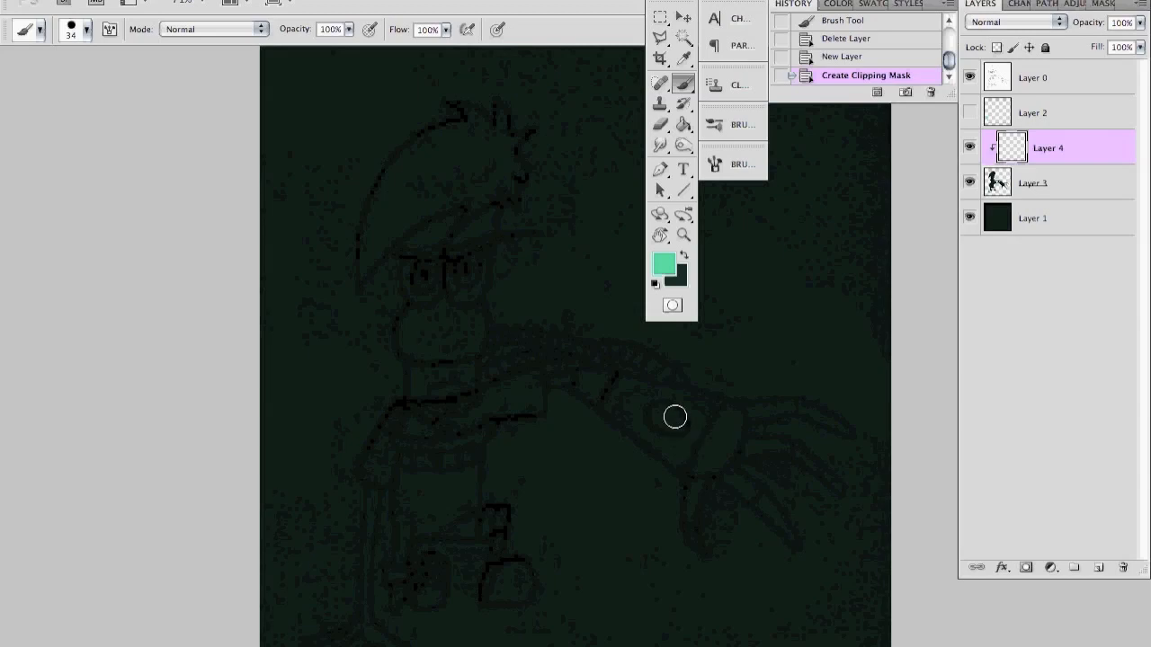
mouse_move(675, 417)
left_mouse_down()
mouse_move(665, 415)
mouse_move(675, 417)
left_mouse_up()
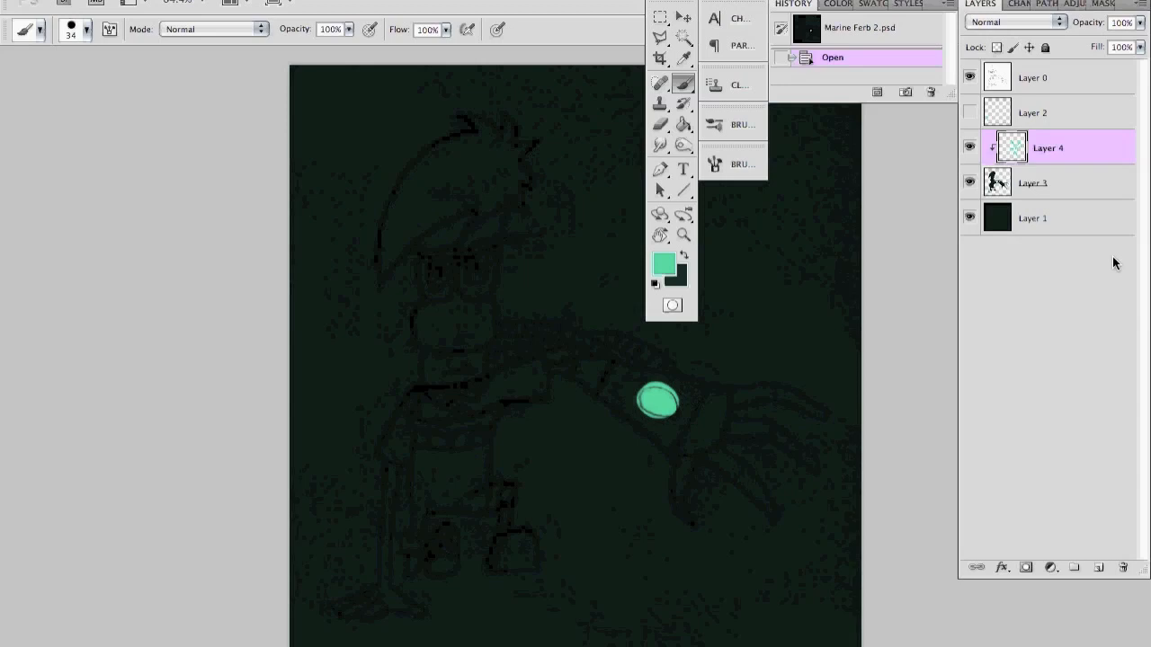
- Sample the dark background colour as the foreground colour for the Brush tool
key("x")
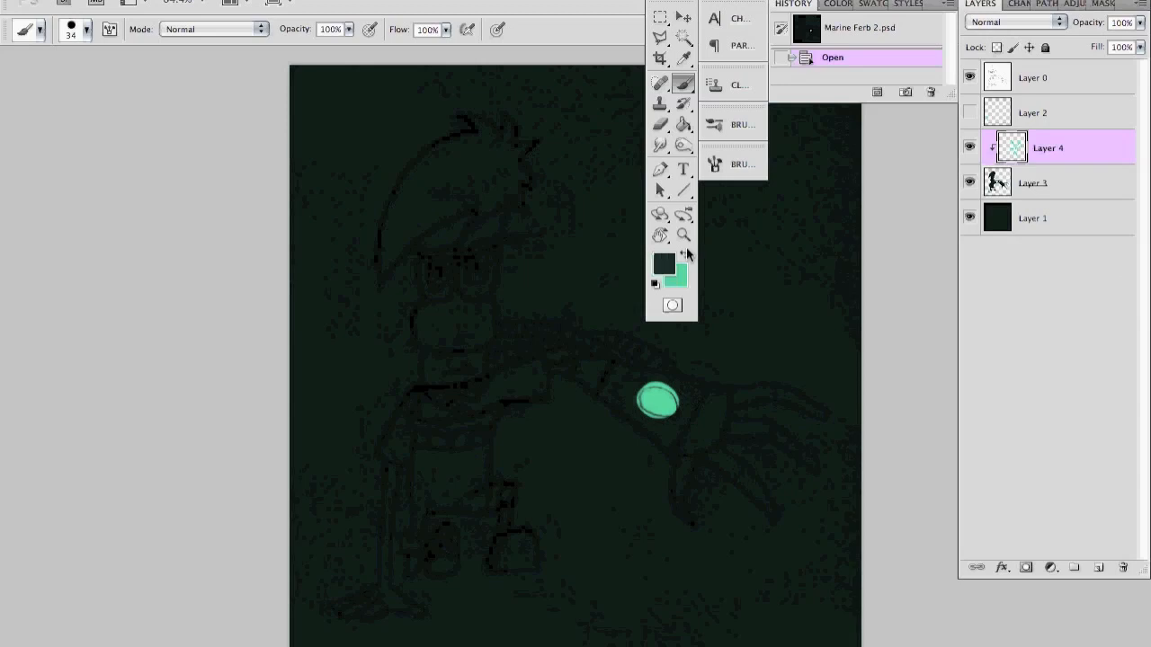
left_click(683, 57)
key("b")
- Add a new layer above Layer 4, clip it to the silhouette on Layer 3, and hide Layer 4
left_click(1098, 567)
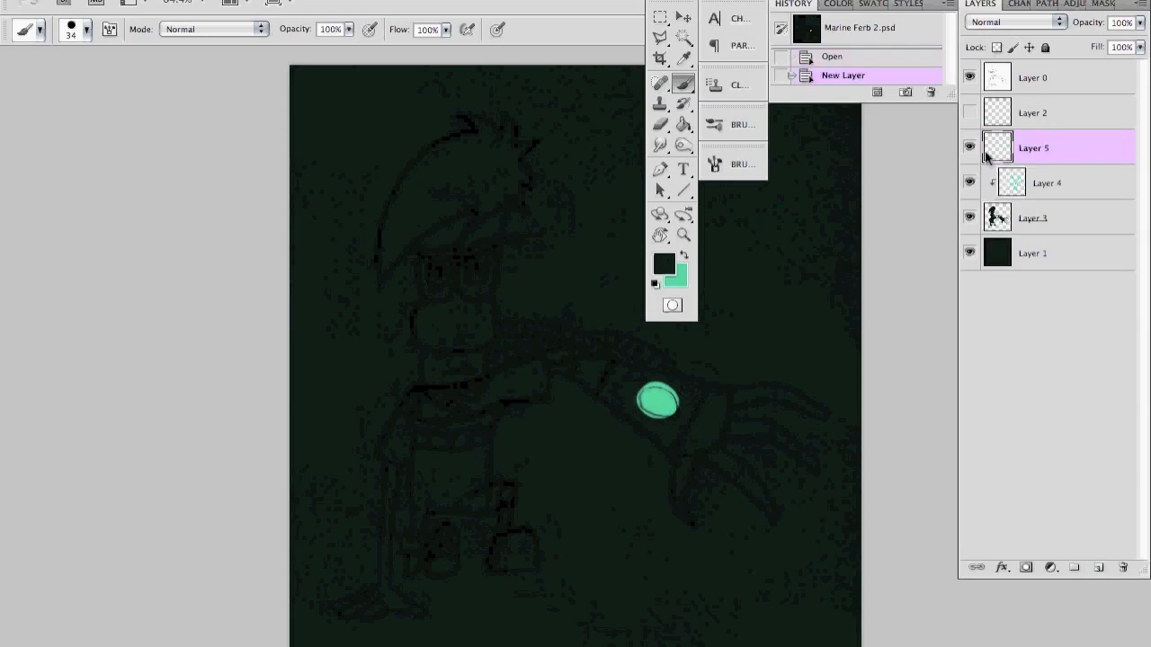
key("ctrl+alt+g")
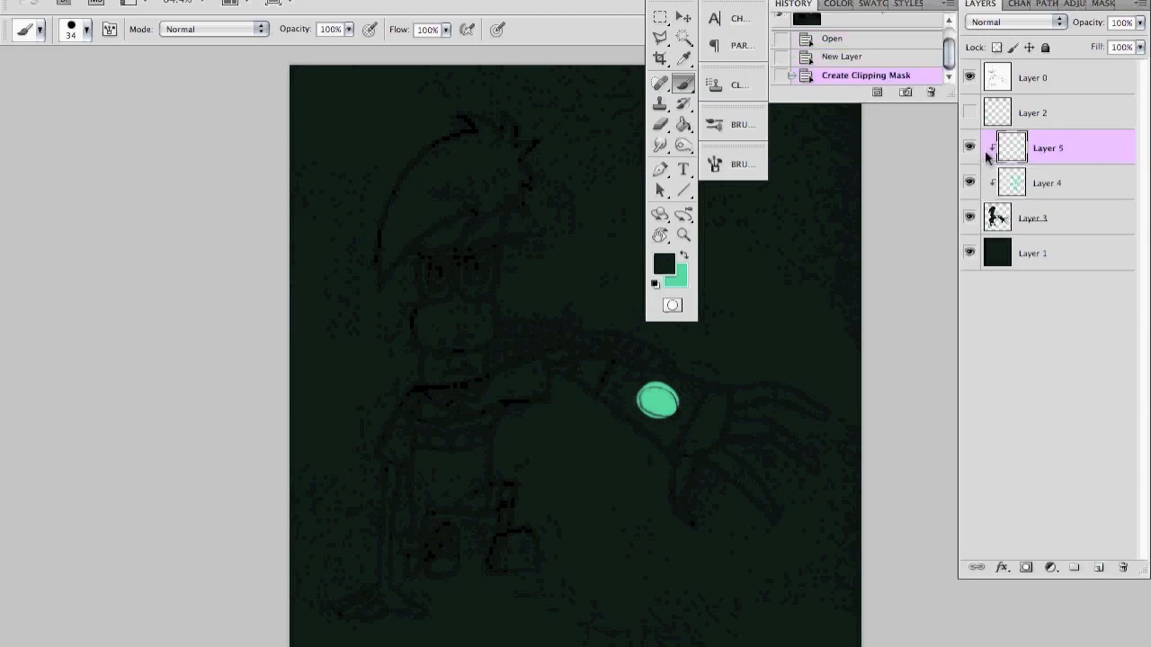
left_click(969, 182)
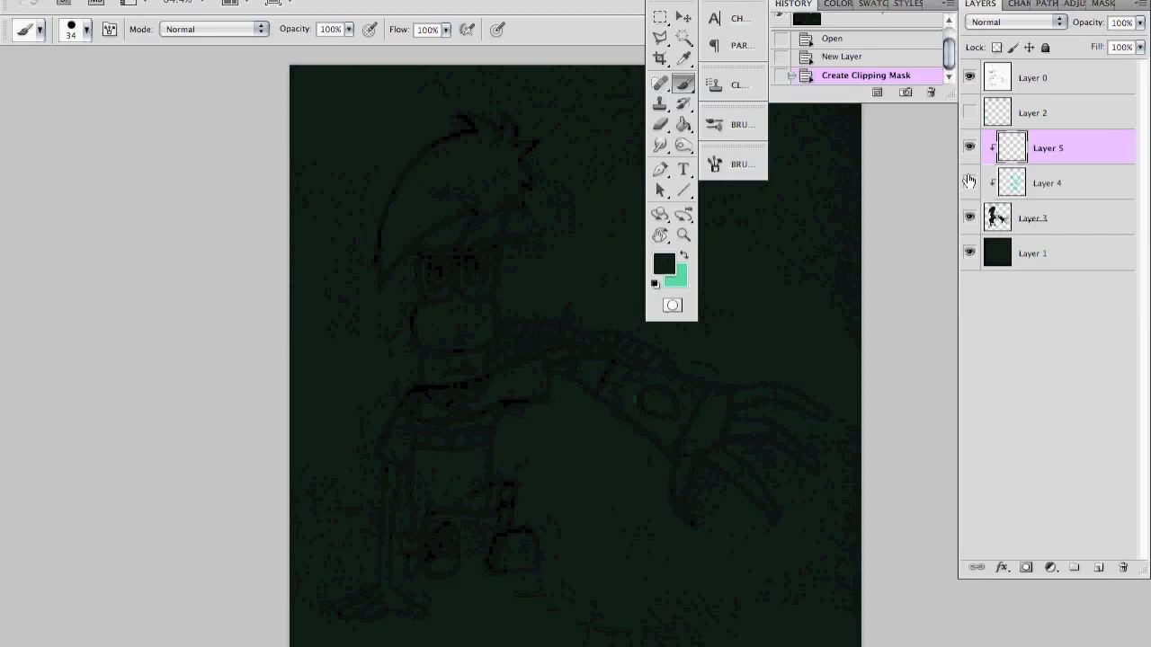
- Make light green the foreground colour and lower the Brush tool's opacity to 12%
key("x")
left_click(75, 36)
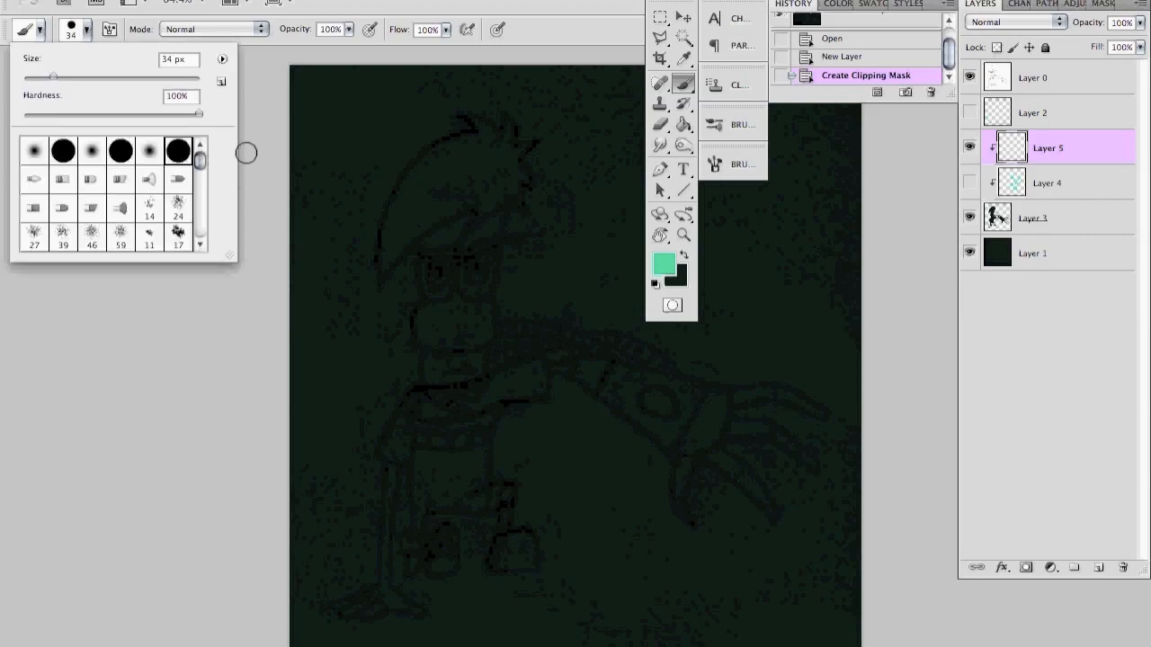
left_click(728, 123)
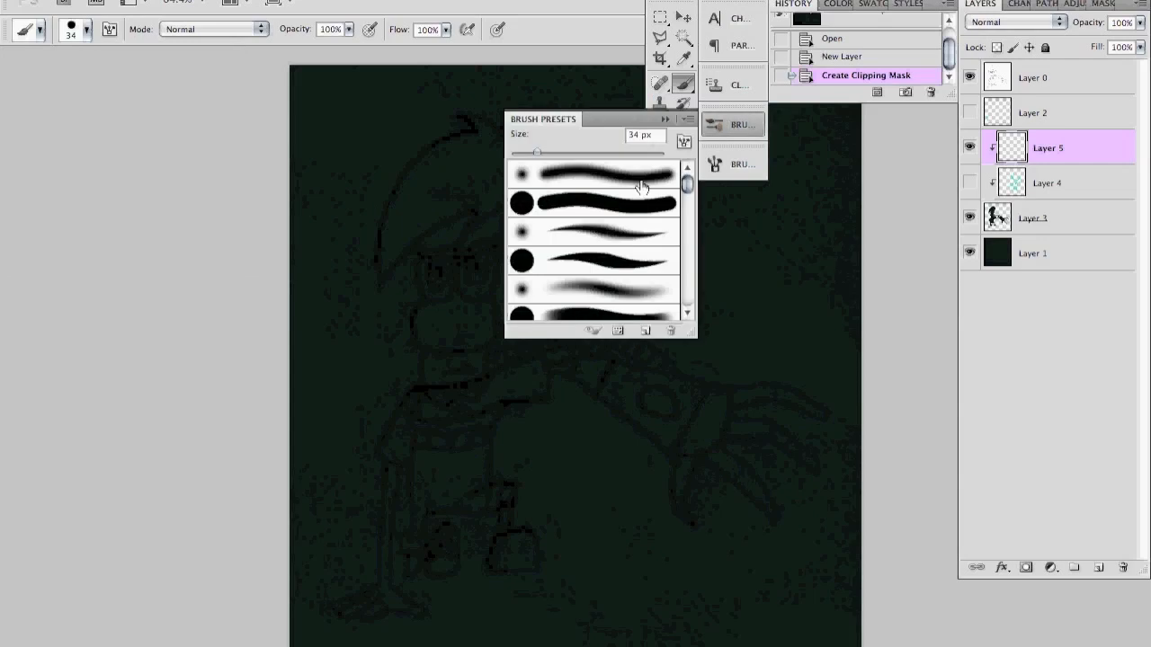
left_click(733, 126)
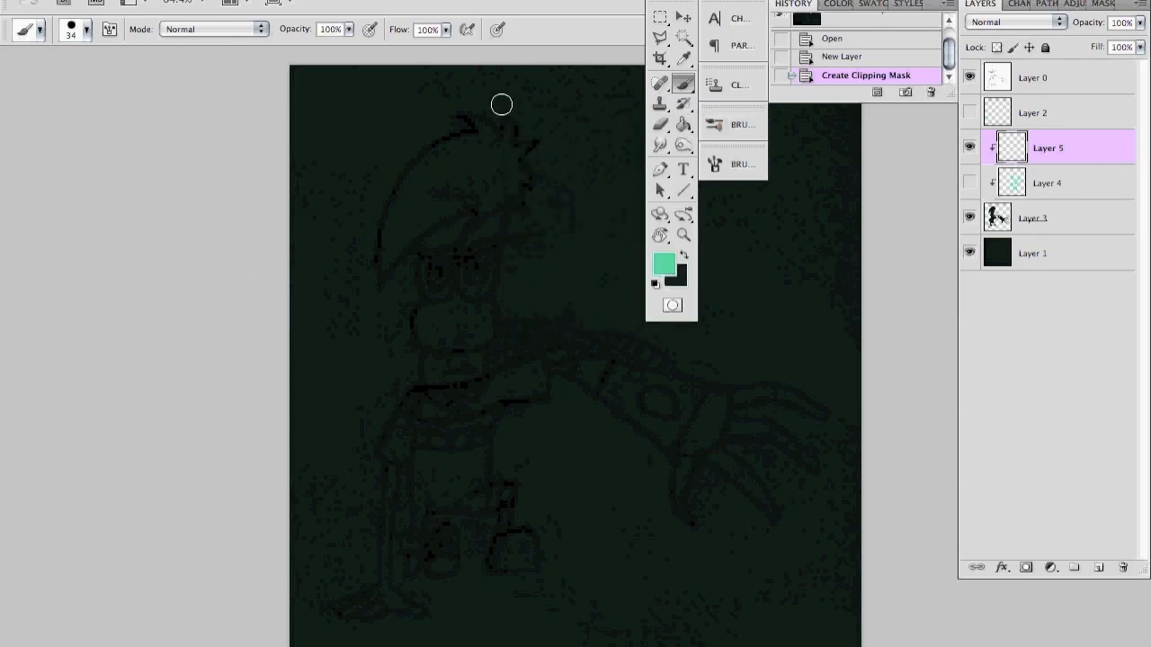
left_click(348, 29)
left_click_drag(273, 46, 279, 45)
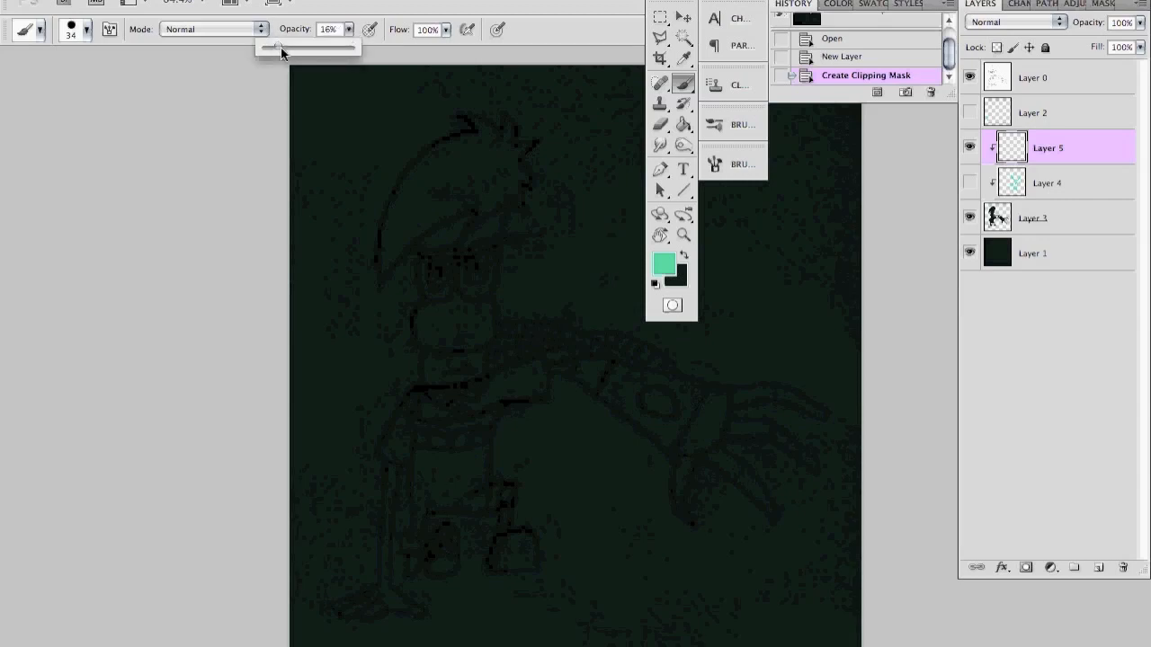
- Try building up low-opacity light green strokes on the character's hair, and erase them
left_click_drag(321, 129, 378, 165)
mouse_move(441, 189)
left_mouse_down()
mouse_move(477, 155)
mouse_move(462, 193)
mouse_move(456, 177)
mouse_move(470, 179)
left_mouse_up()
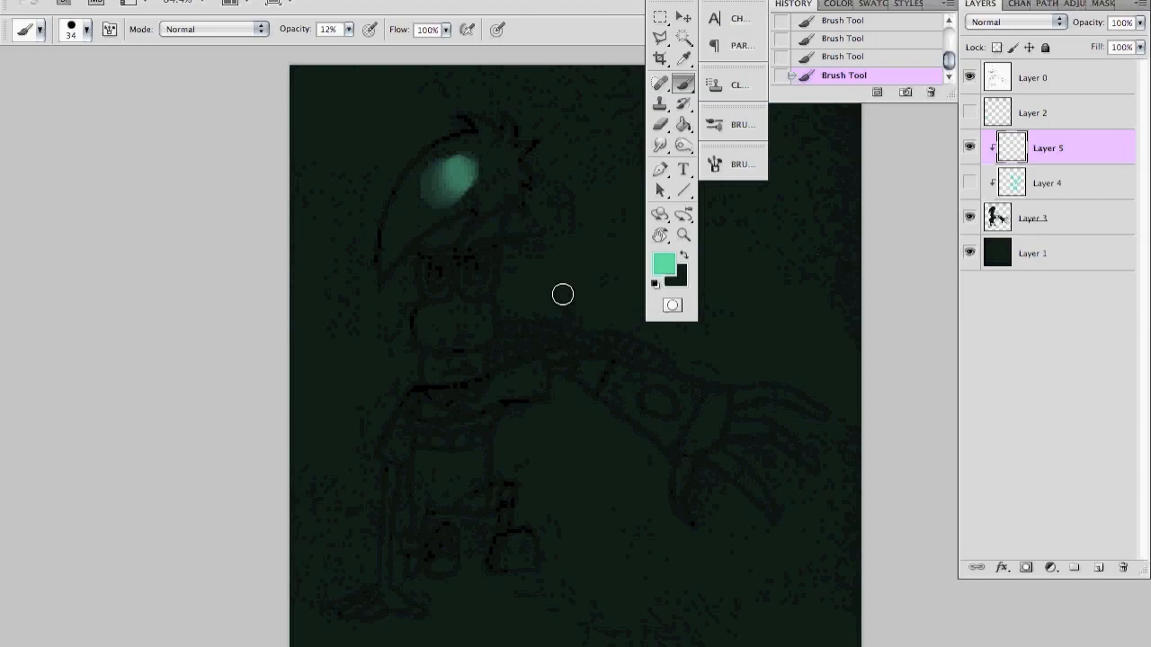
key("e")
mouse_move(457, 155)
left_mouse_down()
mouse_move(405, 182)
mouse_move(461, 165)
mouse_move(437, 165)
mouse_move(410, 208)
mouse_move(475, 172)
mouse_move(473, 194)
mouse_move(568, 125)
left_mouse_up()
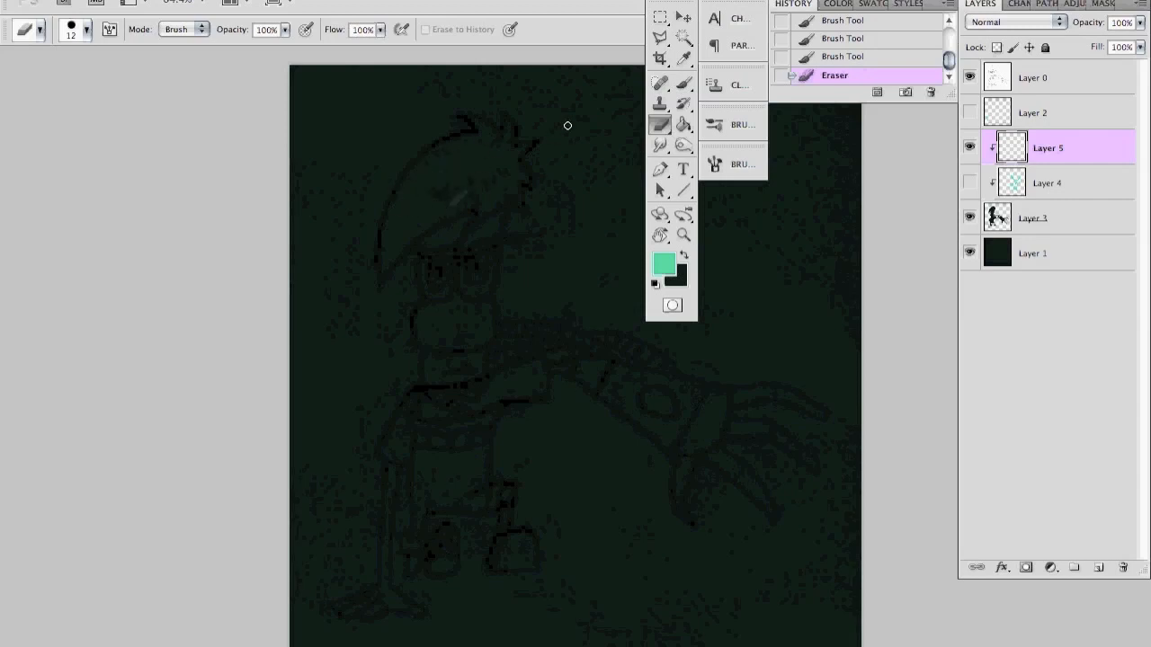
- Return to the Brush tool with a 30 px size, ready for close-up painting on the face
key("b")
left_click(85, 32)
left_click_drag(86, 61, 72, 51)
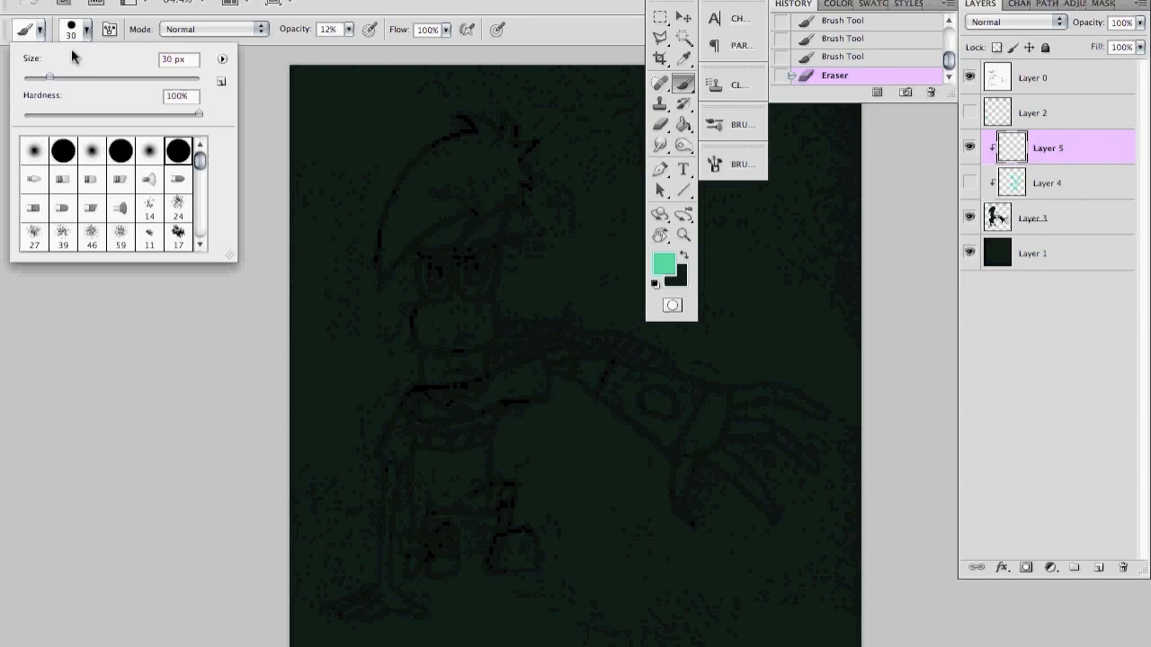
left_click(197, 371)
key("super+plus")
key("super+plus")
key("super+plus")
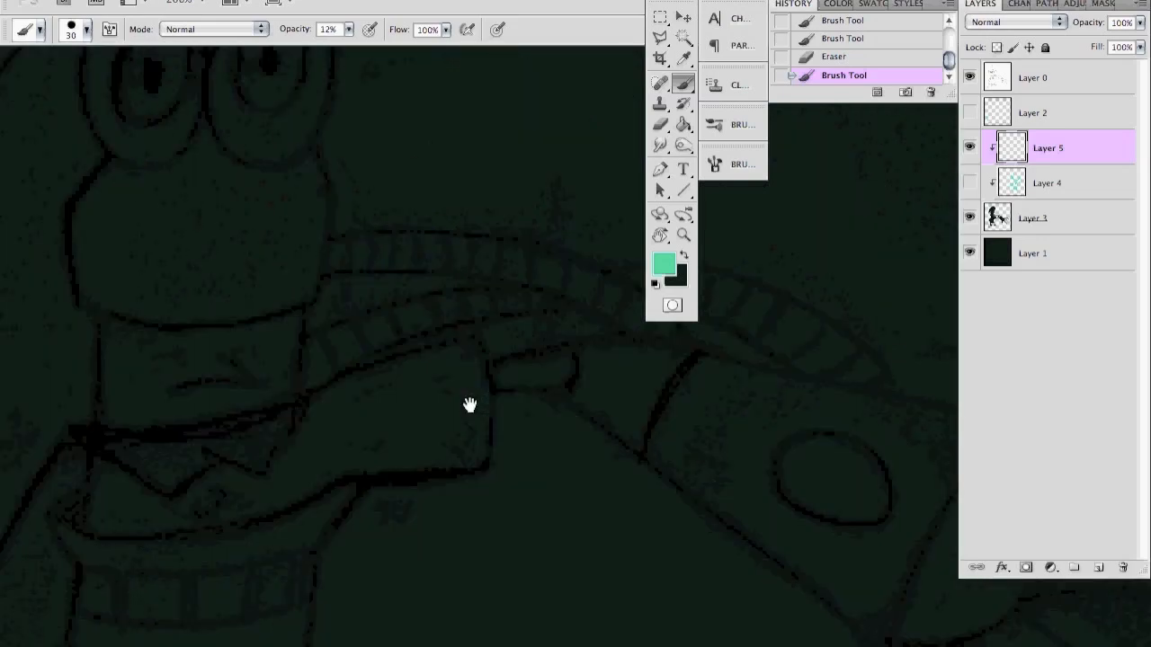
left_click_drag(362, 274, 309, 385)
left_click_drag(382, 305, 425, 311)
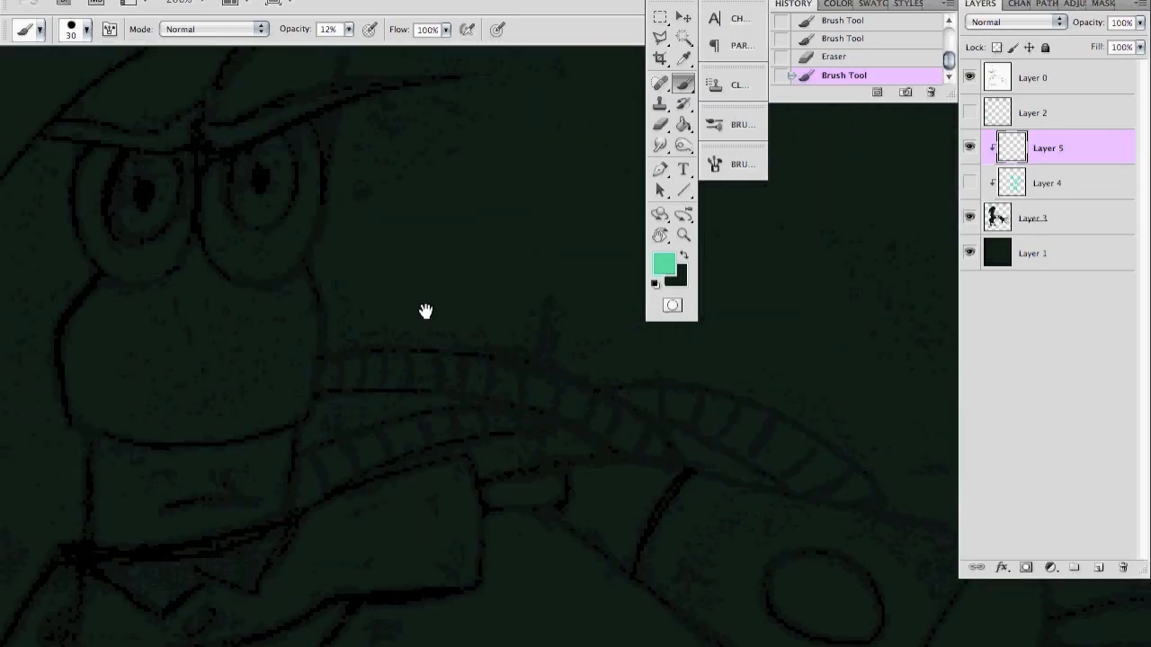
scroll(444, 309, "up", 3)
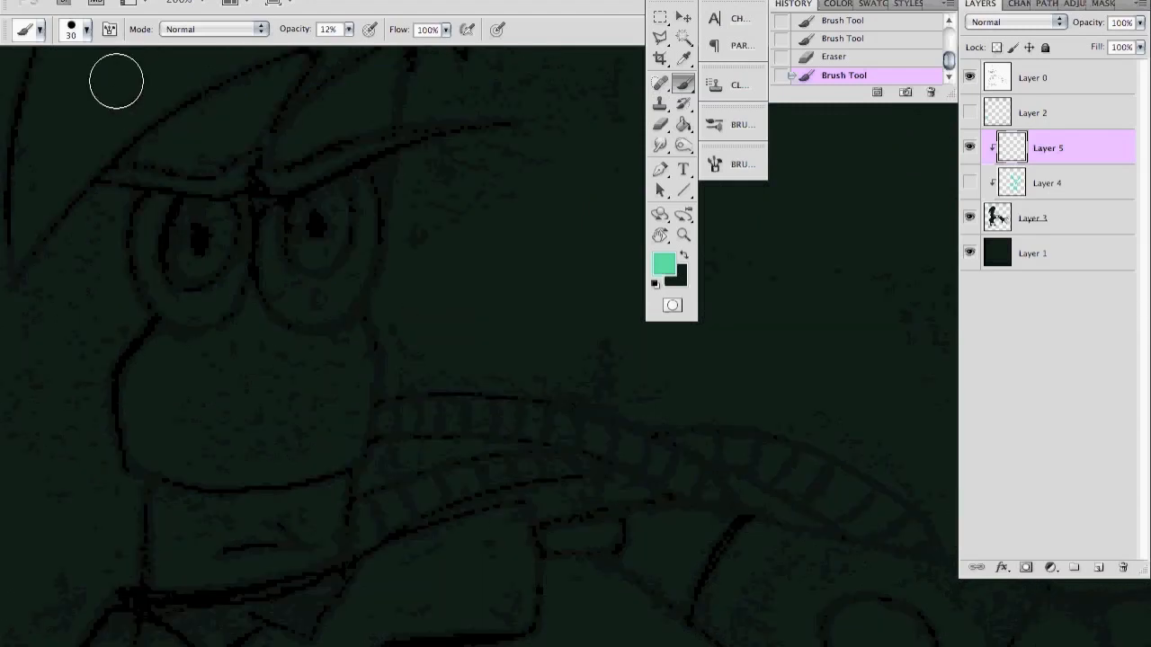
- Try a 20 px light green stroke down the outer edge of the right-hand eye, and undo it
left_click(87, 30)
left_click_drag(86, 53, 76, 54)
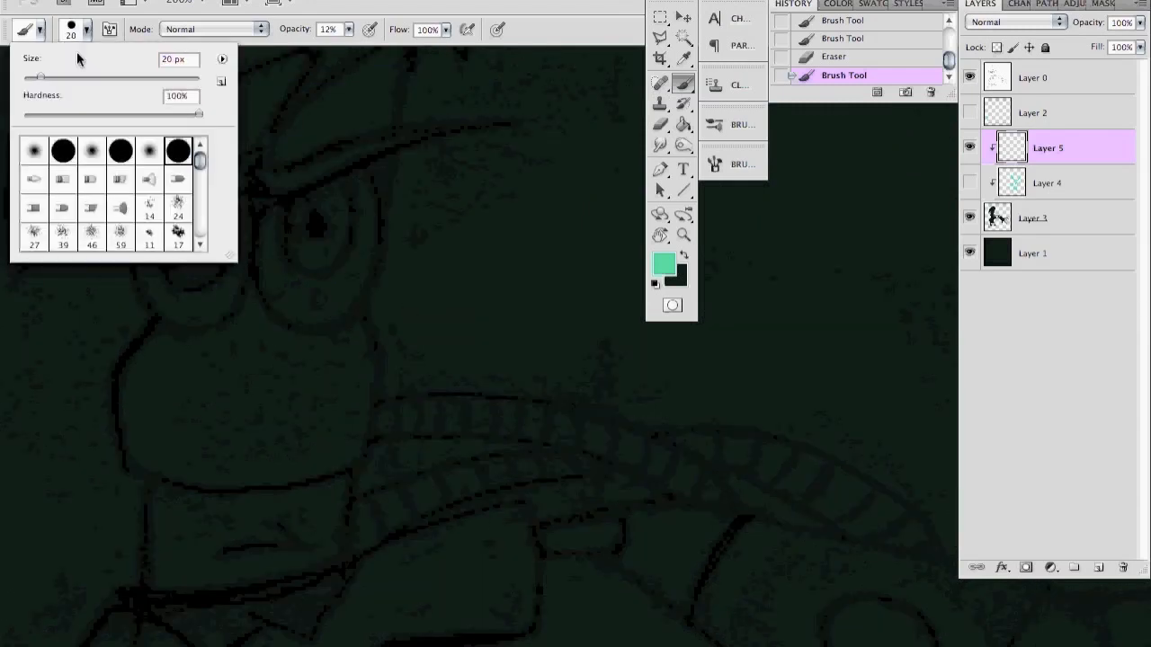
left_click_drag(343, 167, 346, 329)
key("super+z")
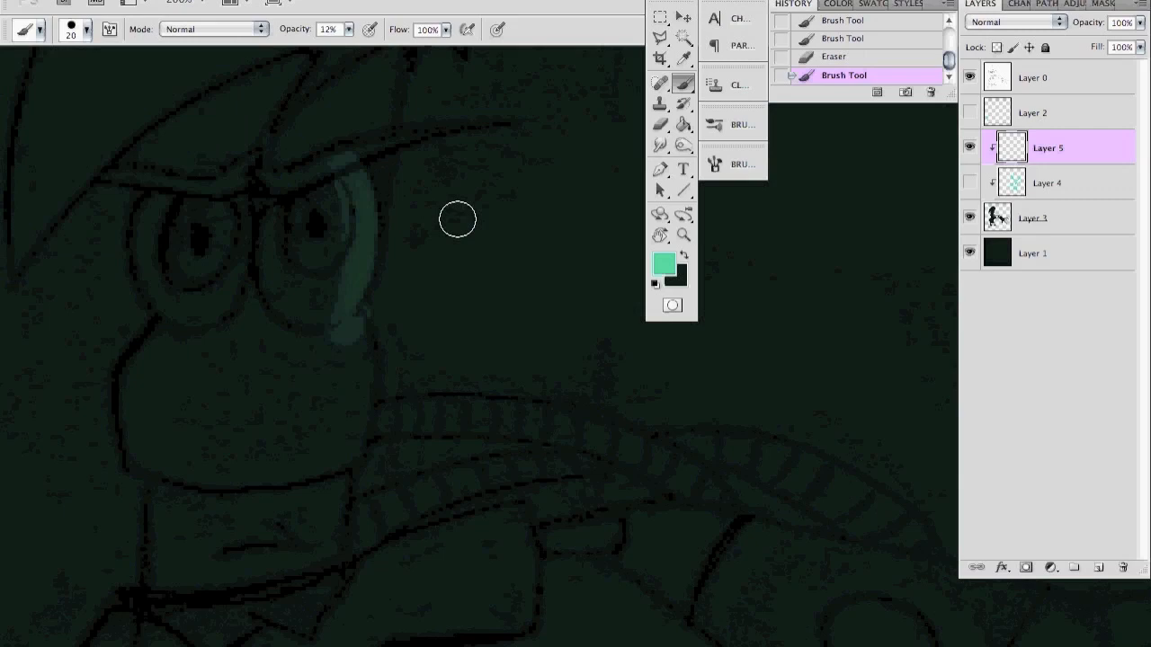
- Build up light green over the right-hand eye with a 28 px brush at 6% opacity
left_click(87, 29)
left_click_drag(76, 63, 107, 65)
left_click(349, 29)
left_click_drag(351, 49, 346, 50)
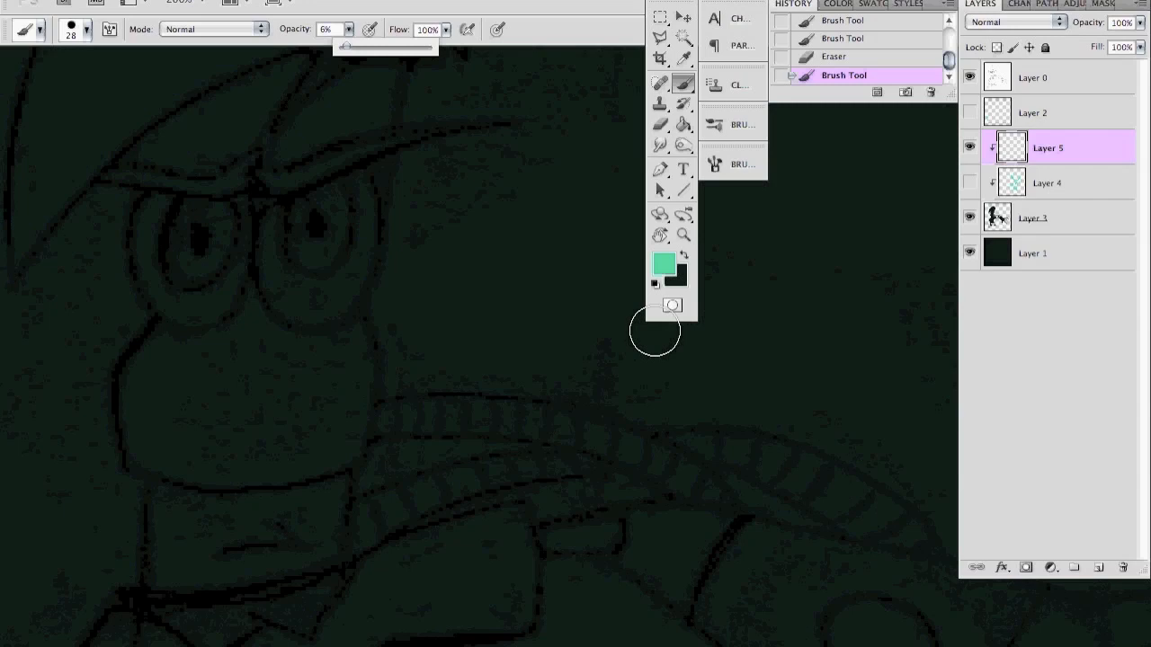
left_click(413, 336)
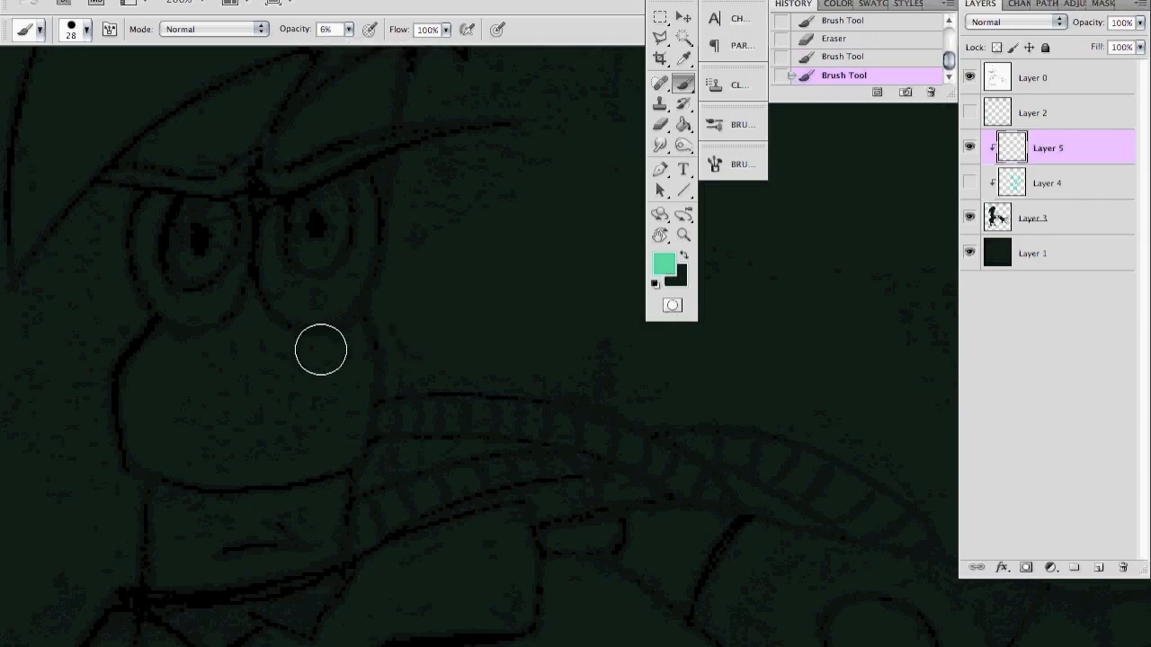
mouse_move(349, 200)
left_mouse_down()
mouse_move(353, 265)
mouse_move(322, 181)
mouse_move(332, 297)
mouse_move(310, 308)
mouse_move(297, 198)
mouse_move(292, 314)
mouse_move(307, 225)
mouse_move(282, 317)
mouse_move(308, 239)
mouse_move(311, 327)
mouse_move(253, 411)
left_mouse_up()
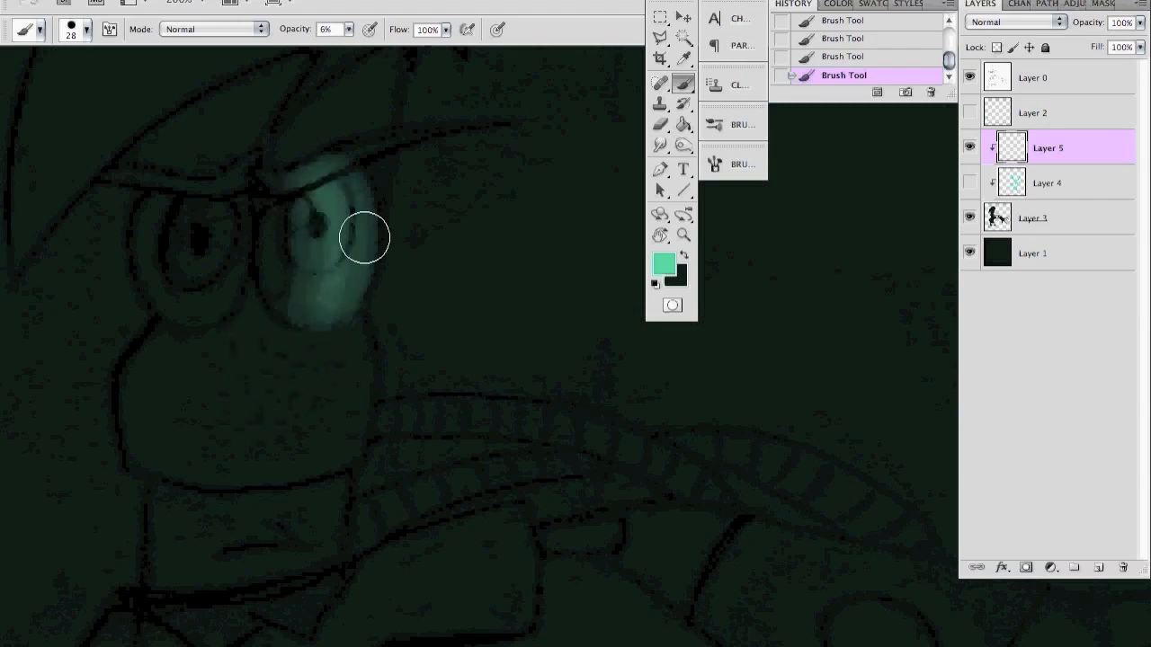
mouse_move(364, 239)
left_mouse_down()
mouse_move(296, 234)
mouse_move(330, 249)
mouse_move(314, 244)
mouse_move(324, 305)
mouse_move(308, 220)
mouse_move(324, 303)
mouse_move(327, 179)
mouse_move(363, 246)
mouse_move(349, 264)
mouse_move(261, 262)
left_mouse_up()
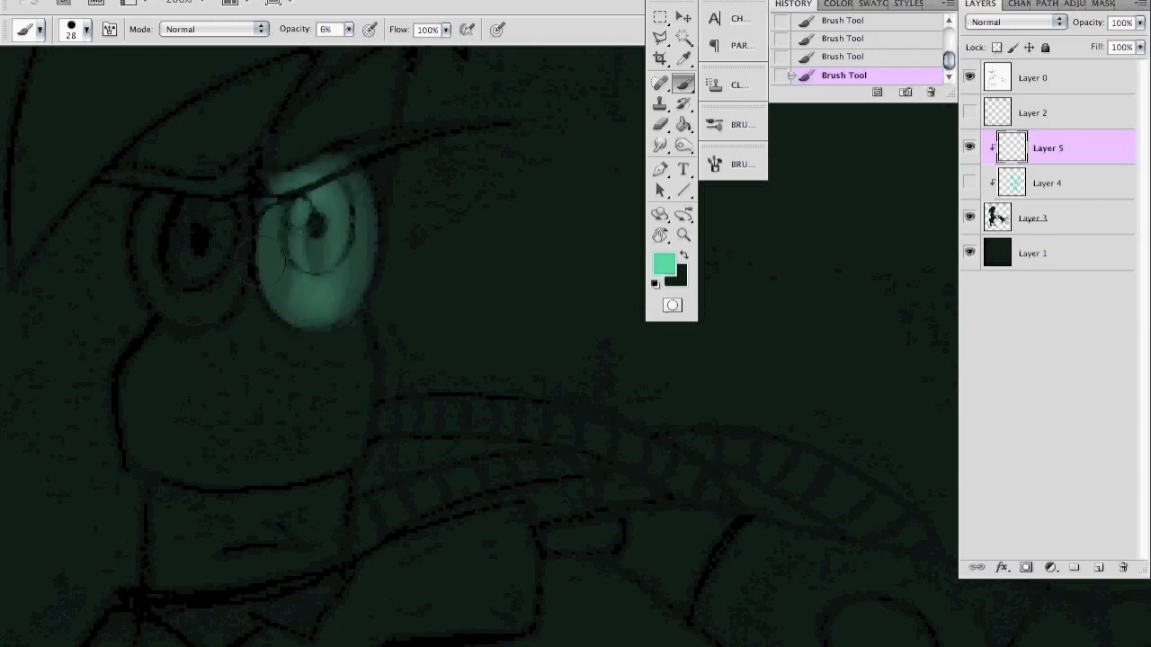
- Shade the inner part of the right-hand eye with the dark background colour, and restore light green as the foreground colour
key("x")
mouse_move(261, 262)
left_mouse_down()
mouse_move(255, 196)
mouse_move(278, 193)
mouse_move(285, 311)
left_mouse_up()
mouse_move(312, 162)
left_mouse_down()
mouse_move(313, 195)
mouse_move(282, 259)
mouse_move(301, 301)
left_mouse_up()
mouse_move(304, 225)
left_mouse_down()
mouse_move(344, 276)
mouse_move(358, 169)
mouse_move(347, 297)
mouse_move(302, 275)
left_mouse_up()
key("x")
- Build up light green over the character's short sleeve, keeping its edges darker
left_click_drag(439, 424, 446, 356)
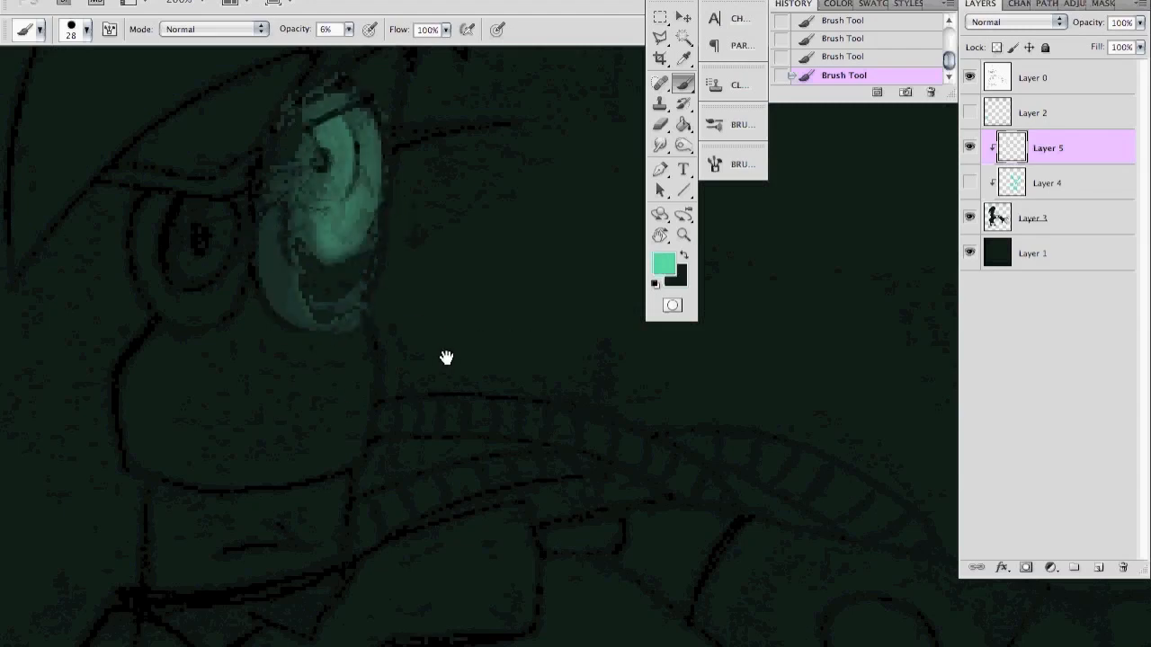
left_click_drag(506, 524, 365, 401)
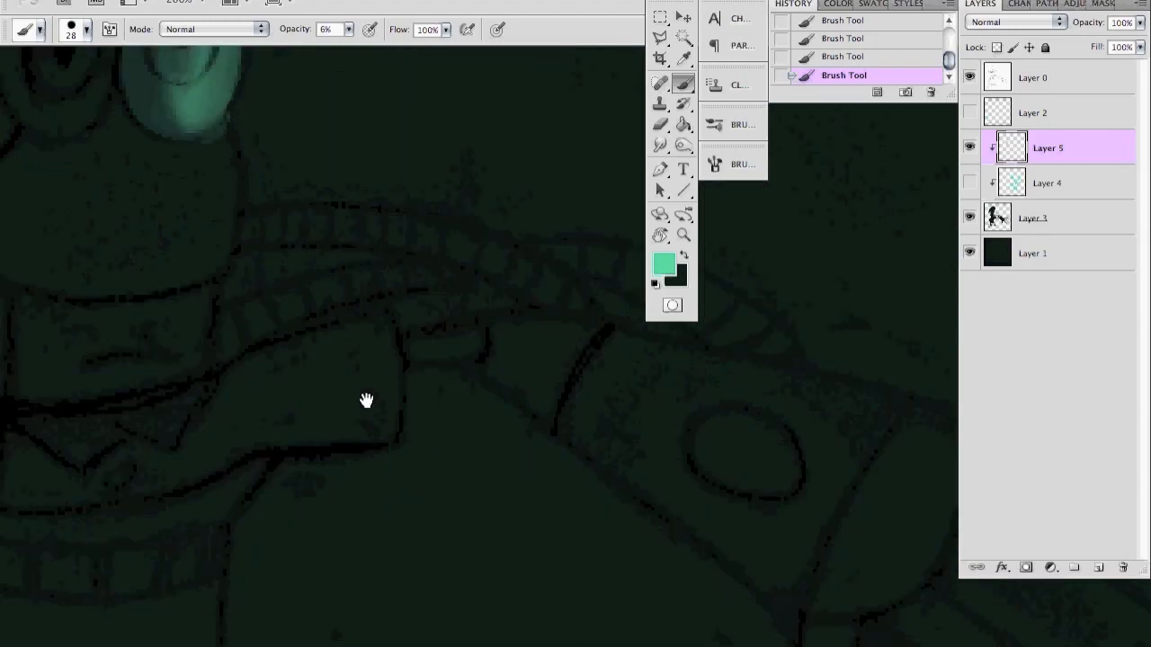
mouse_move(363, 338)
left_mouse_down()
mouse_move(303, 423)
mouse_move(313, 362)
mouse_move(396, 335)
left_mouse_up()
mouse_move(295, 407)
left_mouse_down()
mouse_move(372, 393)
mouse_move(379, 416)
mouse_move(364, 332)
mouse_move(339, 369)
mouse_move(367, 388)
mouse_move(273, 365)
left_mouse_up()
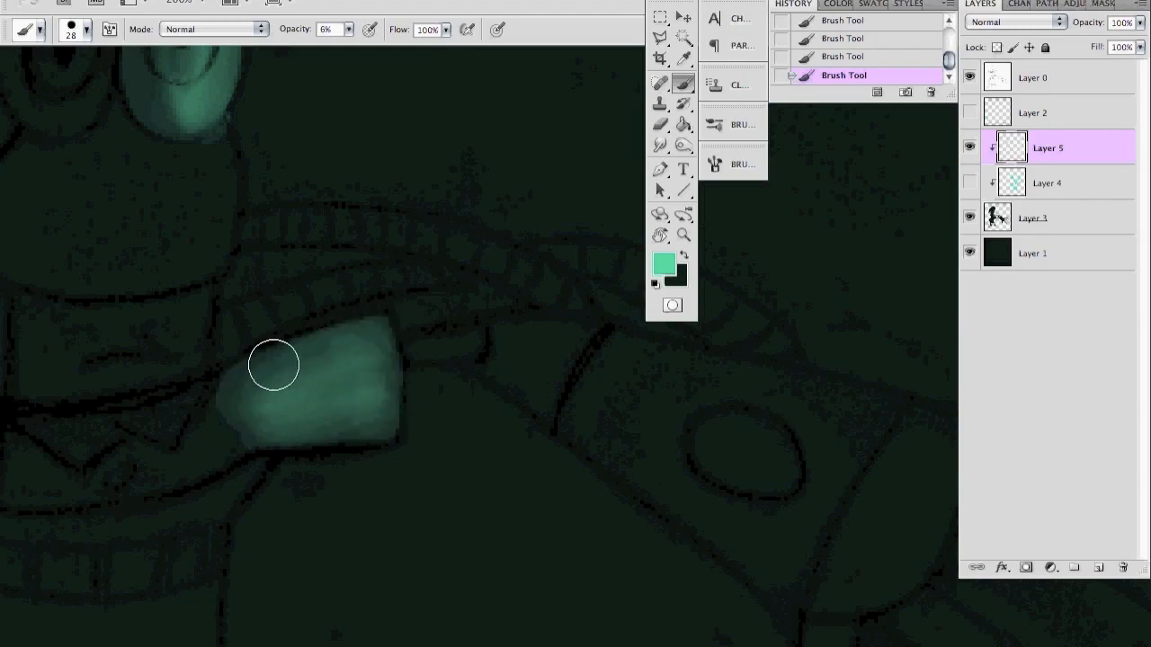
left_click_drag(335, 441, 374, 357)
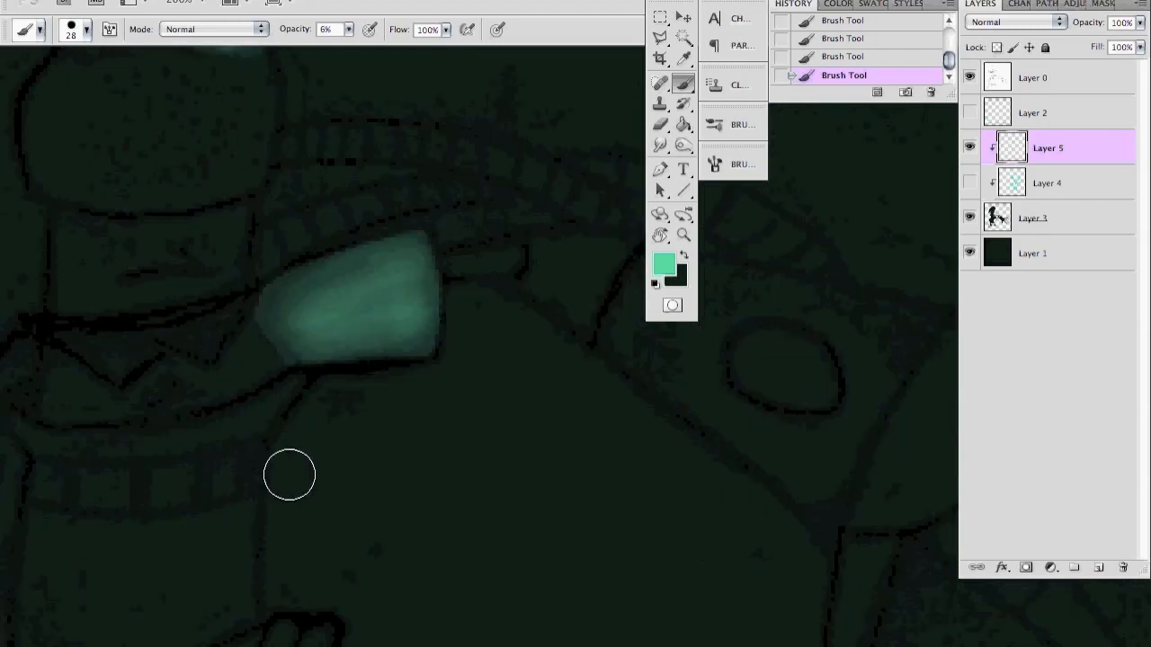
- Paint a light green highlight from beneath the sleeve down the right-hand edge of the torso
left_click_drag(337, 483, 363, 352)
left_click_drag(252, 305, 308, 214)
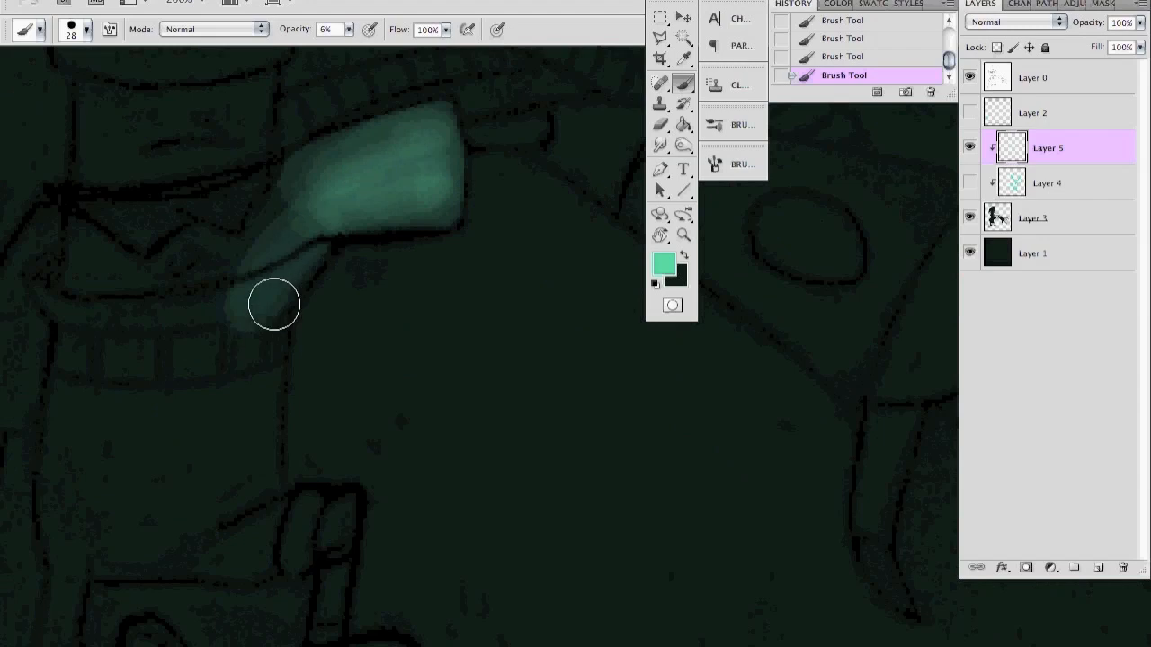
mouse_move(261, 294)
left_mouse_down()
mouse_move(254, 383)
mouse_move(226, 477)
mouse_move(290, 267)
mouse_move(244, 359)
mouse_move(253, 547)
mouse_move(313, 527)
left_mouse_up()
key("x")
key("x")
- Paint light green highlights on the lower leg and shoe below the torso highlight
mouse_move(406, 491)
left_mouse_down()
mouse_move(336, 426)
mouse_move(314, 340)
left_mouse_up()
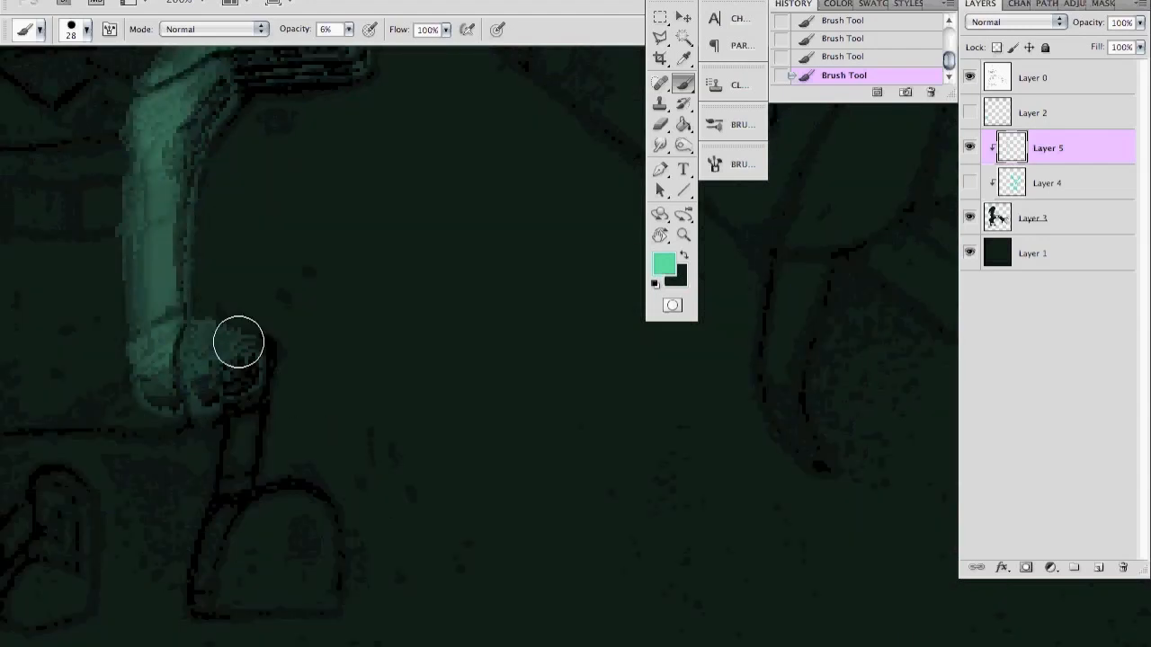
mouse_move(228, 503)
left_mouse_down()
mouse_move(264, 477)
mouse_move(237, 559)
left_mouse_up()
mouse_move(235, 527)
left_mouse_down()
mouse_move(225, 490)
mouse_move(282, 483)
mouse_move(253, 474)
mouse_move(272, 485)
left_mouse_up()
left_click_drag(228, 539, 308, 531)
- Paint a light green highlight down the right-hand side of the face below the eye
mouse_move(356, 356)
left_mouse_down()
mouse_move(340, 475)
mouse_move(359, 439)
mouse_move(443, 469)
left_mouse_up()
mouse_move(236, 201)
left_mouse_down()
mouse_move(229, 185)
mouse_move(236, 314)
left_mouse_up()
mouse_move(243, 241)
left_mouse_down()
mouse_move(222, 377)
mouse_move(214, 365)
mouse_move(219, 440)
mouse_move(234, 297)
mouse_move(208, 410)
left_mouse_up()
mouse_move(275, 200)
left_mouse_down()
mouse_move(333, 285)
mouse_move(368, 306)
left_mouse_up()
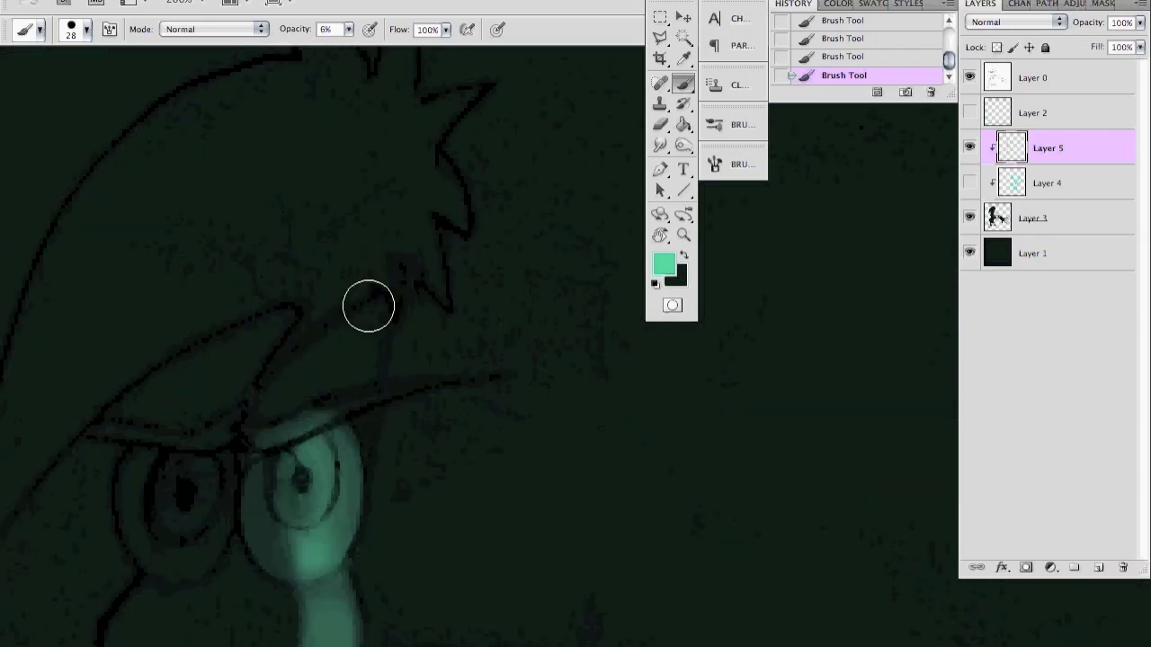
- Paint light green highlights on the forehead's right-hand edge and the spiky hair tips above it
mouse_move(336, 500)
left_mouse_down()
mouse_move(353, 403)
mouse_move(329, 525)
mouse_move(319, 329)
left_mouse_up()
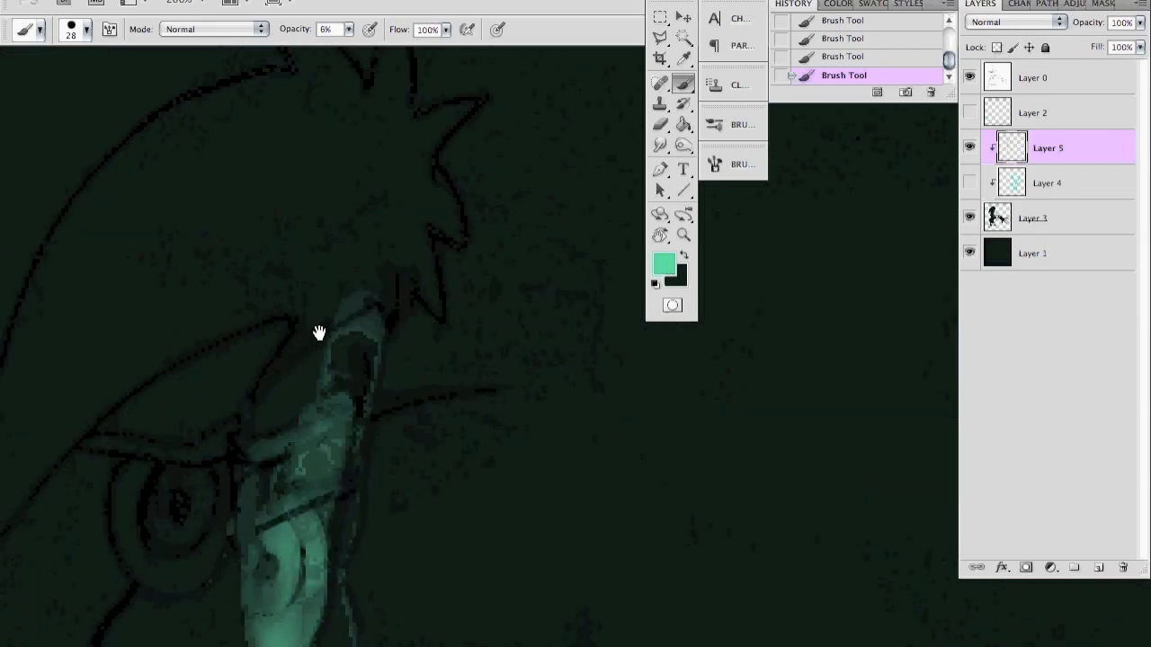
left_click_drag(354, 132, 325, 205)
left_click_drag(367, 135, 384, 331)
left_click_drag(385, 204, 345, 416)
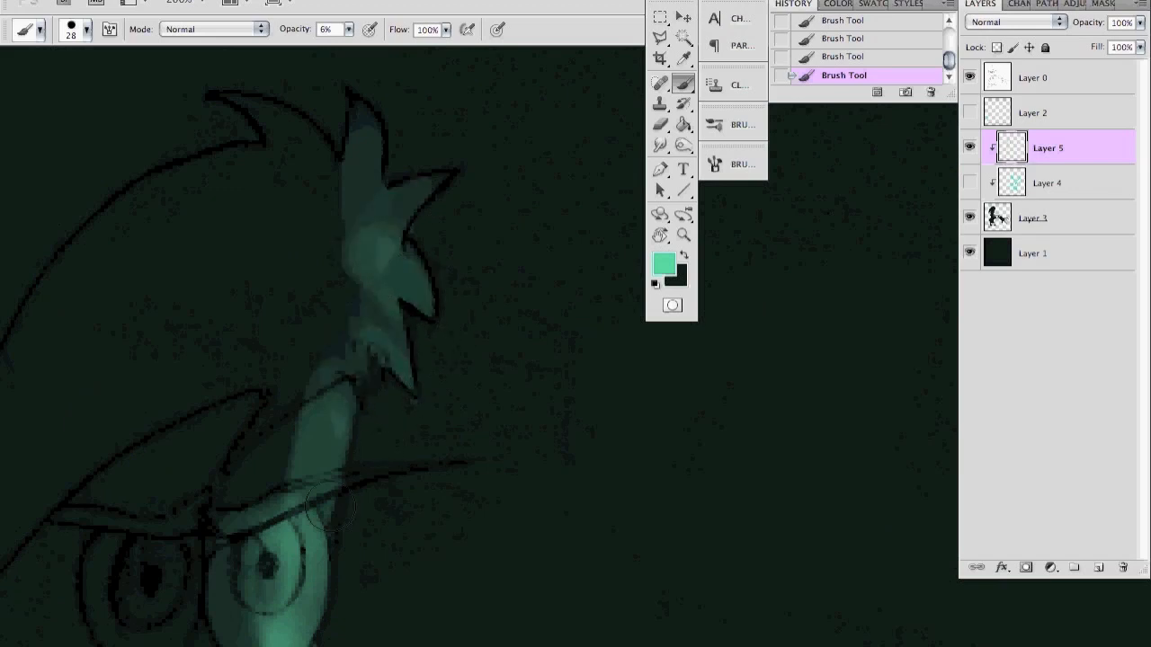
- Paint light green highlights along the ribbed cables running from the neck to the mechanical arm
left_click_drag(461, 548, 462, 388)
left_click_drag(612, 531, 545, 399)
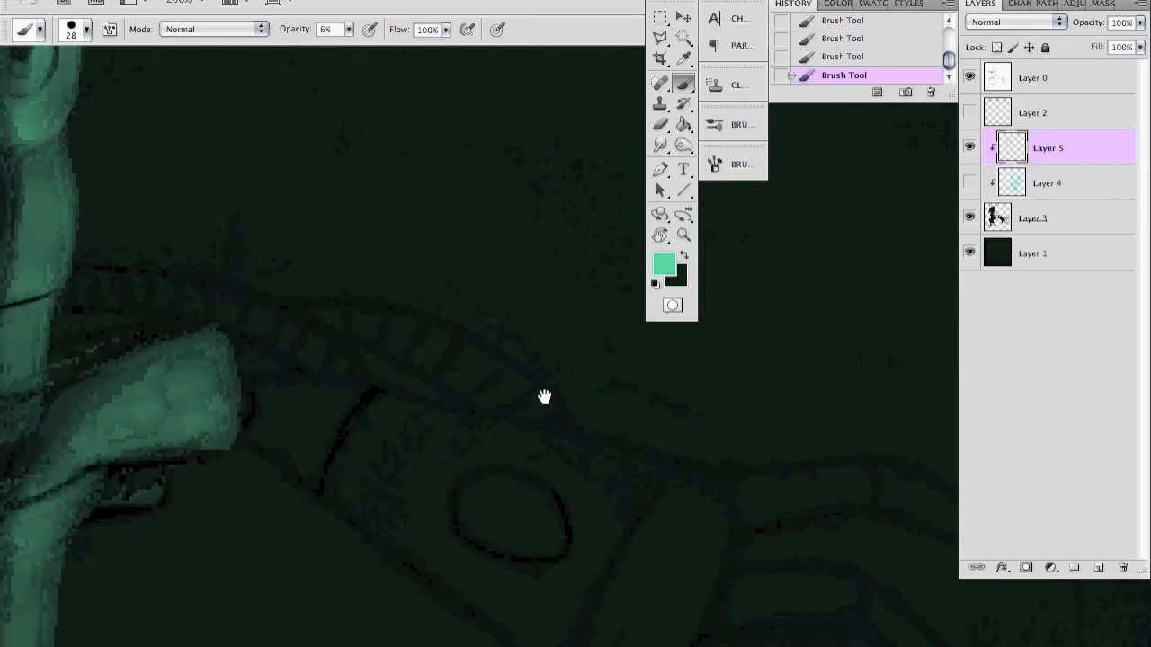
mouse_move(105, 274)
left_mouse_down()
mouse_move(156, 254)
mouse_move(212, 267)
left_mouse_up()
left_click_drag(69, 271, 256, 268)
mouse_move(189, 282)
left_mouse_down()
mouse_move(182, 266)
mouse_move(408, 352)
mouse_move(150, 353)
mouse_move(154, 332)
left_mouse_up()
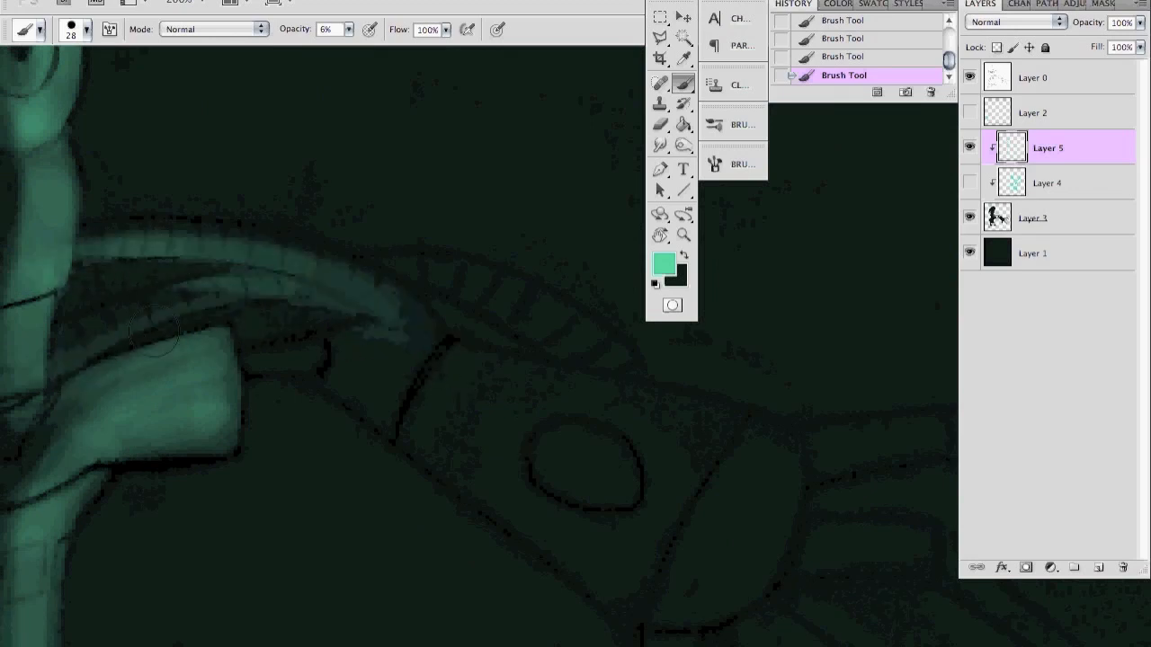
left_click_drag(382, 301, 429, 331)
left_click_drag(418, 288, 534, 342)
left_click_drag(460, 350, 529, 364)
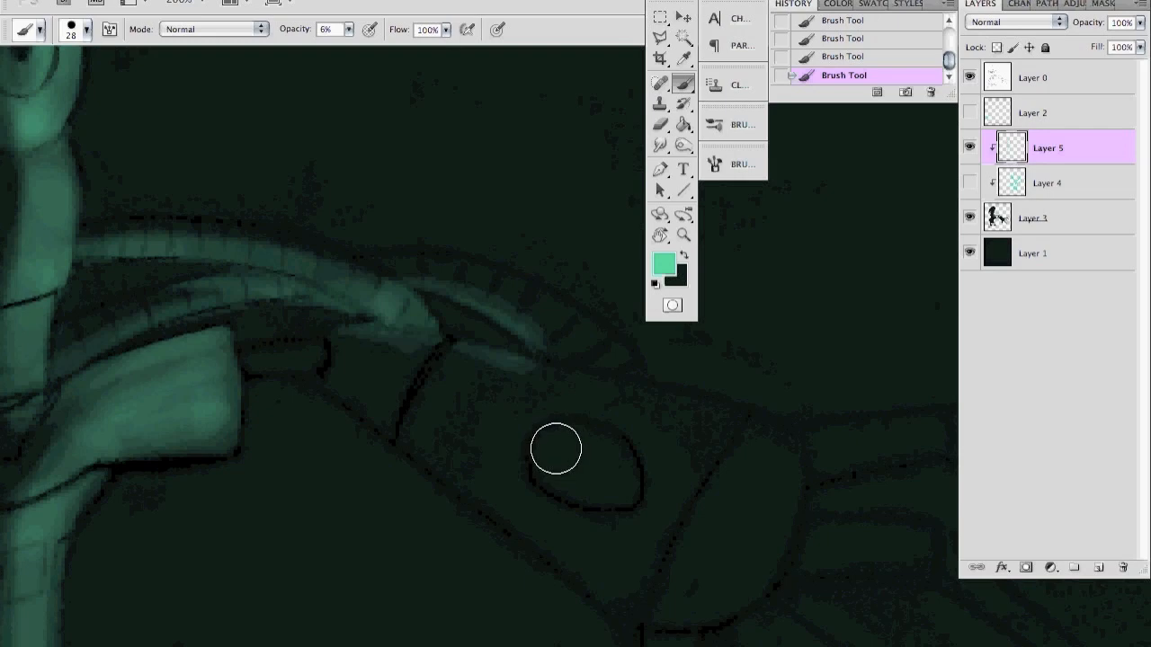
- Paint the mechanical hand's thumb and lowest finger light green, leaving the fingertip darker
left_click_drag(555, 449, 393, 318)
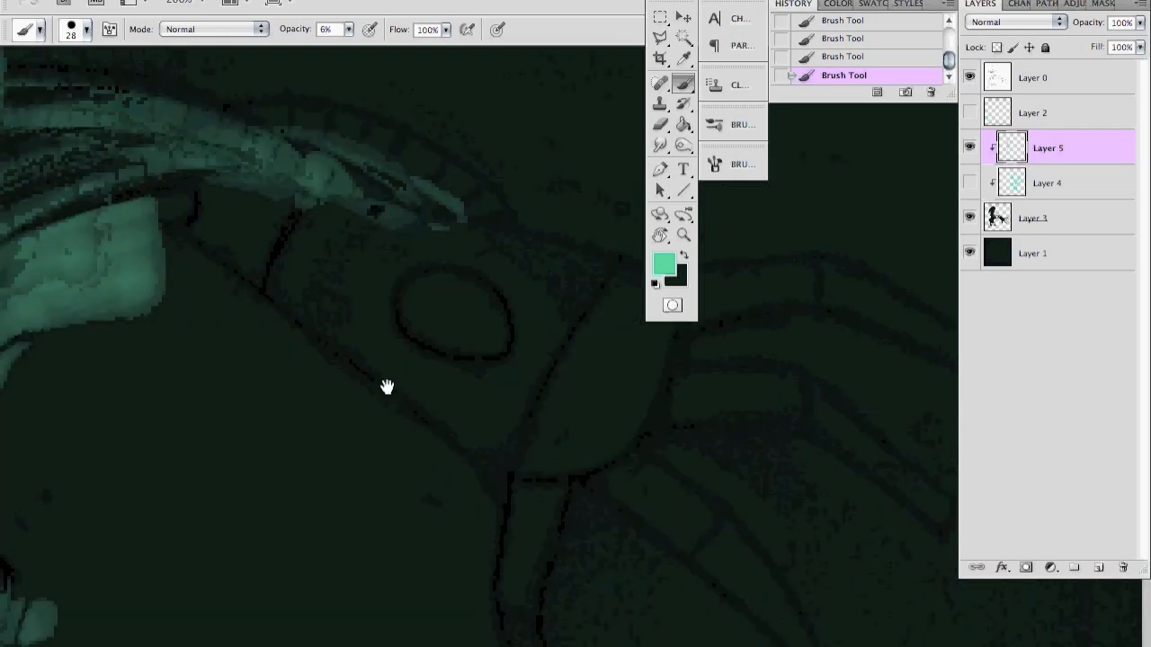
left_click_drag(516, 450, 364, 436)
mouse_move(439, 406)
left_mouse_down()
mouse_move(420, 505)
mouse_move(484, 607)
mouse_move(438, 438)
mouse_move(450, 559)
mouse_move(450, 418)
left_mouse_up()
mouse_move(531, 405)
left_mouse_down()
mouse_move(620, 472)
mouse_move(571, 413)
mouse_move(612, 429)
mouse_move(554, 427)
mouse_move(586, 468)
left_mouse_up()
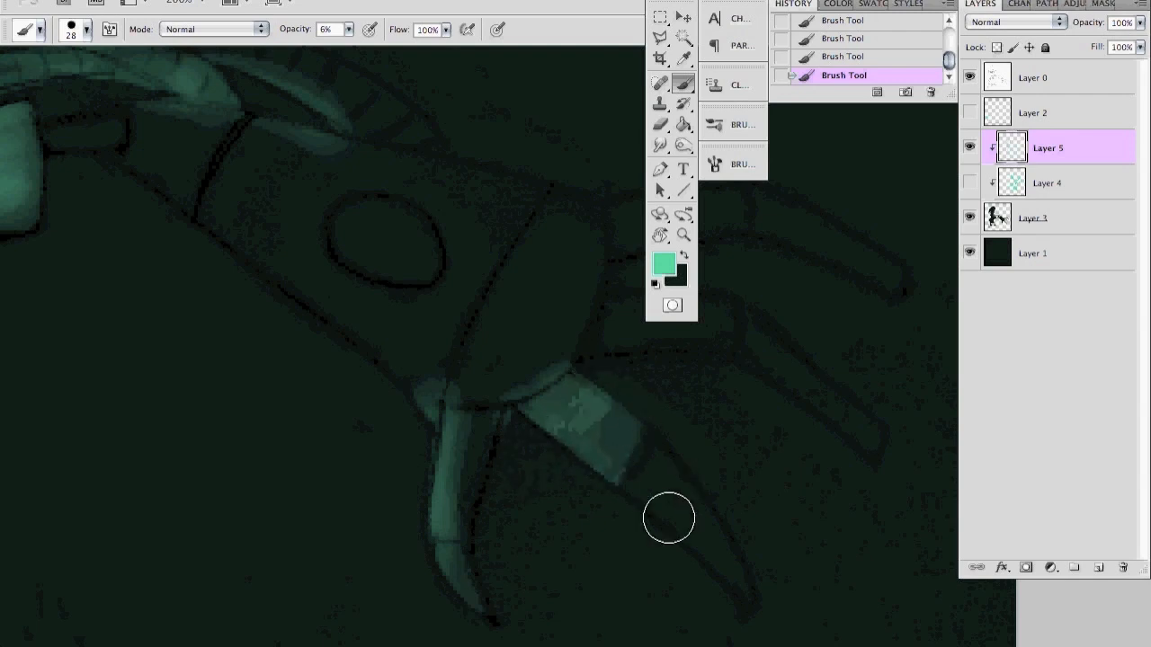
left_click_drag(499, 479, 354, 536)
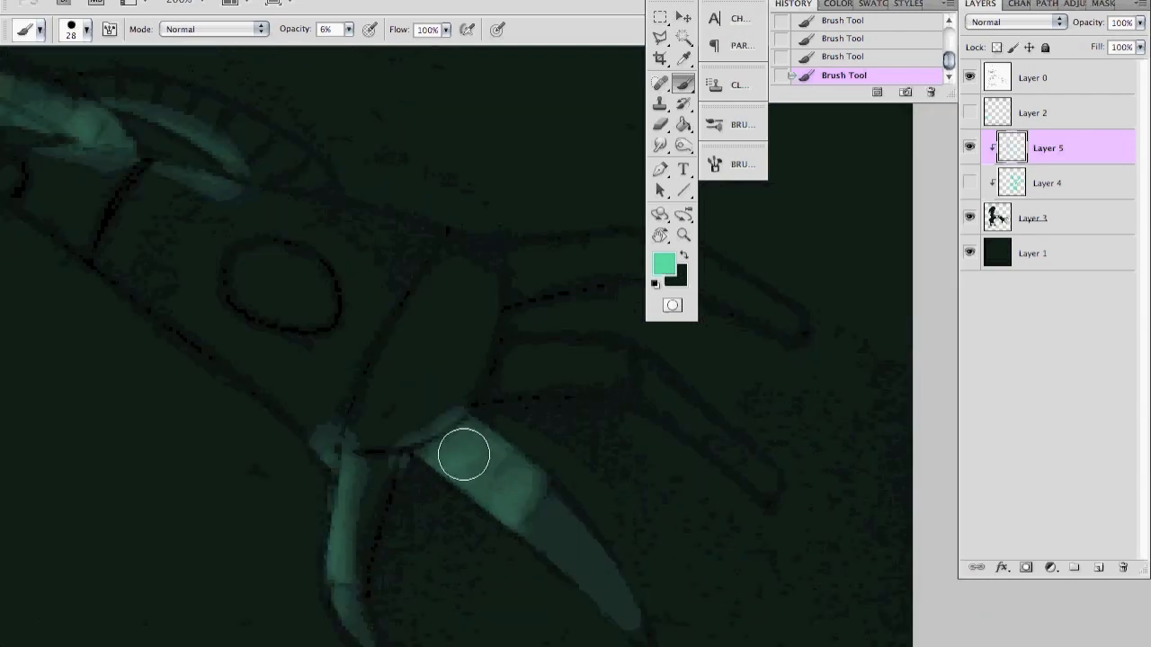
- Paint the two upper fingers of the mechanical hand light green, with darker outer segments
mouse_move(583, 377)
left_mouse_down()
mouse_move(590, 363)
mouse_move(578, 339)
mouse_move(513, 380)
mouse_move(624, 352)
mouse_move(769, 485)
left_mouse_up()
left_click_drag(573, 433, 501, 489)
mouse_move(444, 277)
left_mouse_down()
mouse_move(470, 288)
mouse_move(462, 300)
mouse_move(485, 336)
mouse_move(493, 300)
mouse_move(547, 338)
mouse_move(465, 333)
mouse_move(565, 362)
left_mouse_up()
left_click_drag(647, 346, 724, 385)
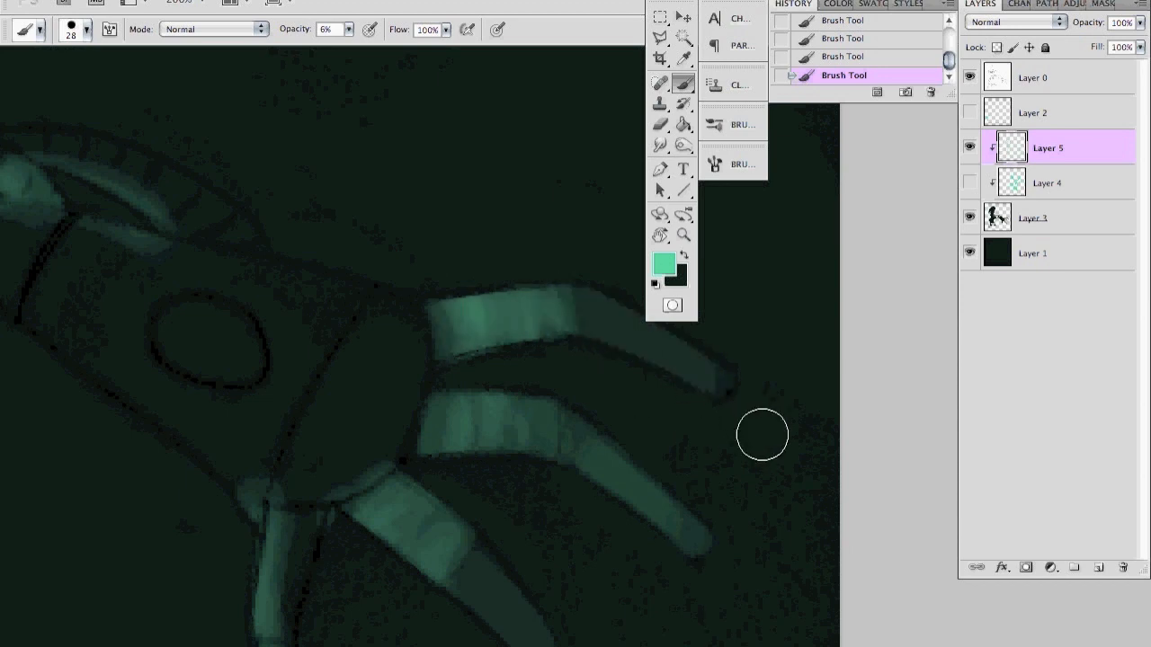
left_click_drag(539, 493, 514, 327)
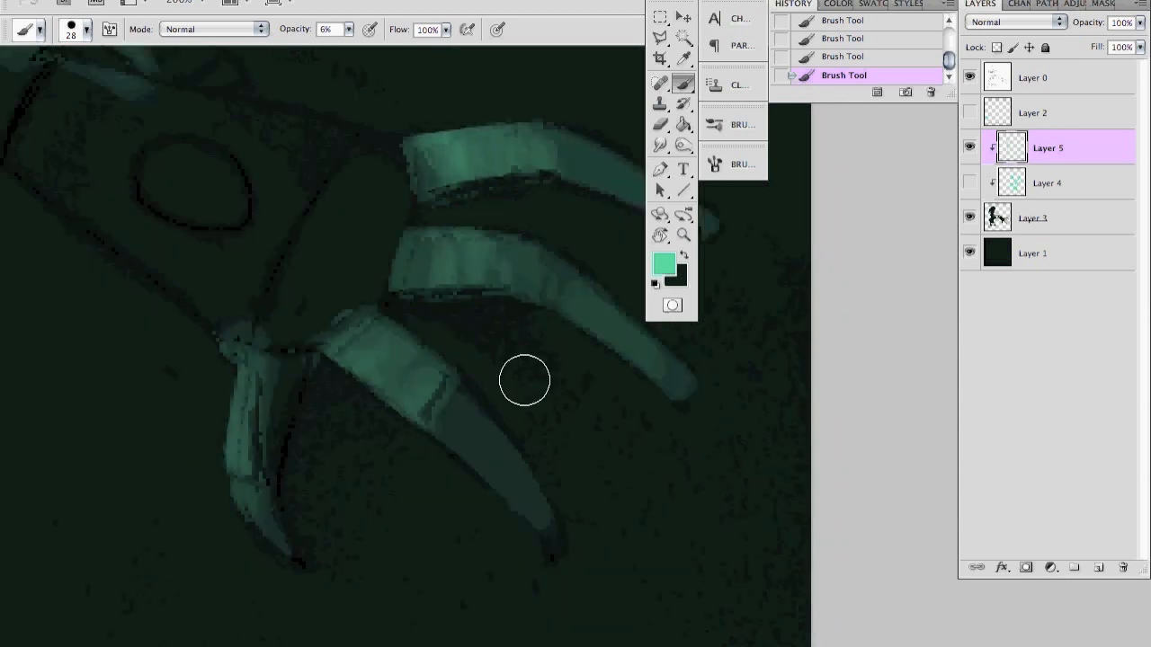
mouse_move(524, 380)
left_mouse_down()
mouse_move(513, 467)
mouse_move(475, 471)
left_mouse_up()
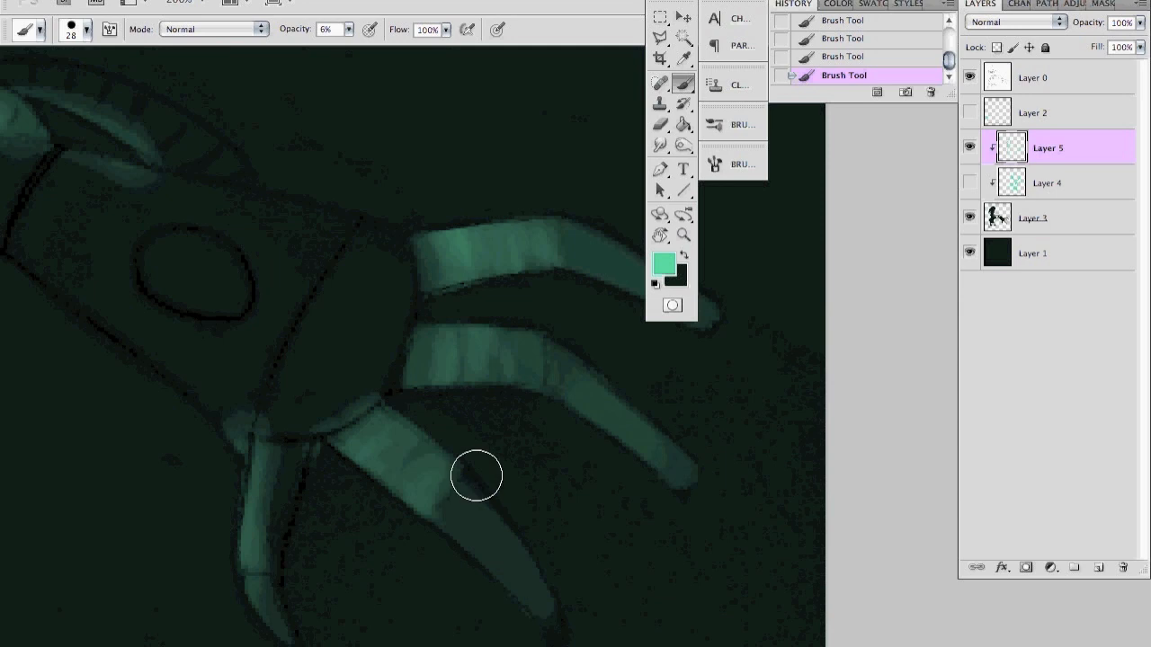
left_click_drag(533, 505, 450, 444)
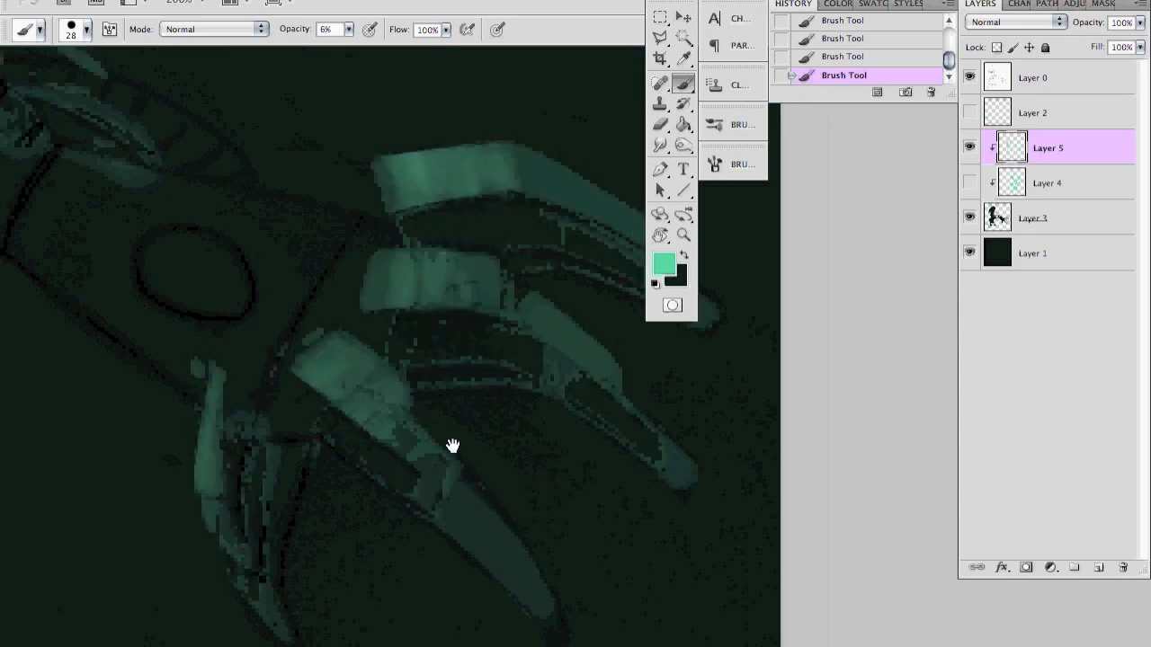
- Shade the lowest finger's outer segment with light green along its lower edge and dark green along its upper edge
key("x")
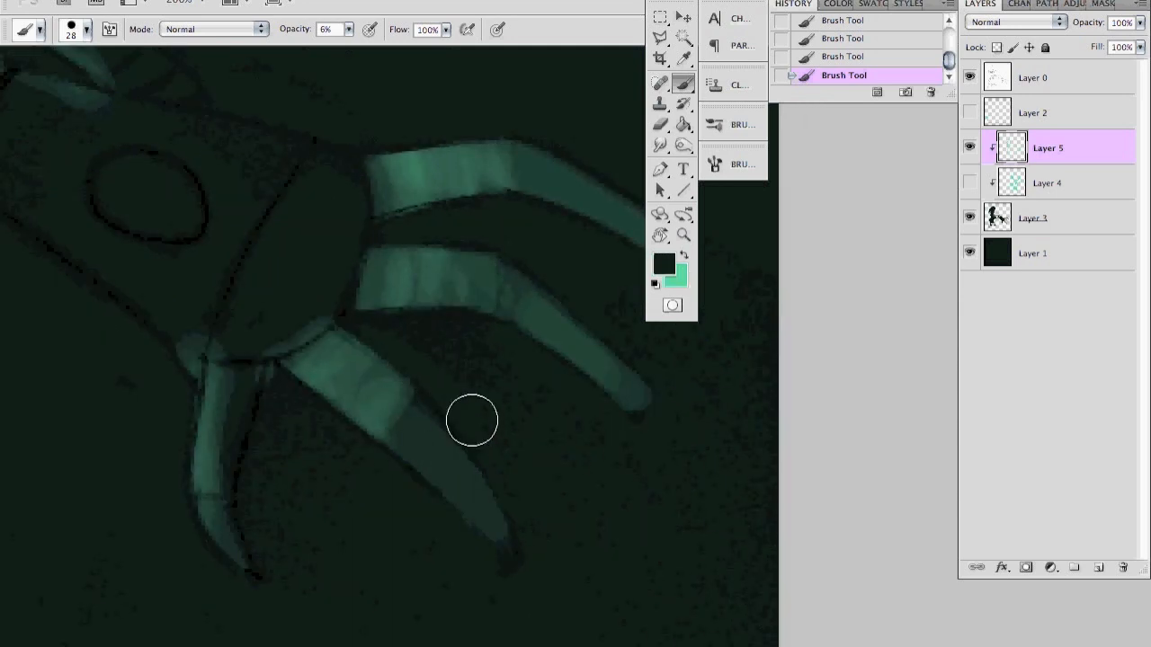
left_click_drag(420, 398, 505, 538)
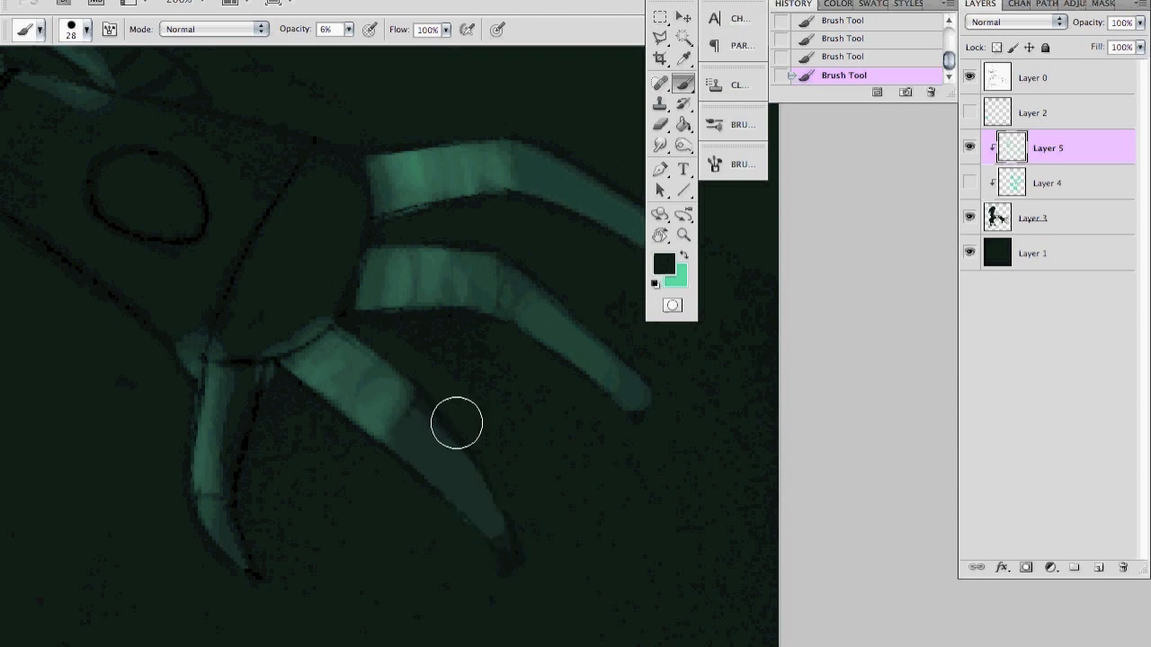
key("x")
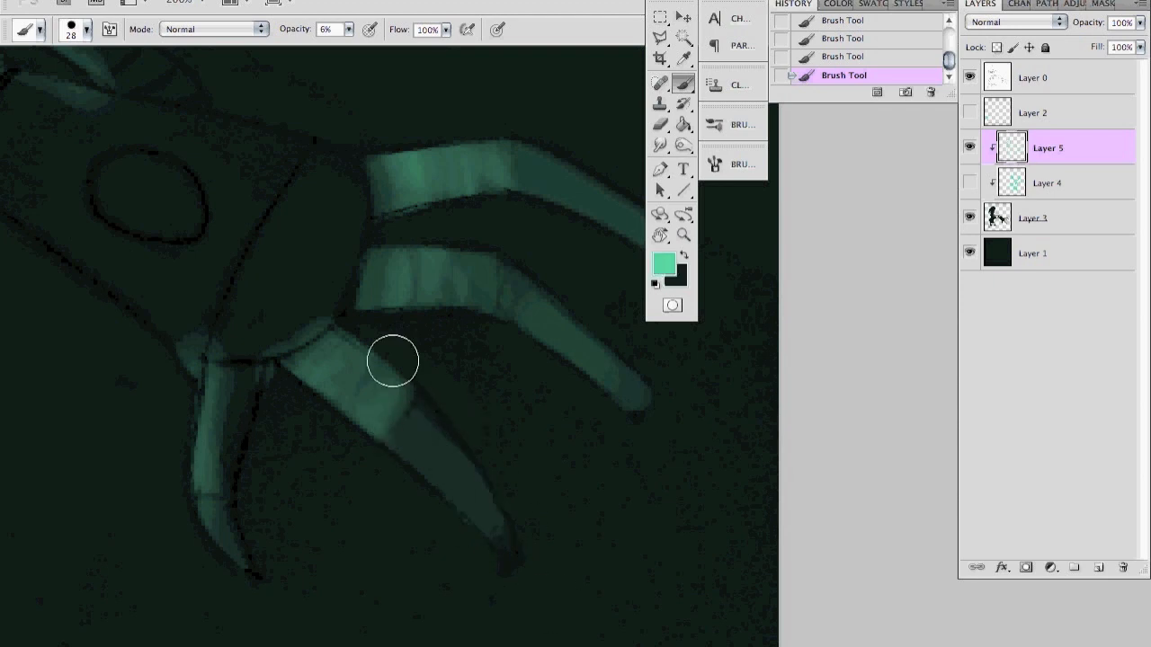
mouse_move(431, 460)
left_mouse_down()
mouse_move(454, 541)
mouse_move(488, 569)
left_mouse_up()
left_click_drag(416, 506, 511, 600)
key("x")
left_click_drag(414, 419, 456, 482)
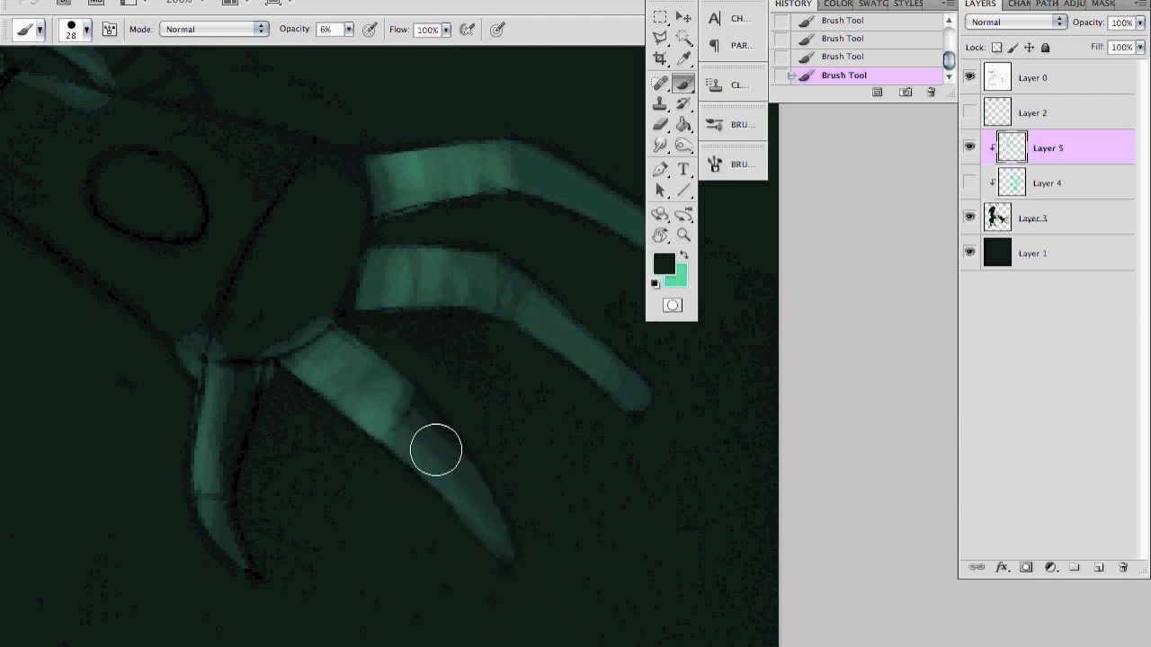
mouse_move(407, 445)
left_mouse_down()
mouse_move(473, 549)
mouse_move(531, 591)
left_mouse_up()
left_click_drag(413, 422, 516, 578)
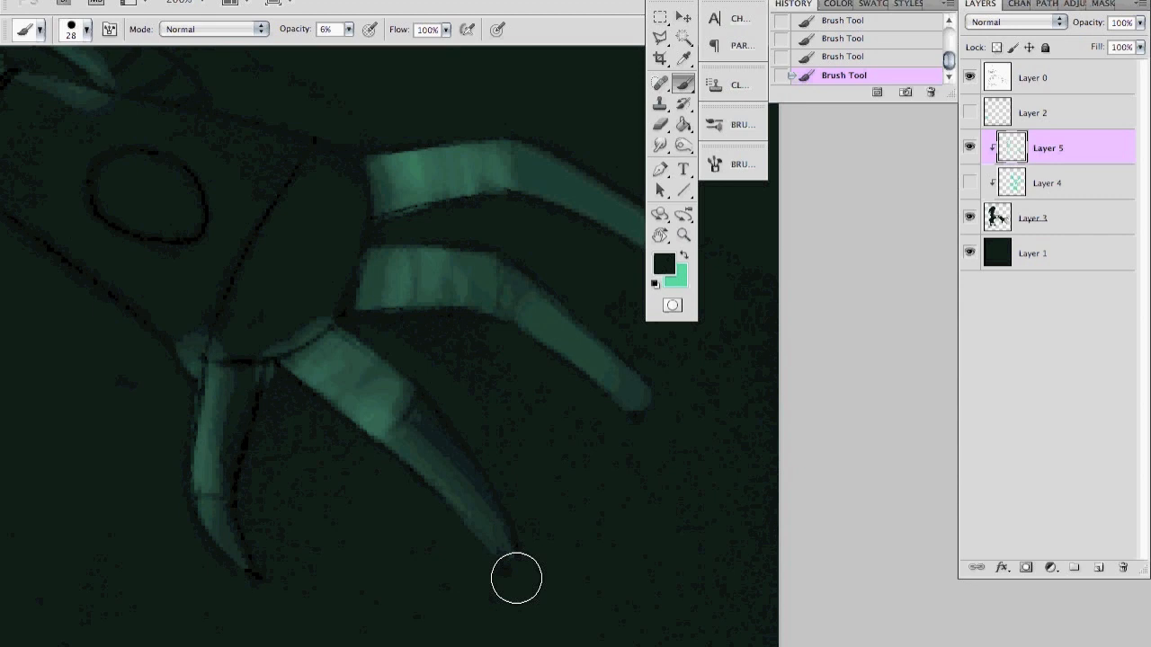
- Darken the outer segments of the two upper fingers with dark green and brighten the base of the uppermost finger
left_click_drag(500, 371, 424, 420)
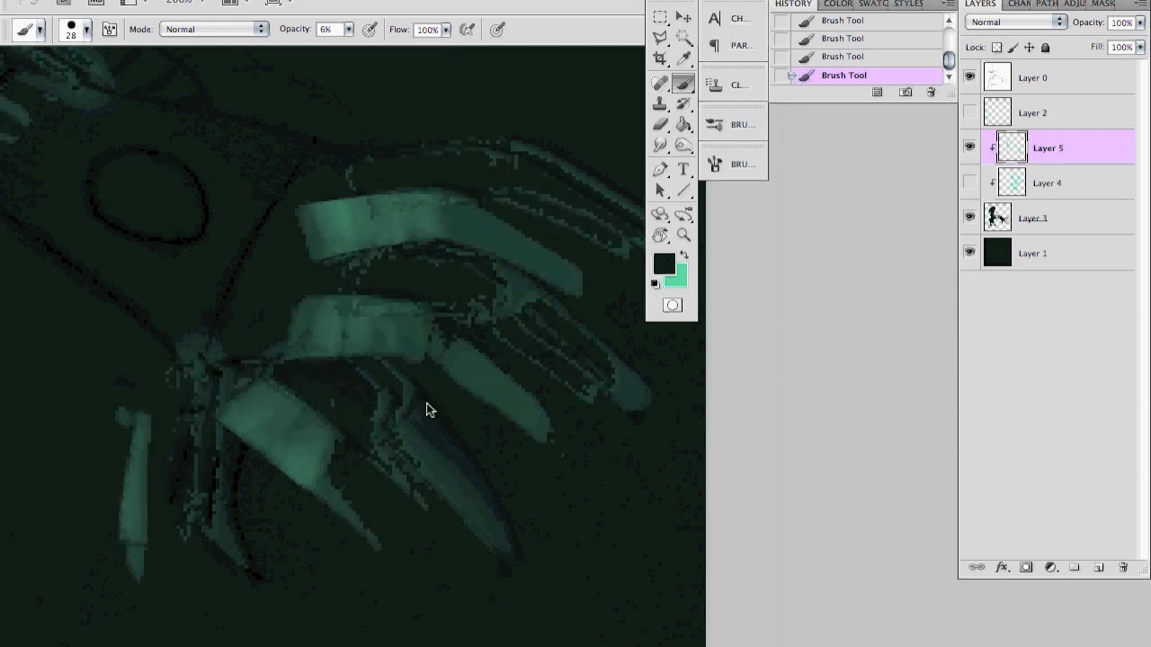
left_click(568, 445)
left_click_drag(454, 347, 566, 449)
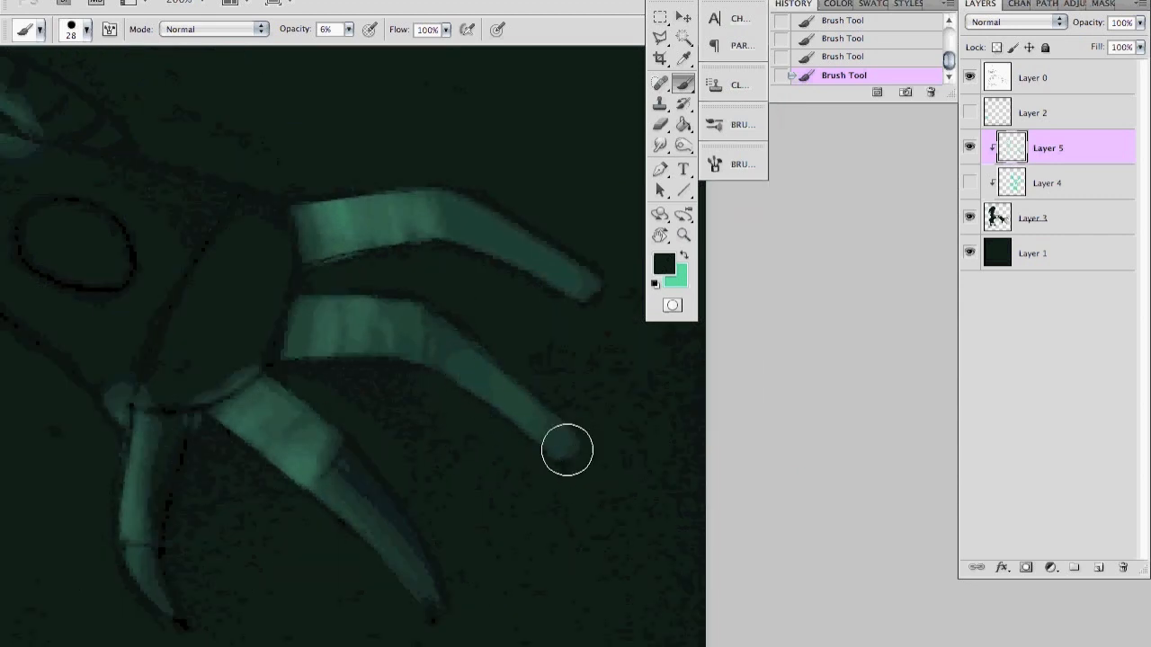
left_click_drag(432, 334, 461, 322)
left_click_drag(466, 214, 616, 311)
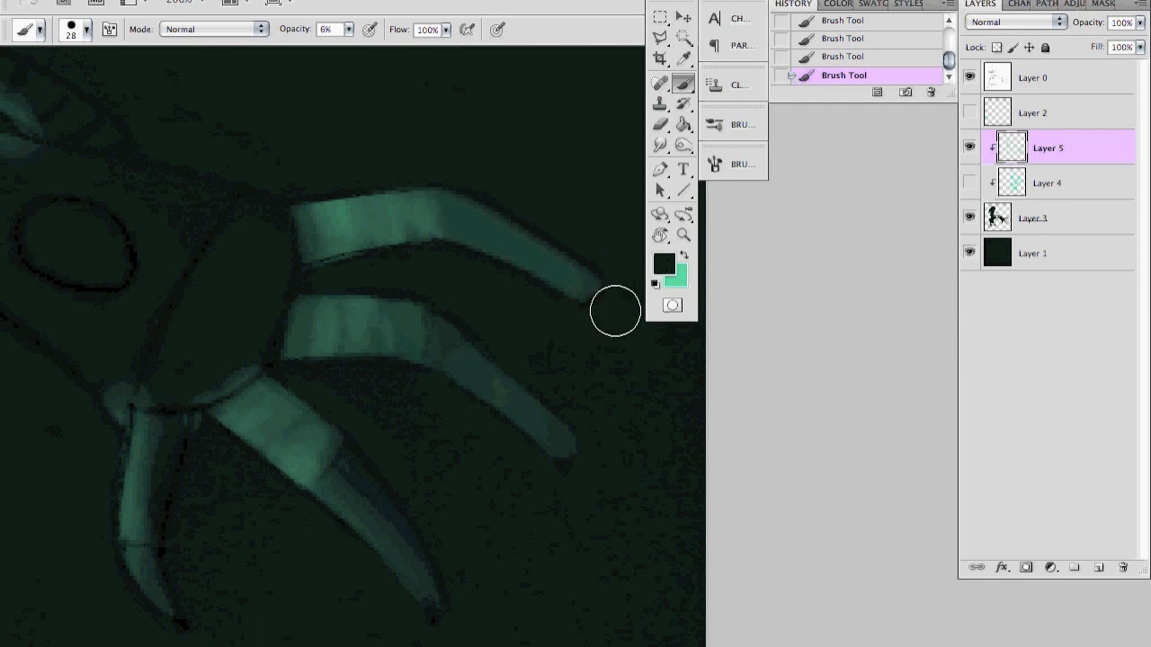
key("x")
mouse_move(321, 228)
left_mouse_down()
mouse_move(386, 199)
mouse_move(398, 232)
left_mouse_up()
- Paint the narrow connecting rod and the flared cuff segment before the mechanical forearm light green
left_click_drag(269, 404, 542, 473)
left_click_drag(441, 416, 571, 438)
left_click_drag(430, 231, 440, 241)
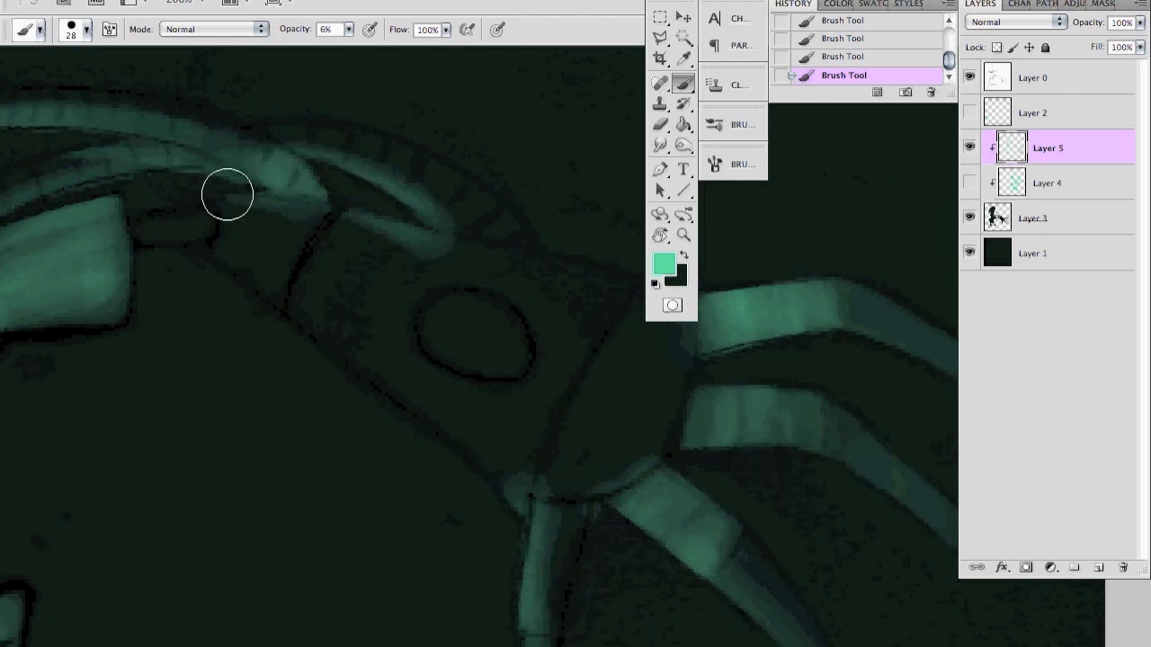
left_click_drag(229, 204, 216, 217)
mouse_move(153, 234)
left_mouse_down()
mouse_move(231, 240)
mouse_move(208, 235)
left_mouse_up()
mouse_move(101, 246)
left_mouse_down()
mouse_move(230, 240)
mouse_move(270, 279)
left_mouse_up()
- Cover the mechanical forearm and palm in light green, using a 72 px brush for the broad areas
left_click_drag(346, 257, 507, 436)
left_click_drag(301, 319, 445, 395)
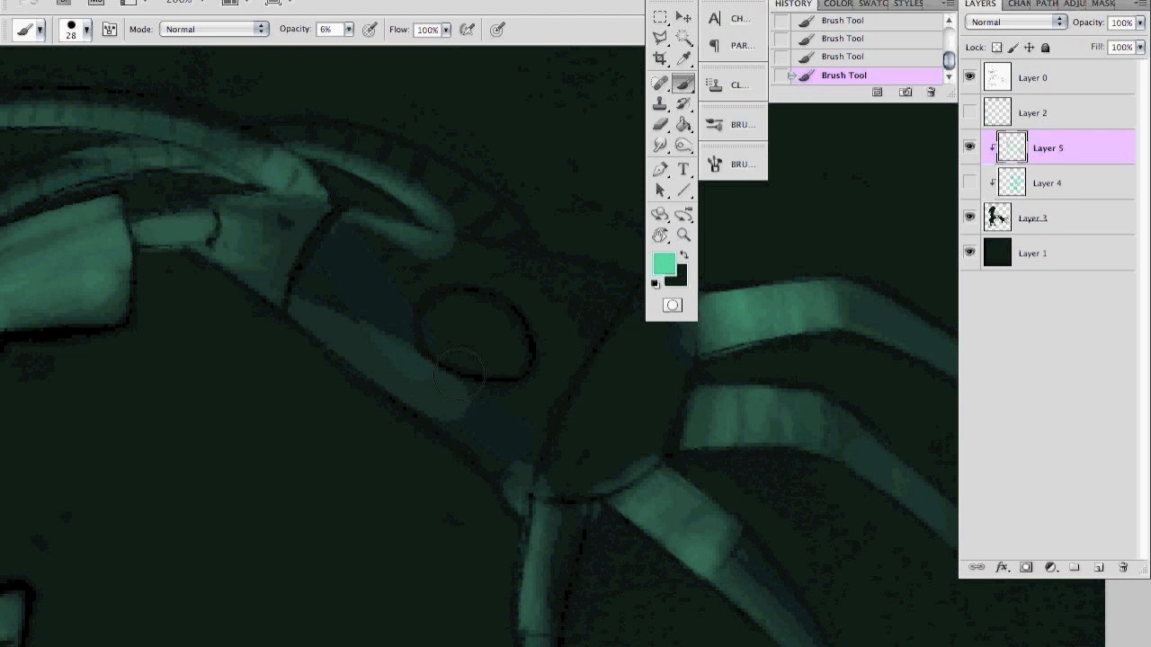
left_click_drag(337, 315, 530, 432)
left_click(80, 36)
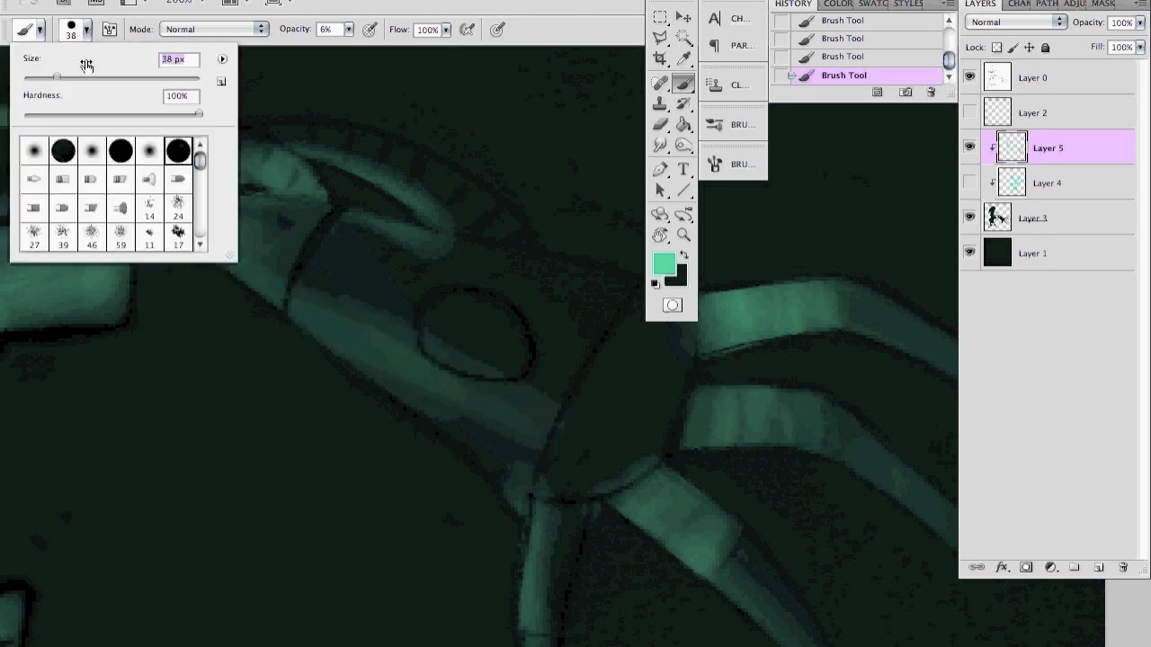
left_click_drag(86, 65, 117, 65)
left_click(387, 265)
mouse_move(613, 356)
left_mouse_down()
mouse_move(516, 311)
mouse_move(506, 429)
mouse_move(642, 402)
mouse_move(475, 269)
mouse_move(486, 362)
mouse_move(313, 321)
mouse_move(508, 444)
left_mouse_up()
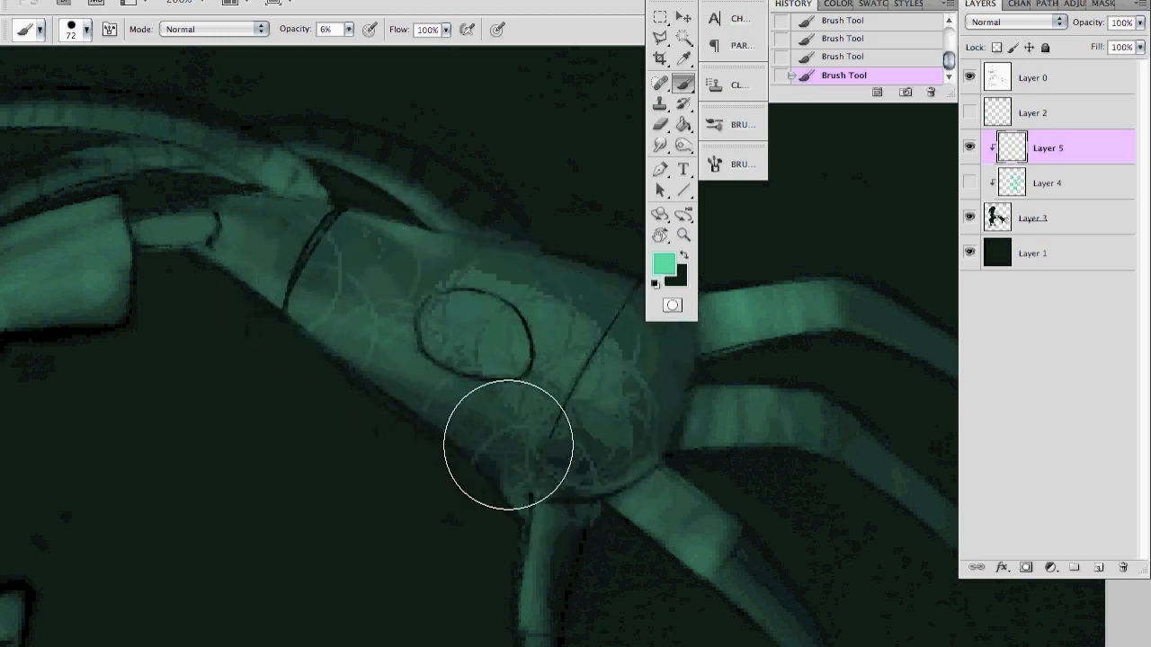
left_click(82, 31)
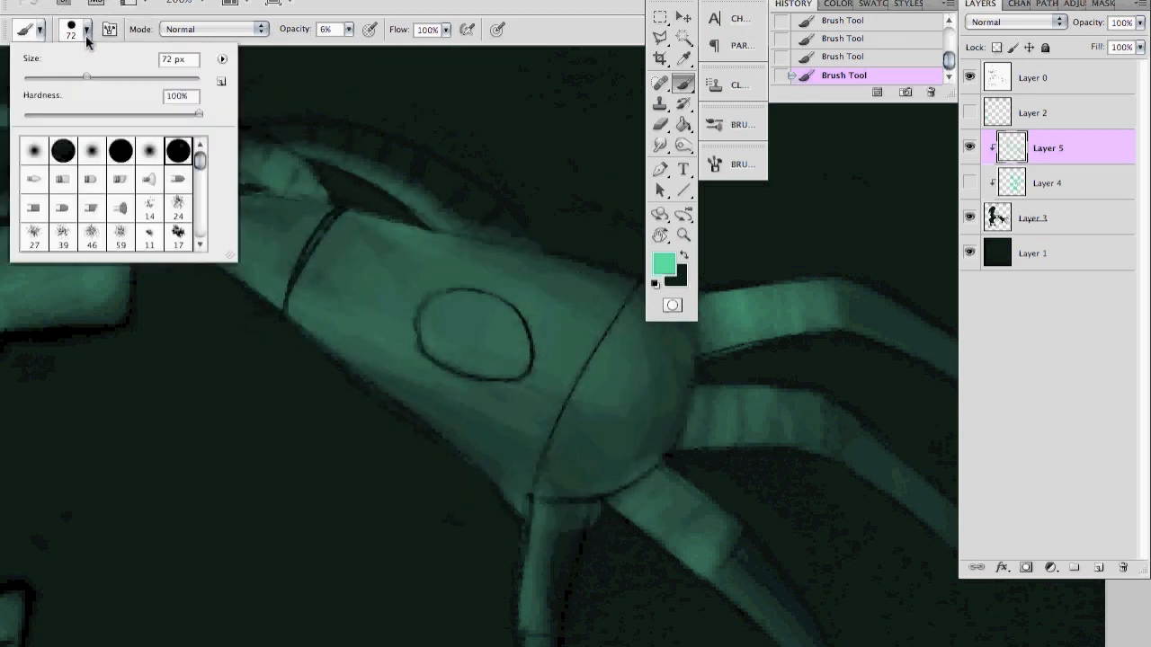
left_click(246, 357)
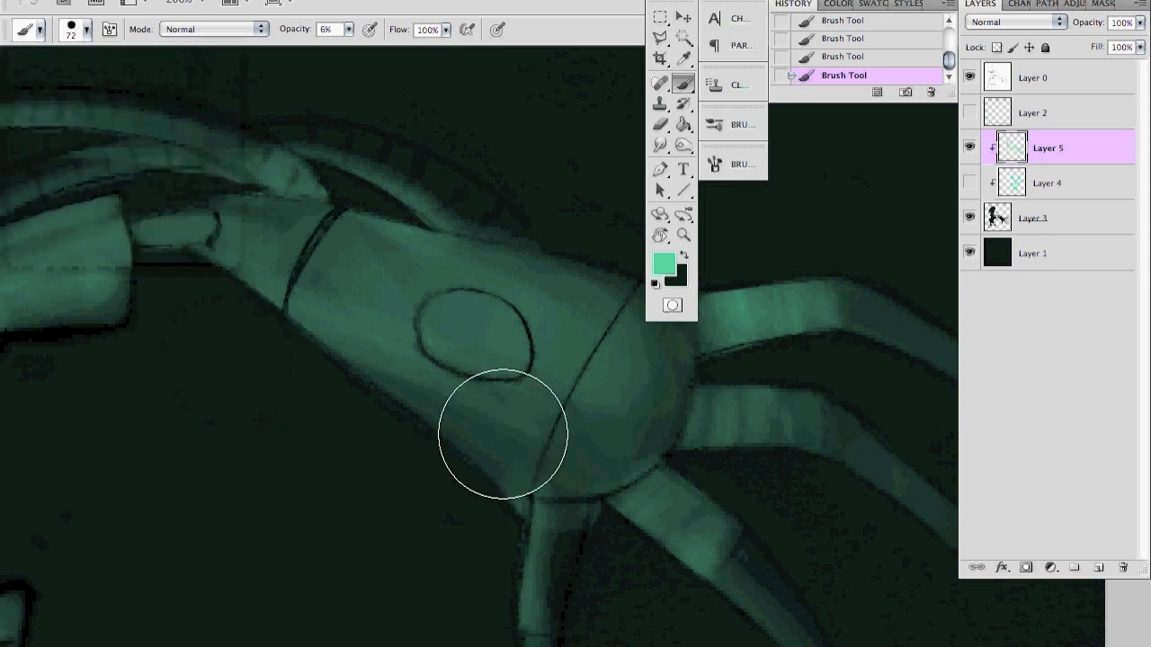
key("super+0")
key("space")
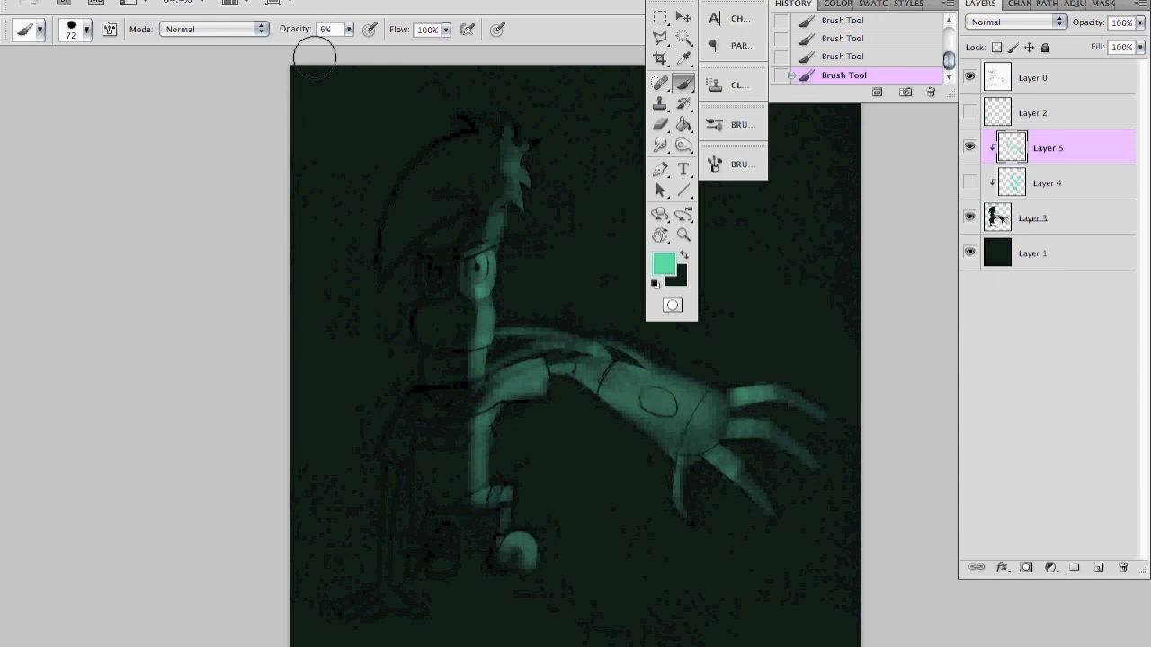
left_click(349, 30)
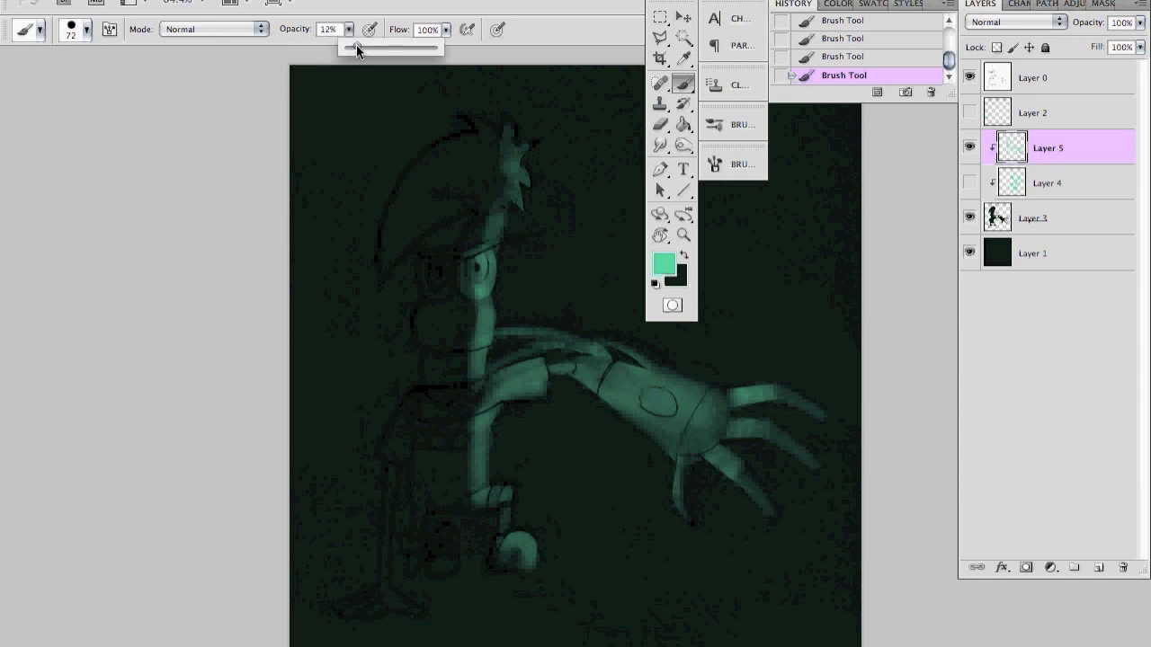
left_click(234, 309)
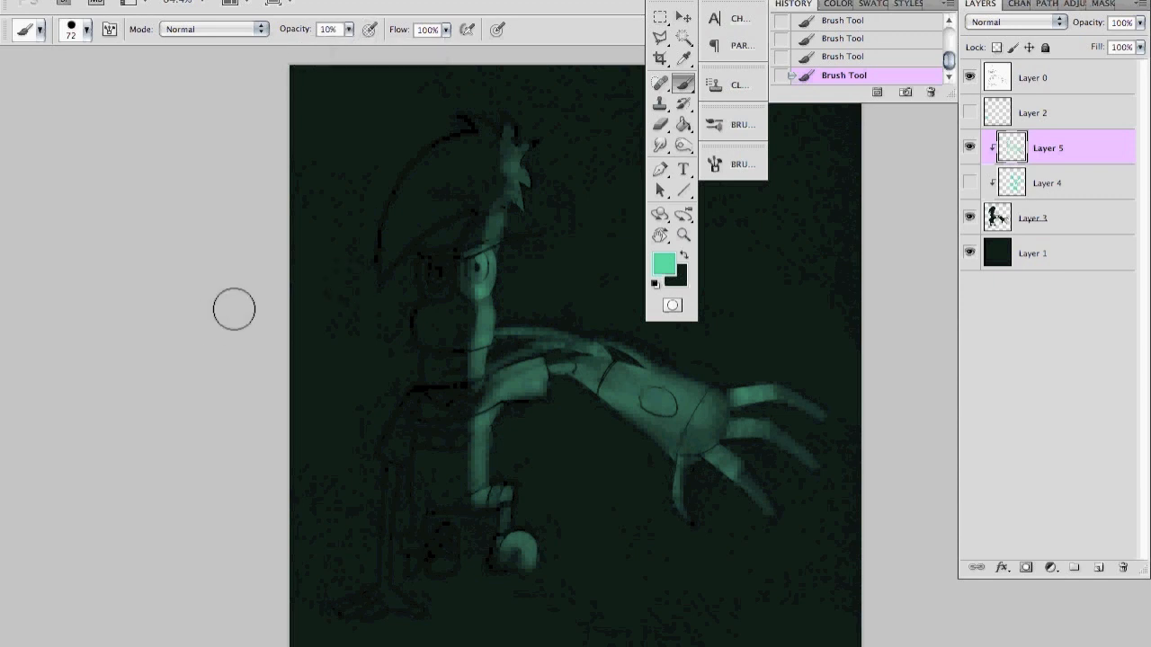
mouse_move(495, 151)
left_mouse_down()
mouse_move(483, 170)
mouse_move(473, 136)
mouse_move(471, 265)
left_mouse_up()
key("super+z")
- Set the brush opacity to 4% and paint light green down the right-hand half of the head, face and torso
left_click(350, 29)
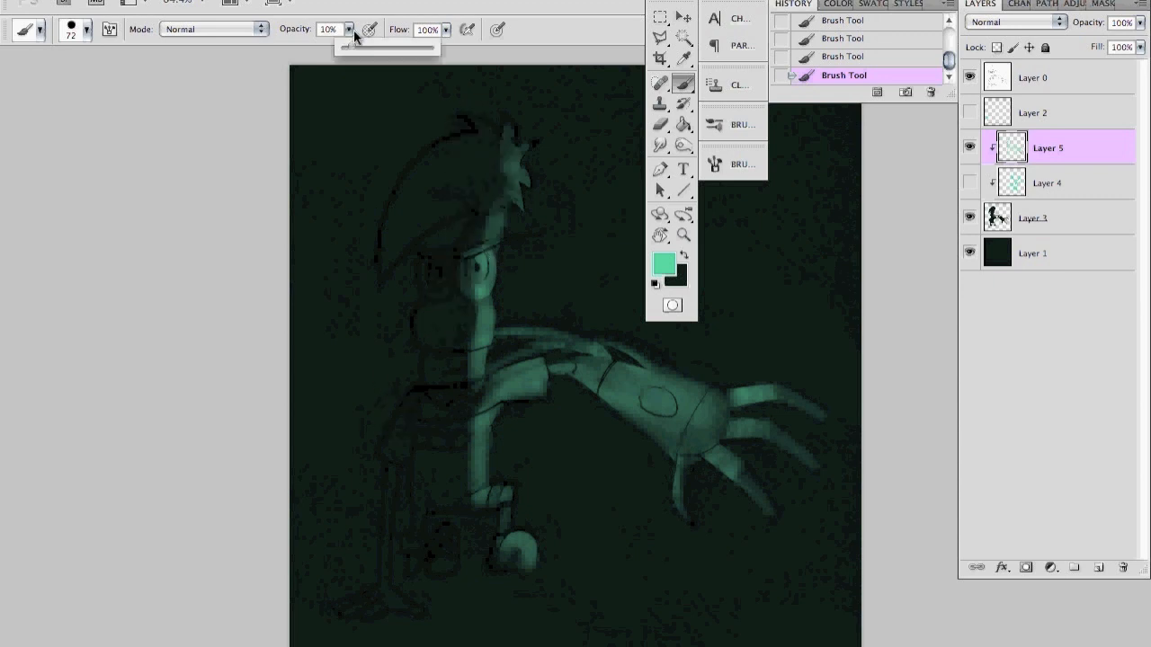
left_click_drag(342, 47, 345, 45)
left_click(240, 163)
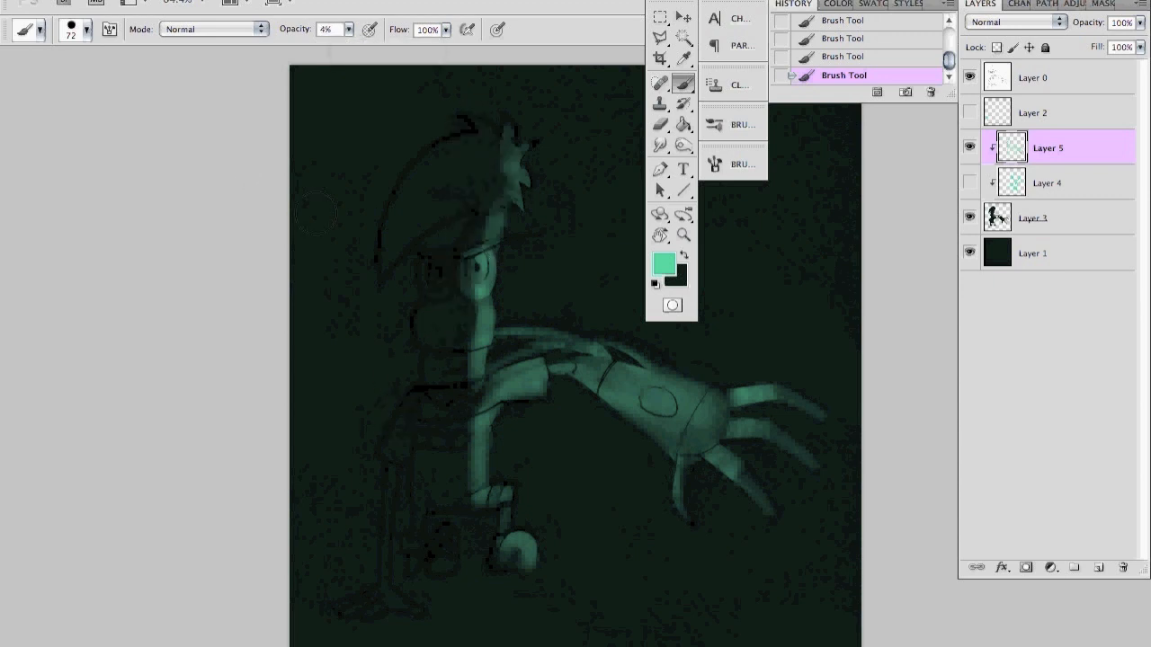
left_click_drag(467, 283, 473, 151)
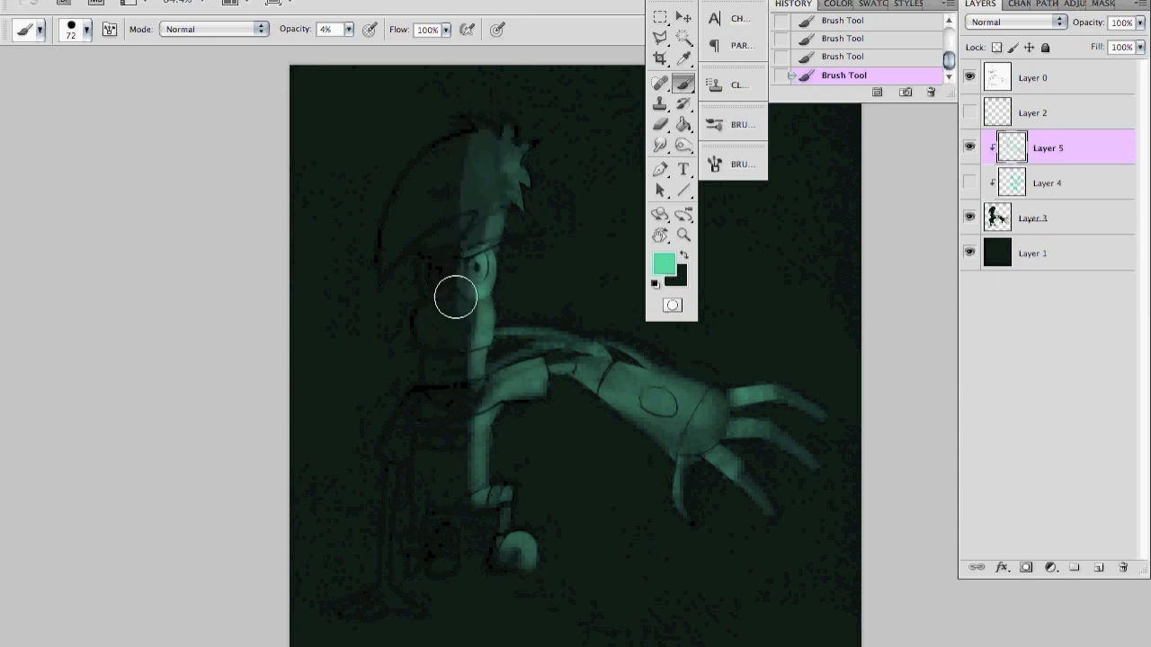
mouse_move(468, 464)
left_mouse_down()
mouse_move(453, 542)
mouse_move(442, 539)
mouse_move(451, 573)
mouse_move(489, 585)
mouse_move(497, 556)
mouse_move(453, 537)
mouse_move(458, 560)
mouse_move(449, 518)
mouse_move(466, 585)
mouse_move(481, 322)
mouse_move(465, 262)
left_mouse_up()
left_click(465, 262, "alt")
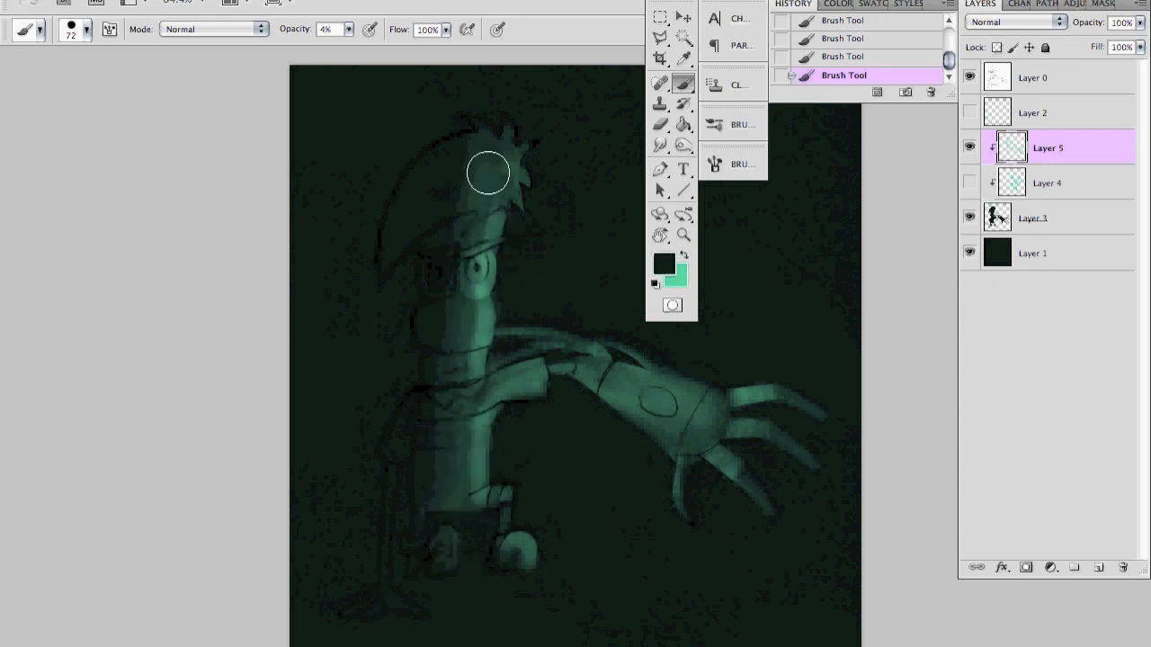
- Extend faint light green across the rest of the hair, the face and the torso down to the legs
key("x")
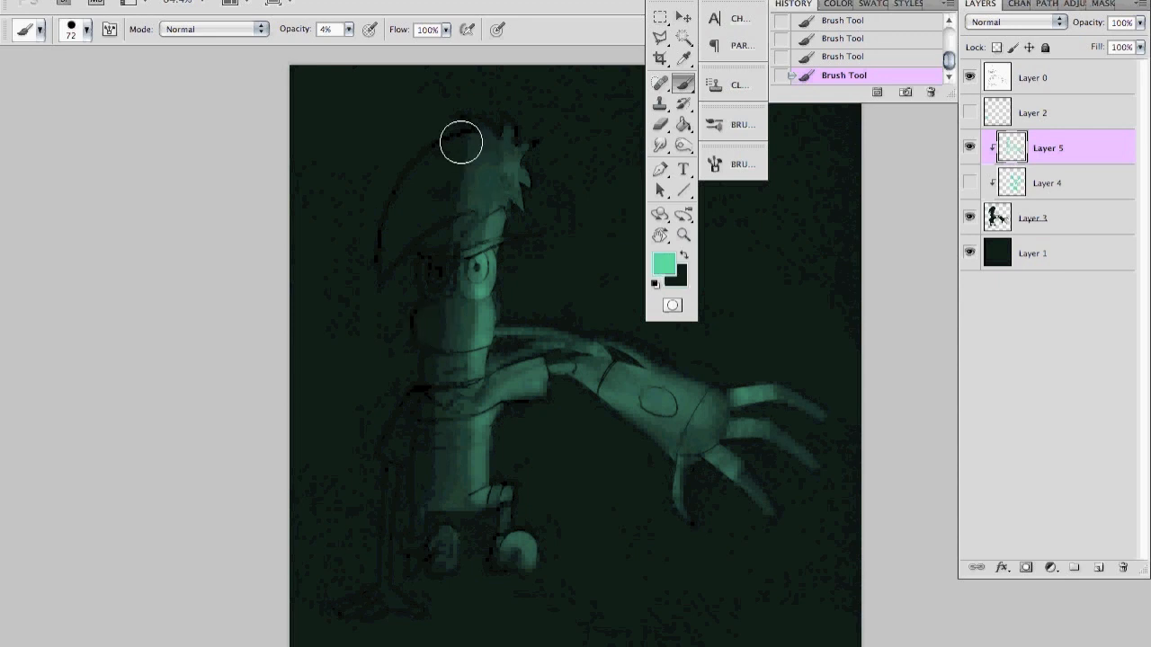
left_click_drag(461, 142, 425, 195)
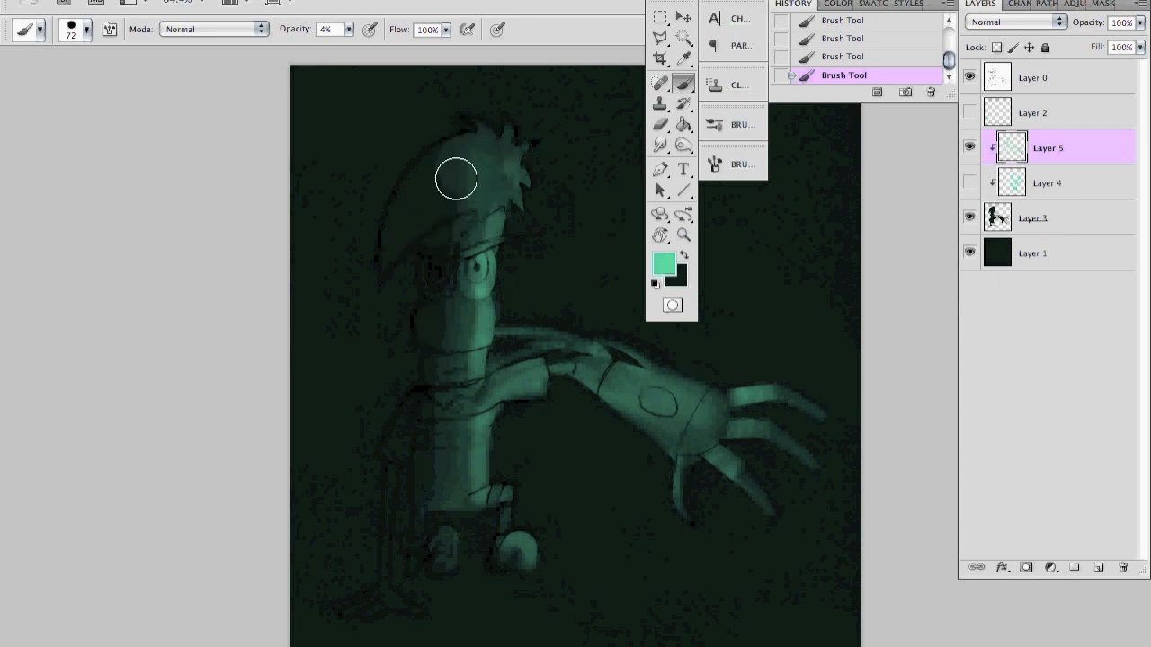
mouse_move(441, 185)
left_mouse_down()
mouse_move(465, 224)
mouse_move(444, 365)
left_mouse_up()
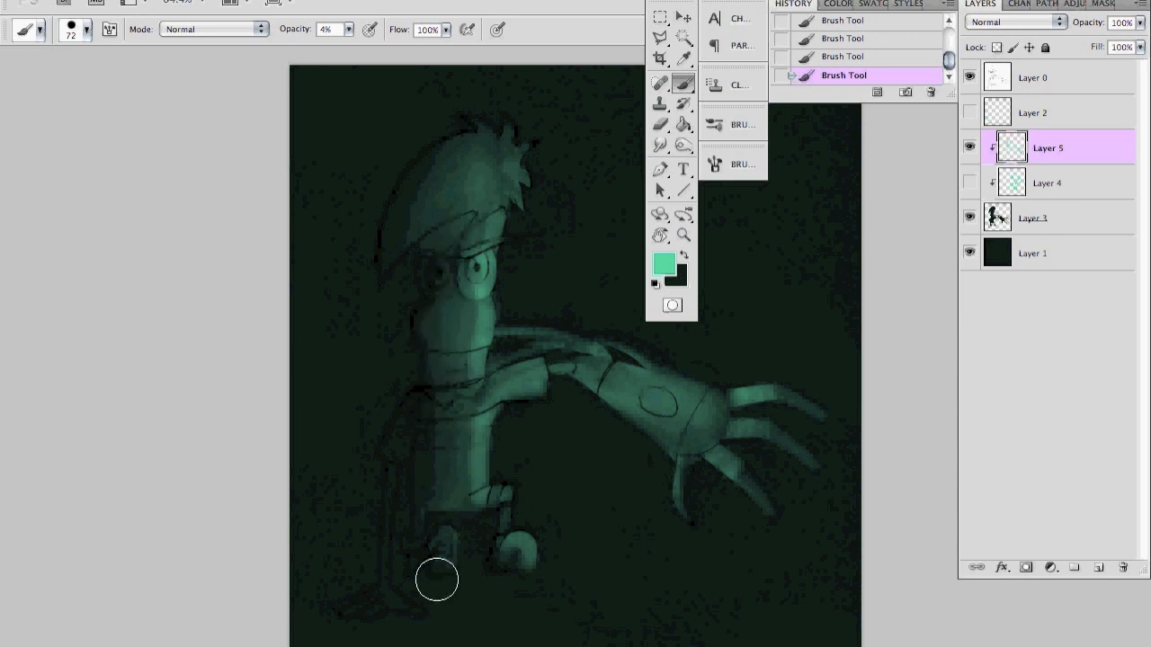
mouse_move(419, 440)
left_mouse_down()
mouse_move(413, 506)
mouse_move(429, 438)
mouse_move(453, 524)
mouse_move(486, 550)
left_mouse_up()
- Paint the thin limb below the left-hand shoulder and its splayed end light green with a 26 px brush
left_click(79, 36)
left_click_drag(80, 65, 47, 62)
left_click(379, 488)
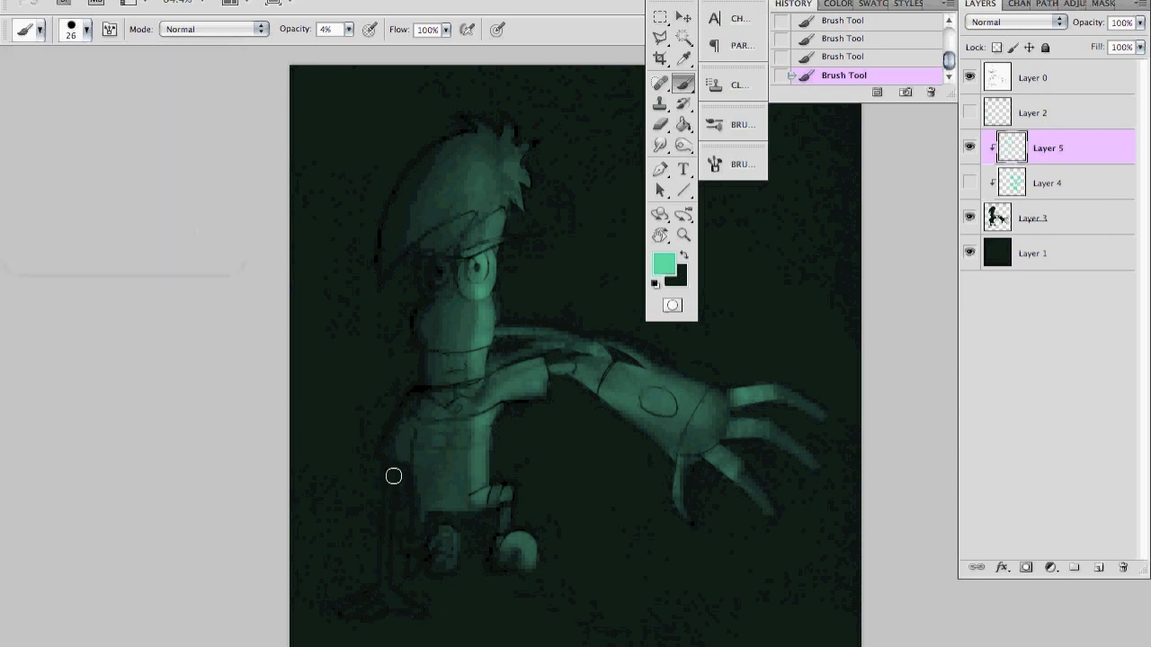
mouse_move(394, 493)
left_mouse_down()
mouse_move(398, 593)
mouse_move(418, 606)
mouse_move(389, 585)
mouse_move(437, 609)
mouse_move(422, 611)
left_mouse_up()
left_click_drag(351, 609, 385, 593)
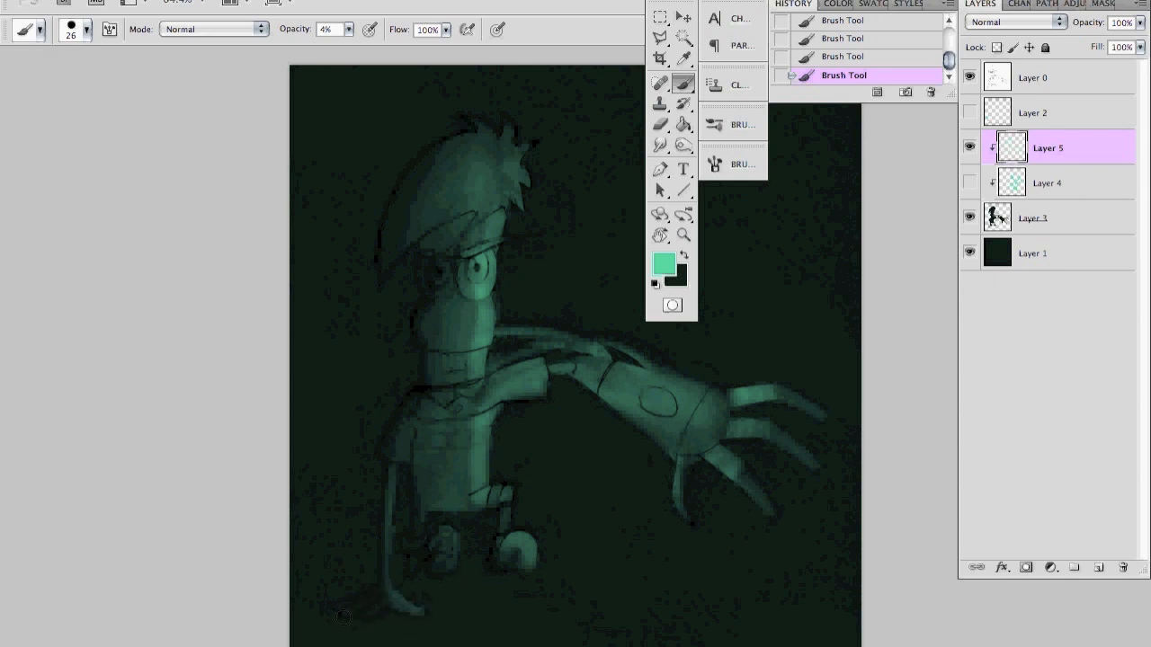
- Replace the dark green foreground colour with a near-black shade and return to the Brush tool
left_click(684, 256)
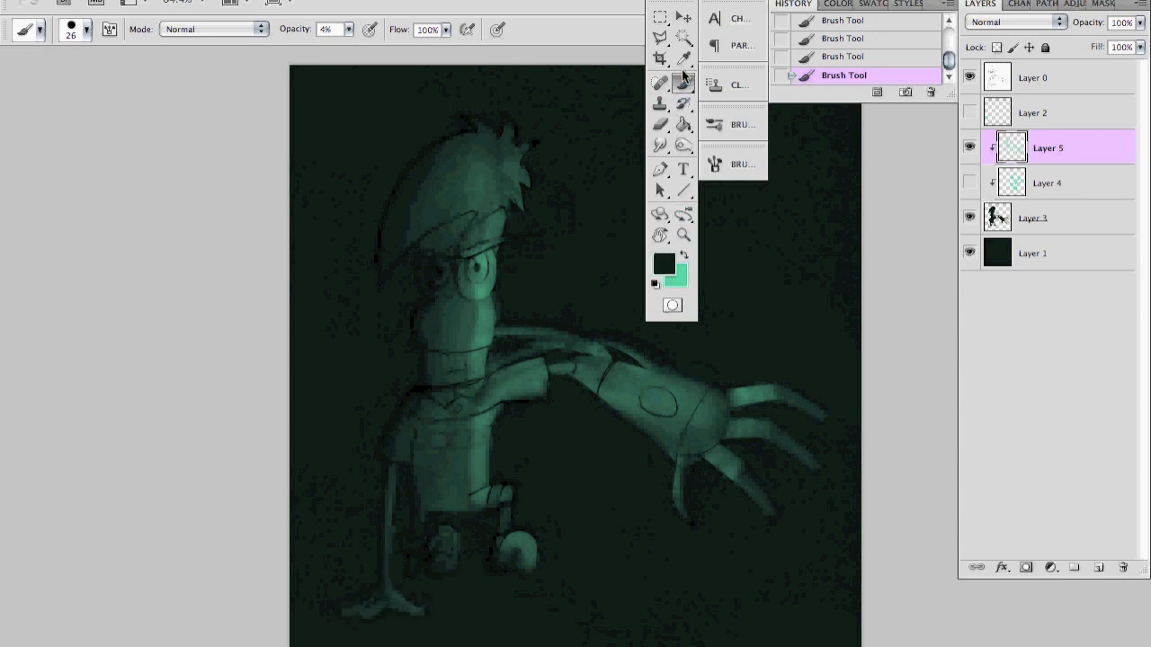
left_click(683, 58)
left_click(664, 263)
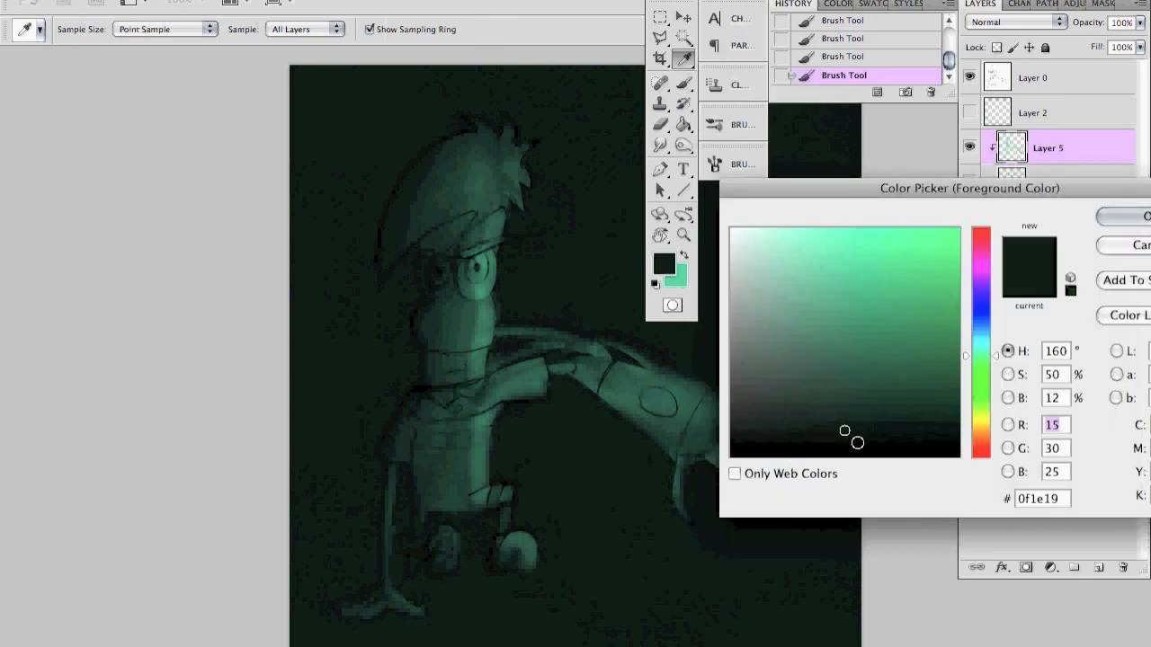
left_click(841, 449)
key("Return")
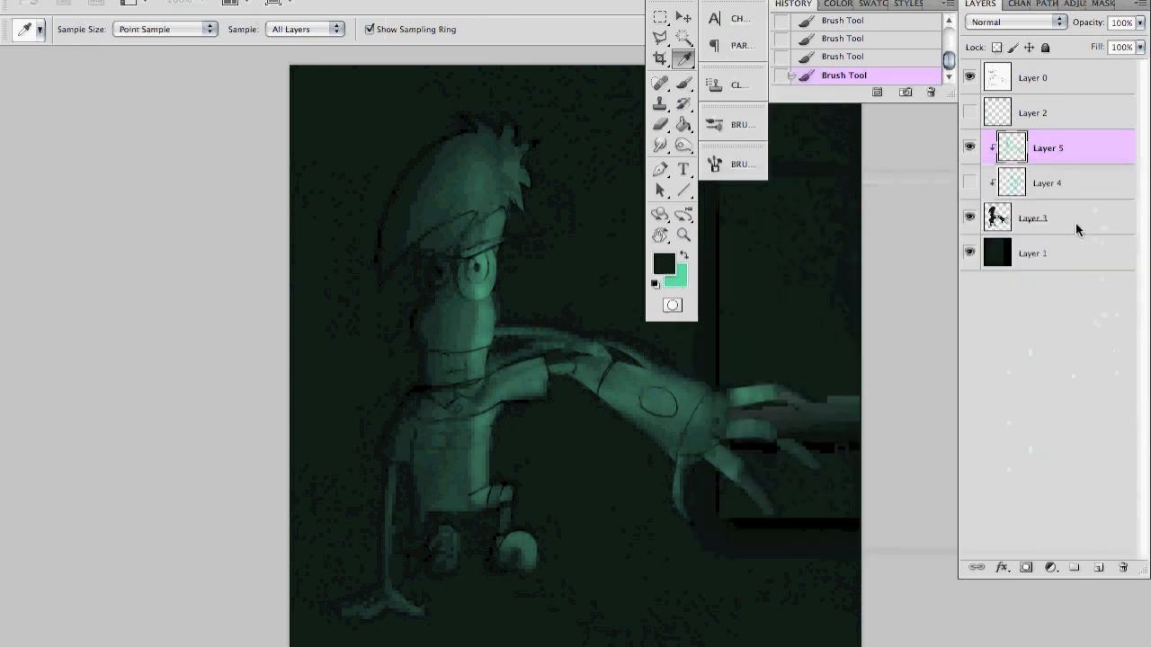
key("b")
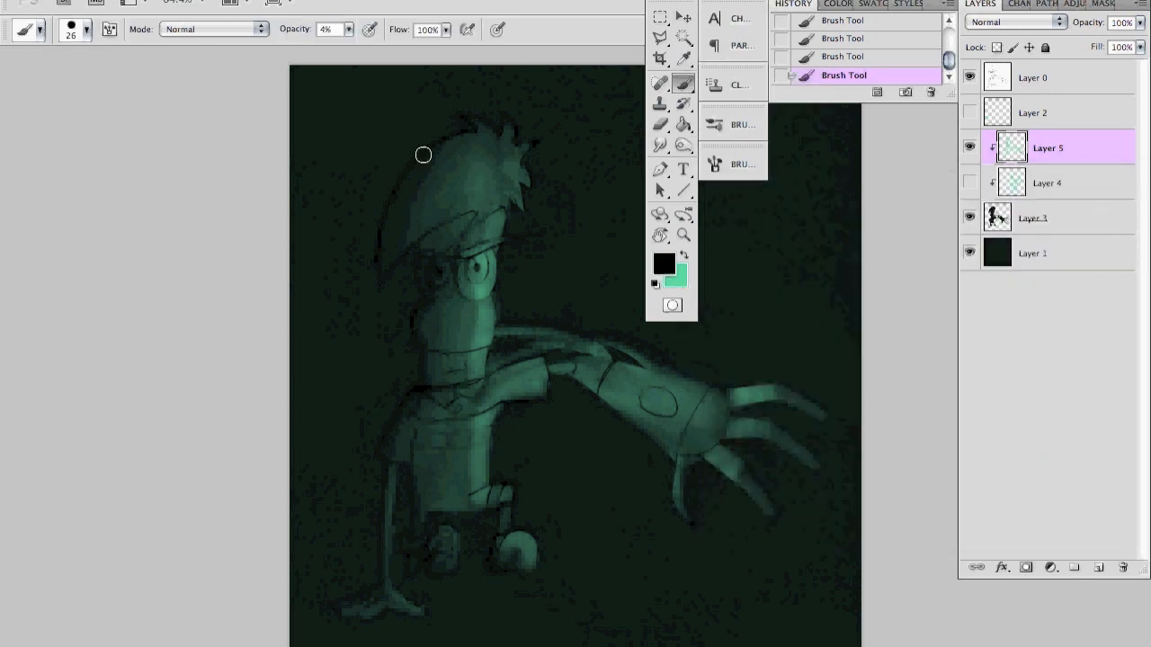
- Darken the hair's left-hand edge in near-black with a 37 px brush, and add light green to the face below the eye
left_click(85, 29)
mouse_move(399, 255)
left_mouse_down()
mouse_move(447, 152)
mouse_move(391, 267)
left_mouse_up()
left_click_drag(414, 217, 379, 264)
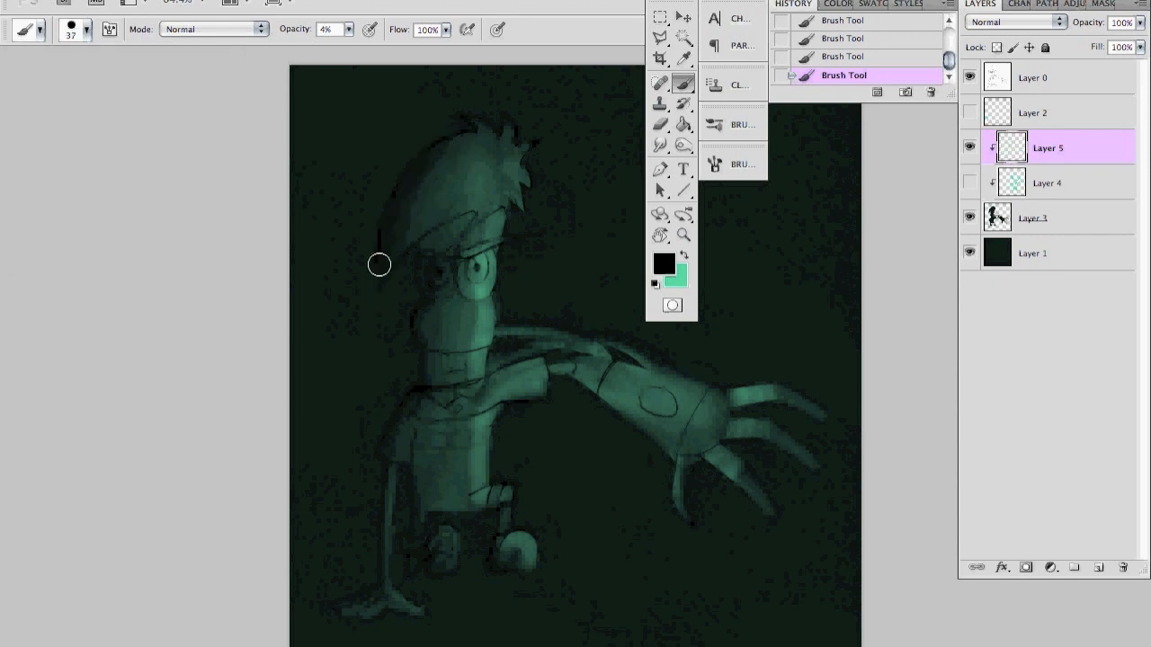
left_click_drag(449, 142, 403, 230)
left_click_drag(376, 283, 436, 146)
mouse_move(396, 274)
left_mouse_down()
mouse_move(457, 174)
mouse_move(481, 184)
mouse_move(504, 163)
mouse_move(496, 178)
mouse_move(490, 152)
left_mouse_up()
key("x")
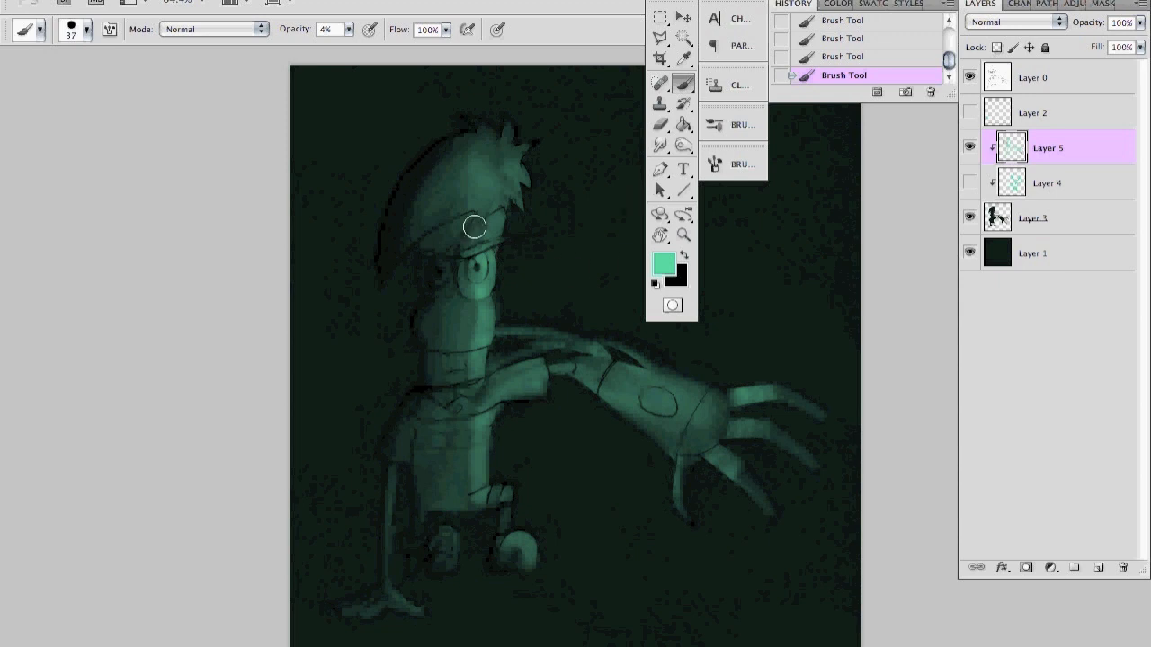
left_click_drag(470, 314, 471, 348)
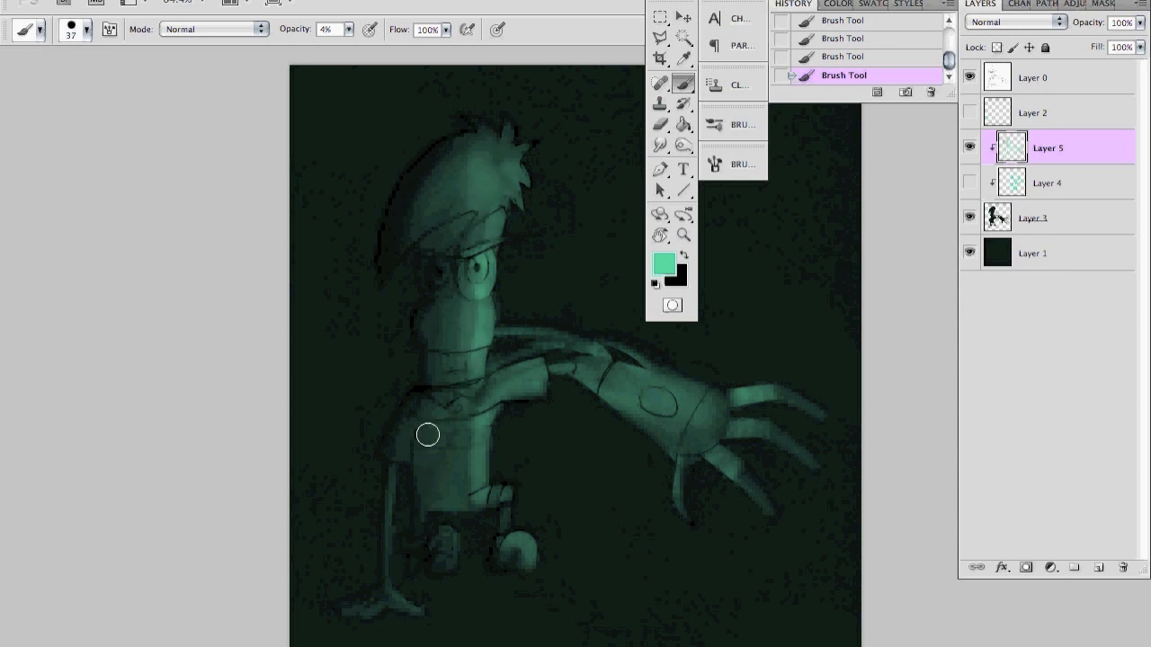
- Shade the outline of the right-hand eye in near-black with an 11 px brush
key("x")
left_click(76, 30)
left_click_drag(43, 78, 36, 80)
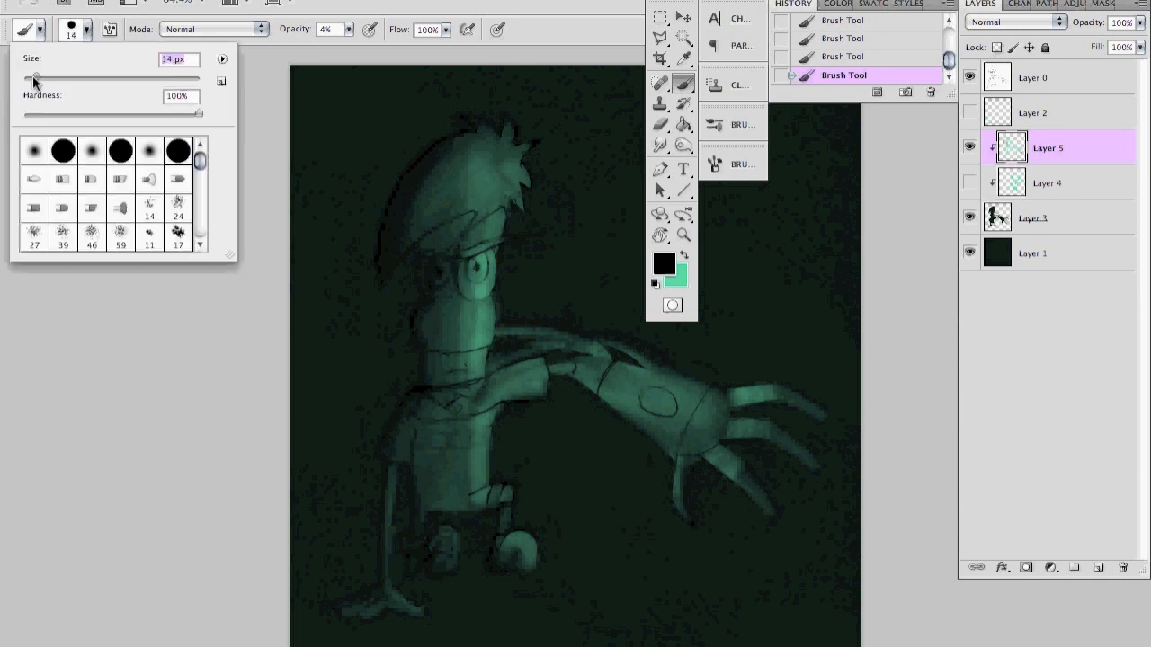
left_click_drag(459, 270, 473, 300)
left_click_drag(474, 300, 460, 273)
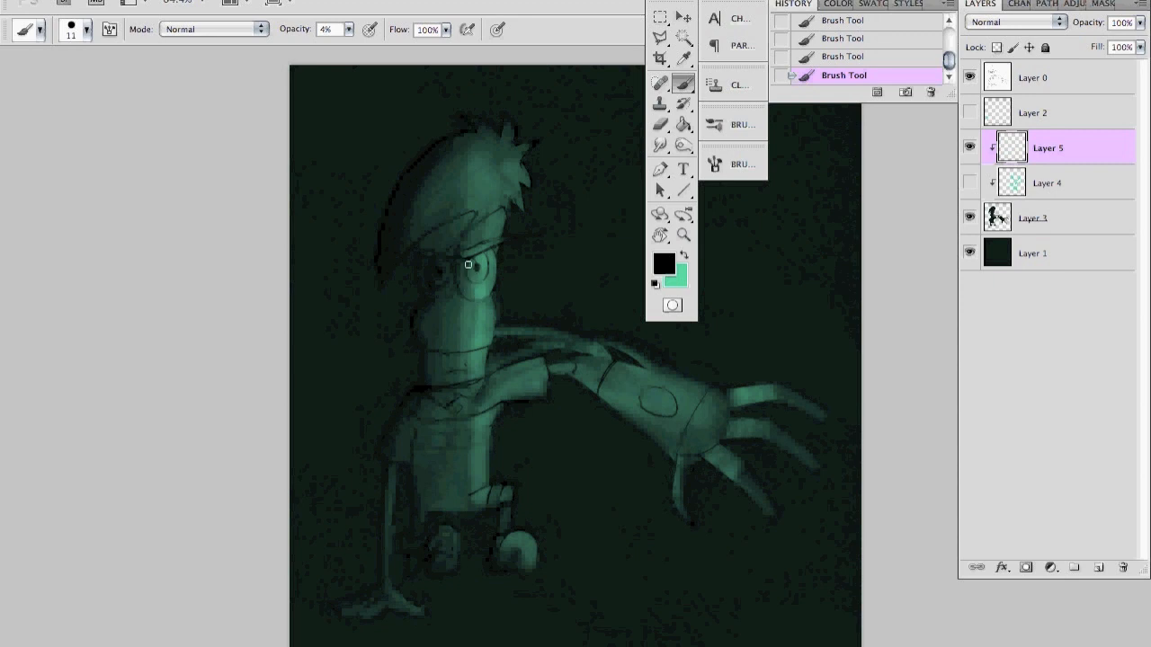
- Shade the left-hand eye and the area around it with the 11 px brush at 4% opacity
mouse_move(462, 276)
left_mouse_down()
mouse_move(472, 279)
mouse_move(438, 272)
left_mouse_up()
key("x")
key("x")
left_click_drag(422, 289, 439, 292)
mouse_move(420, 252)
left_mouse_down()
mouse_move(410, 250)
mouse_move(423, 253)
left_mouse_up()
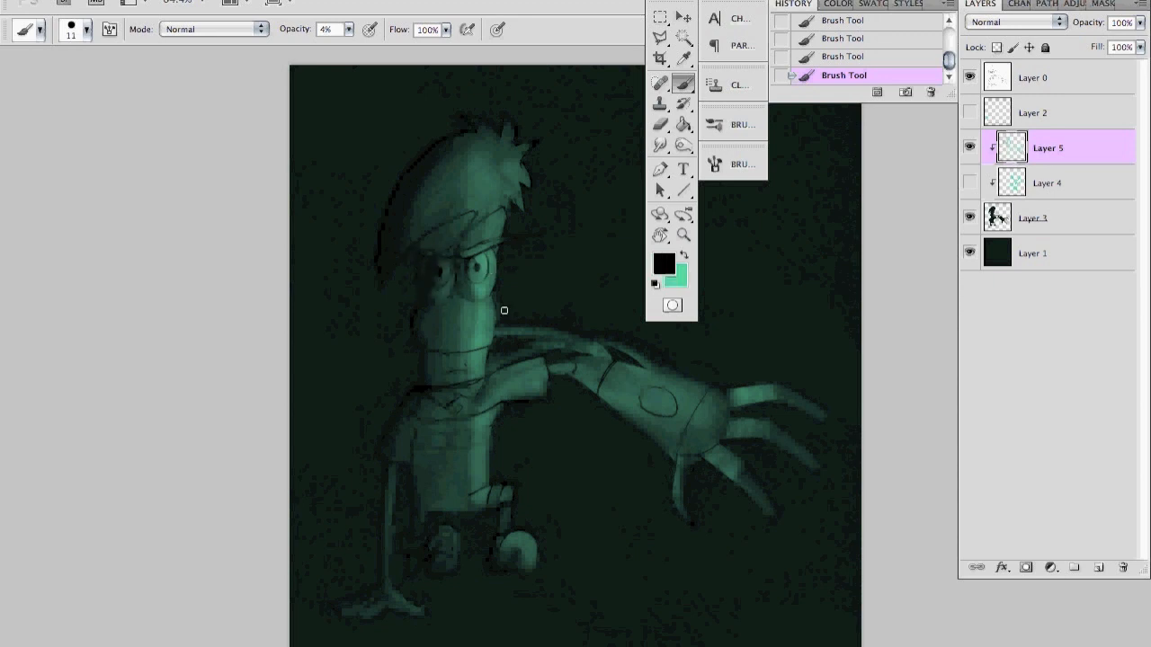
- Add light green highlights to the upper and lower parts of the right-hand eye and to the brow above it
scroll(503, 311, "up", 3)
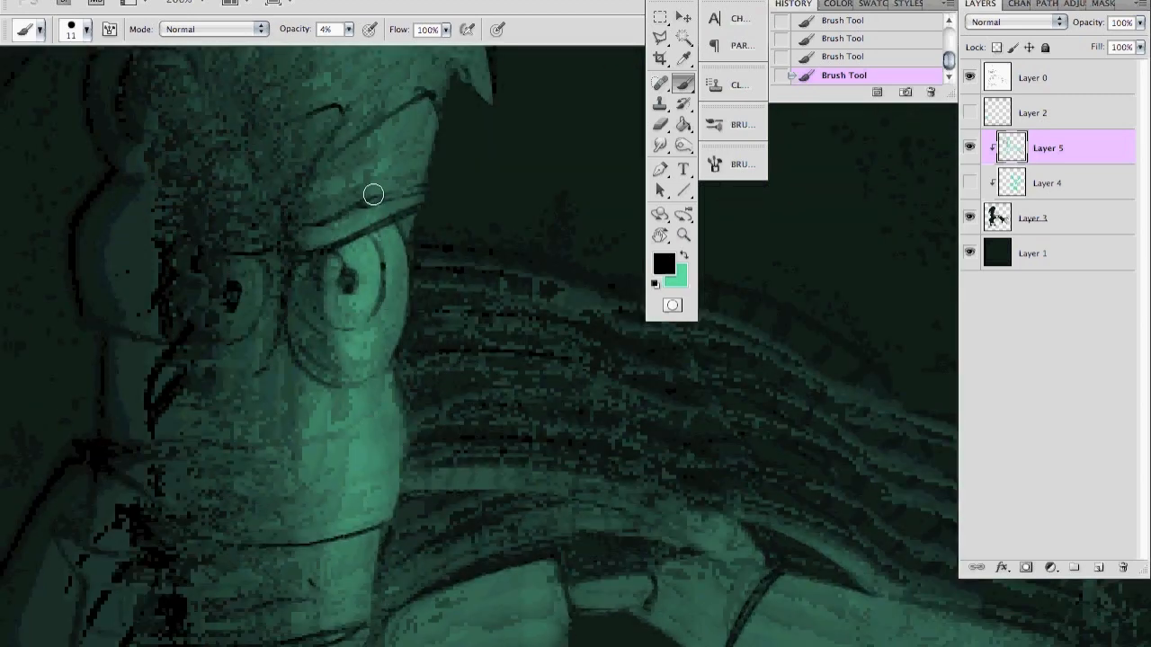
key("x")
mouse_move(342, 228)
left_mouse_down()
mouse_move(480, 188)
mouse_move(334, 226)
mouse_move(377, 244)
left_mouse_up()
mouse_move(376, 349)
left_mouse_down()
mouse_move(368, 234)
mouse_move(354, 358)
left_mouse_up()
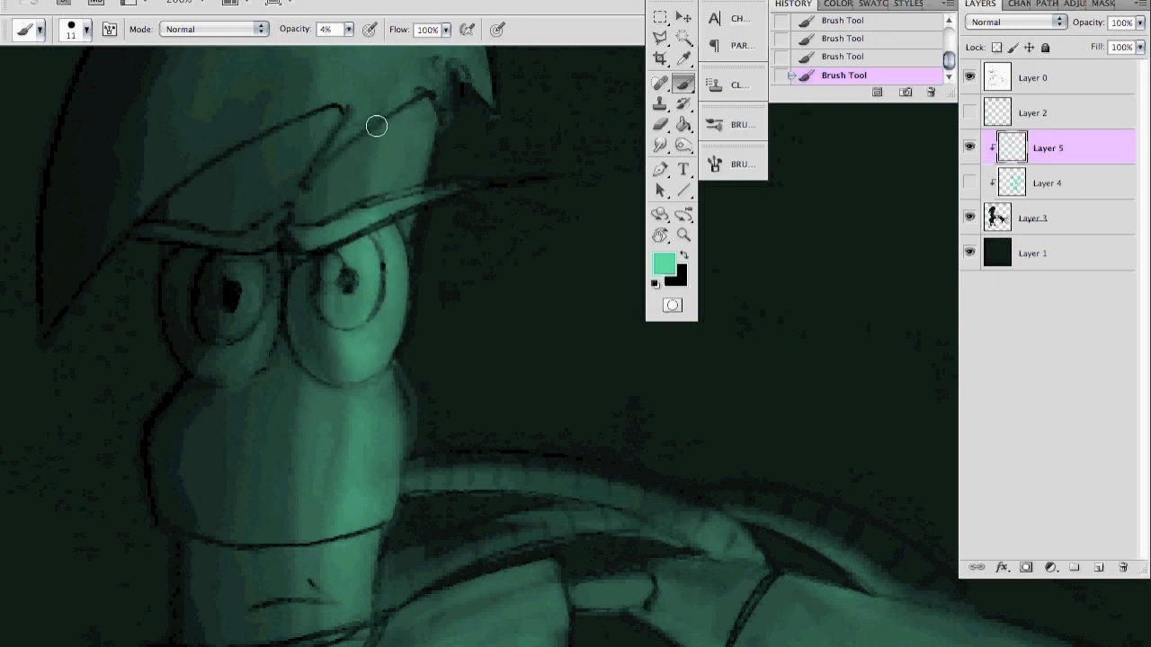
mouse_move(363, 188)
left_mouse_down()
mouse_move(416, 117)
mouse_move(351, 213)
left_mouse_up()
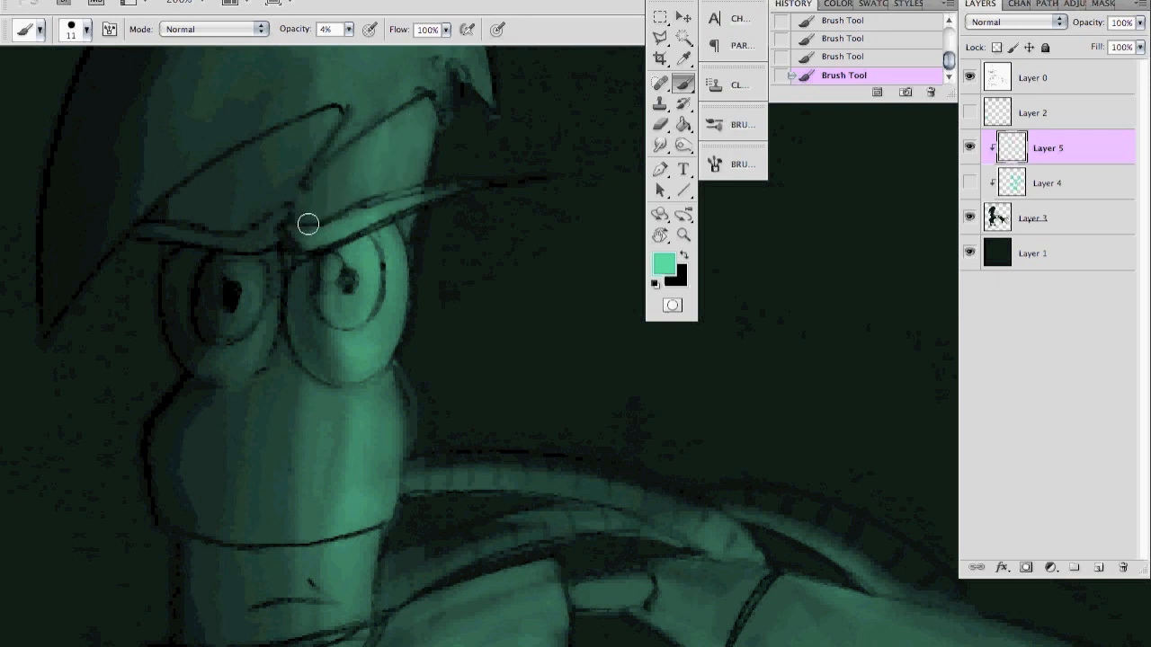
- Darken the left-hand eyebrow in near-black, raising the brush opacity to 24% for its outer end
key("x")
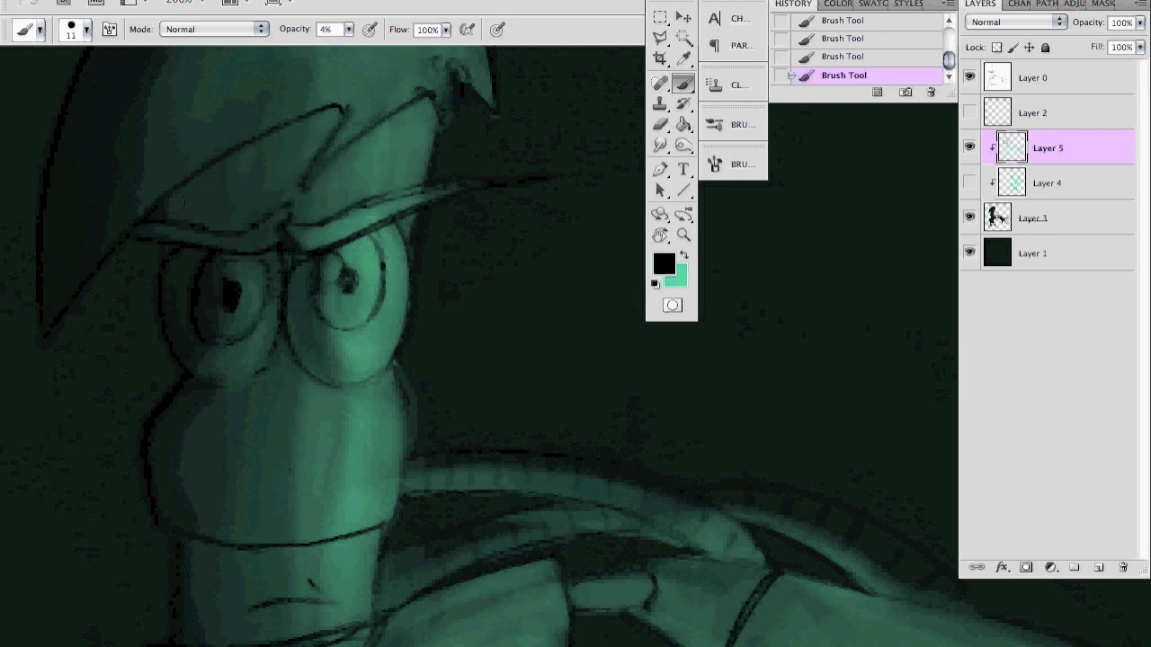
mouse_move(148, 220)
left_mouse_down()
mouse_move(201, 239)
mouse_move(212, 214)
left_mouse_up()
left_click_drag(347, 29, 358, 49)
mouse_move(189, 243)
left_mouse_down()
mouse_move(209, 248)
mouse_move(208, 231)
mouse_move(163, 225)
left_mouse_up()
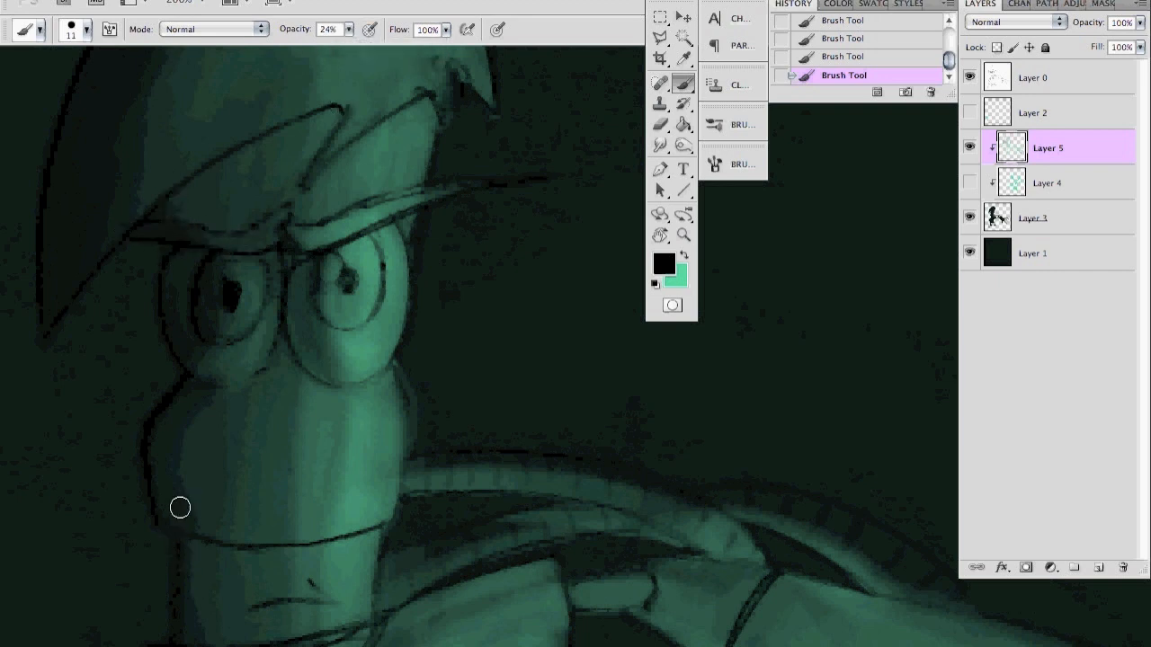
- Lower the brush opacity to 8% and shade the left-hand eye's outer edge and the muzzle's left-hand side in near-black
left_click_drag(348, 29, 357, 47)
left_click_drag(183, 316, 186, 268)
mouse_move(224, 374)
left_mouse_down()
mouse_move(160, 425)
mouse_move(157, 445)
mouse_move(154, 424)
mouse_move(206, 405)
mouse_move(219, 385)
mouse_move(240, 396)
mouse_move(207, 421)
left_mouse_up()
mouse_move(211, 461)
left_mouse_down()
mouse_move(220, 405)
mouse_move(207, 517)
mouse_move(192, 431)
left_mouse_up()
mouse_move(203, 476)
left_mouse_down()
mouse_move(216, 515)
mouse_move(334, 365)
mouse_move(324, 427)
left_mouse_up()
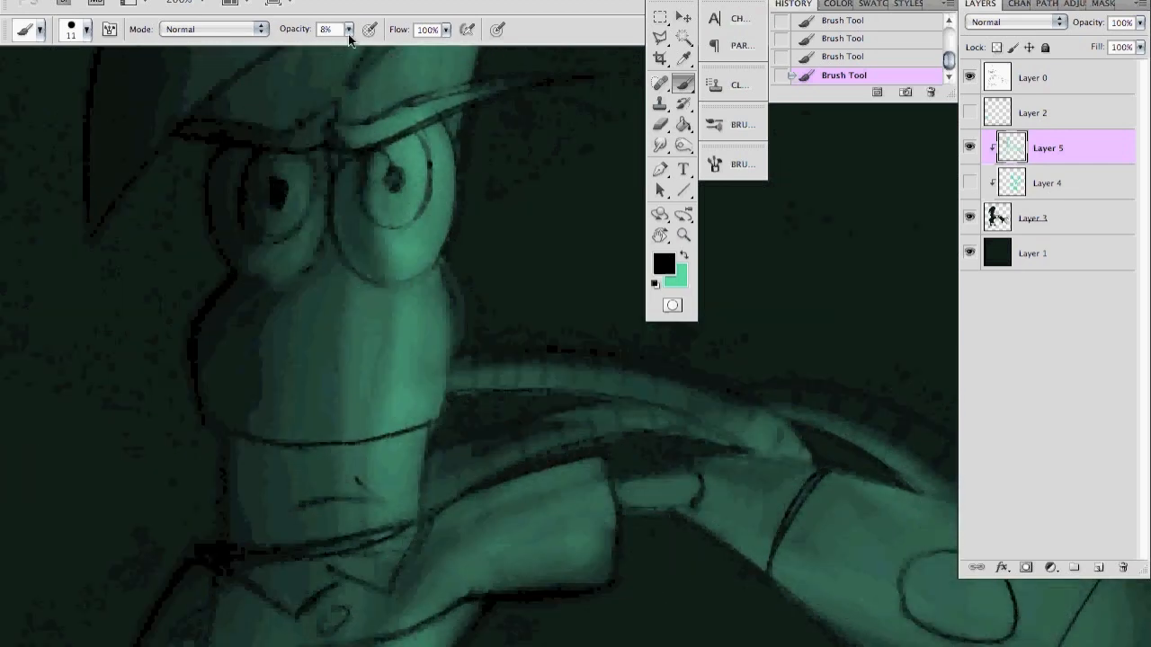
- Set the brush to 26 px and 10% opacity and deepen the near-black shadow down the muzzle's left-hand edge
left_click(349, 35)
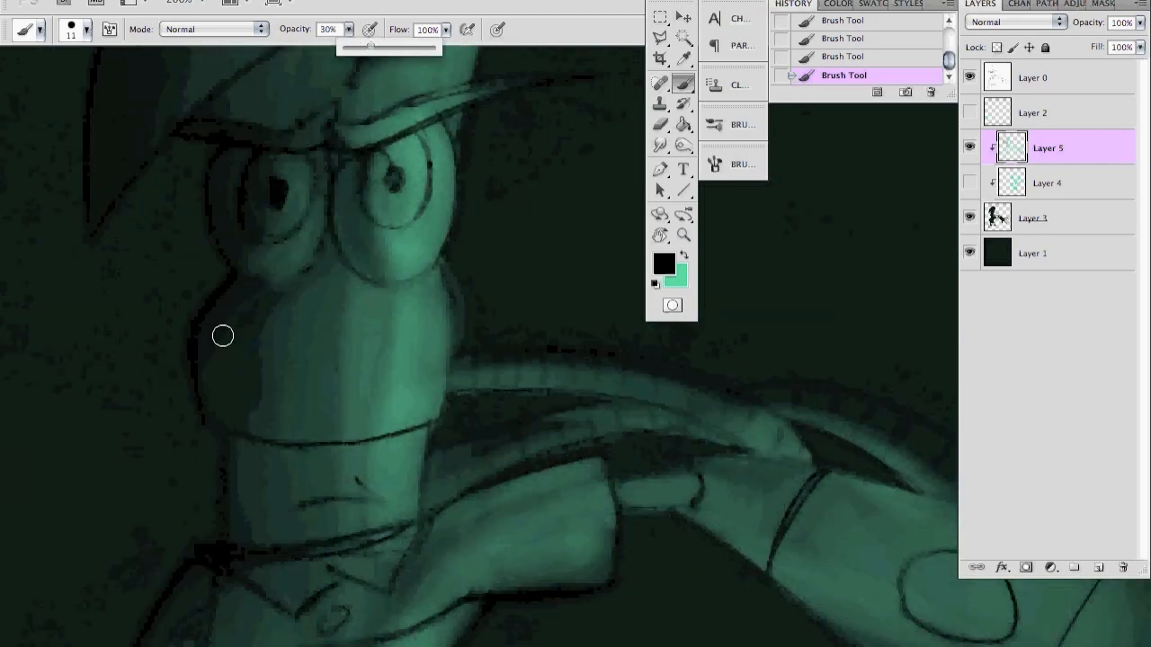
left_click(81, 38)
left_click_drag(82, 62, 96, 62)
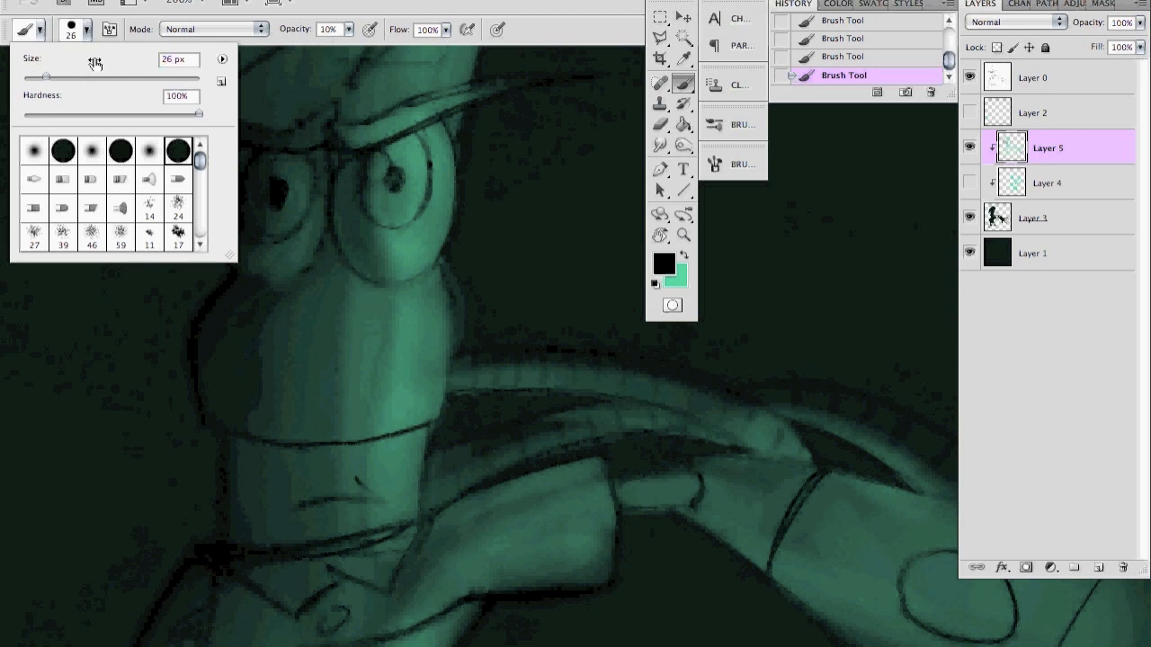
left_click(239, 304)
left_click_drag(239, 304, 232, 411)
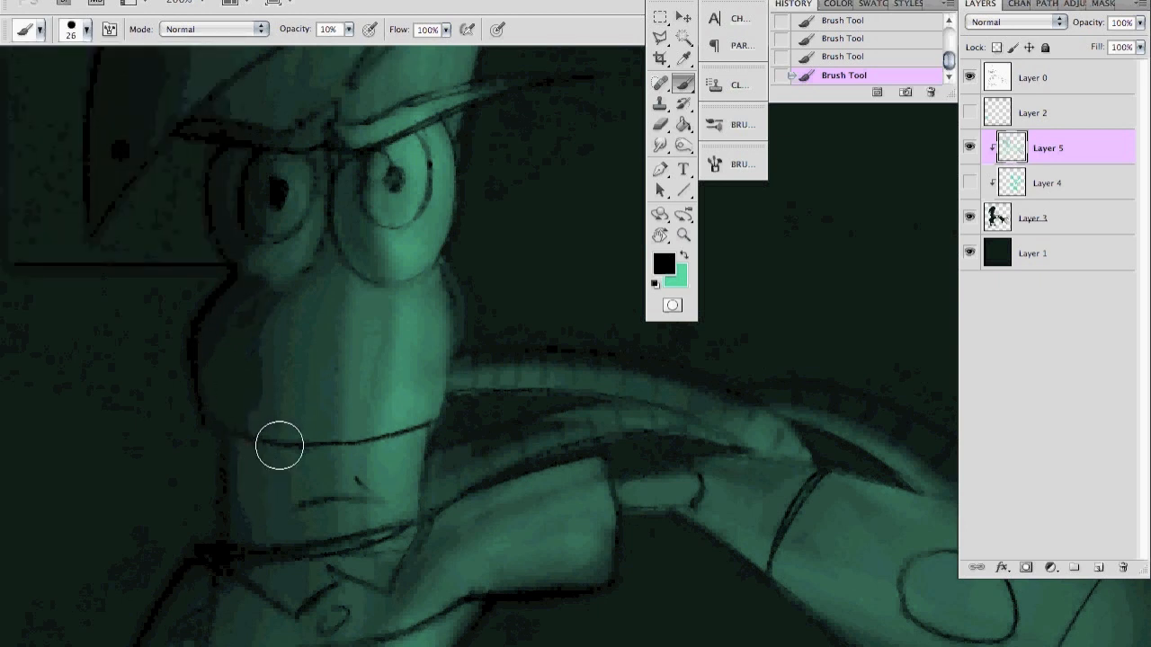
- Darken the left-hand side of the neck below the muzzle in near-black
key("x")
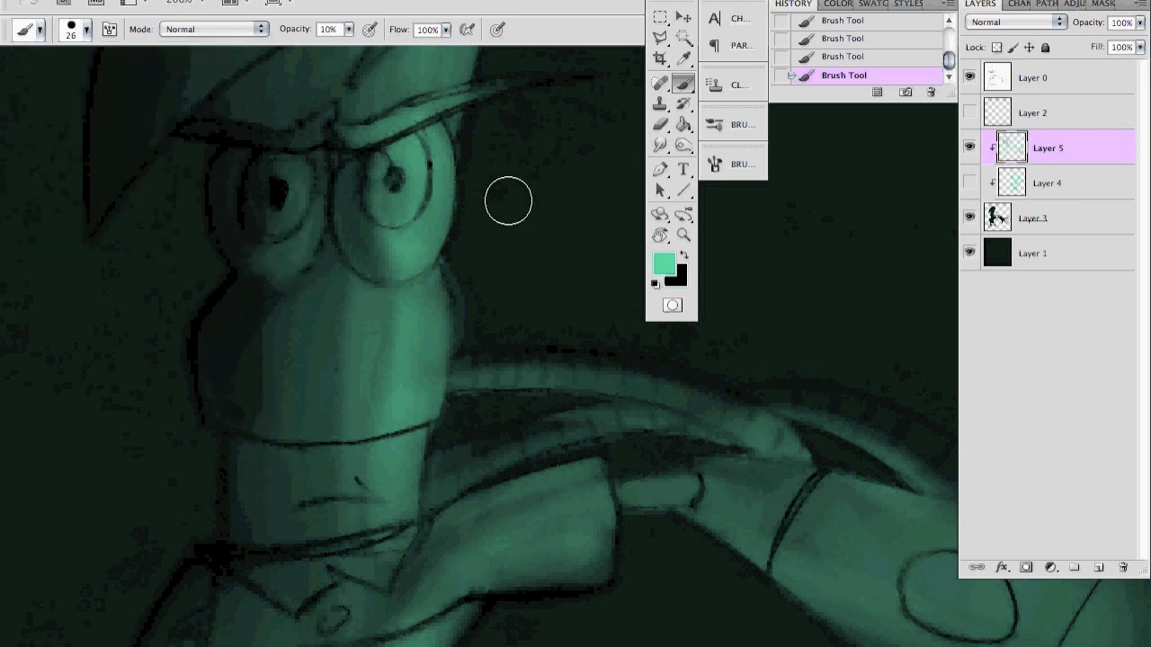
key("x")
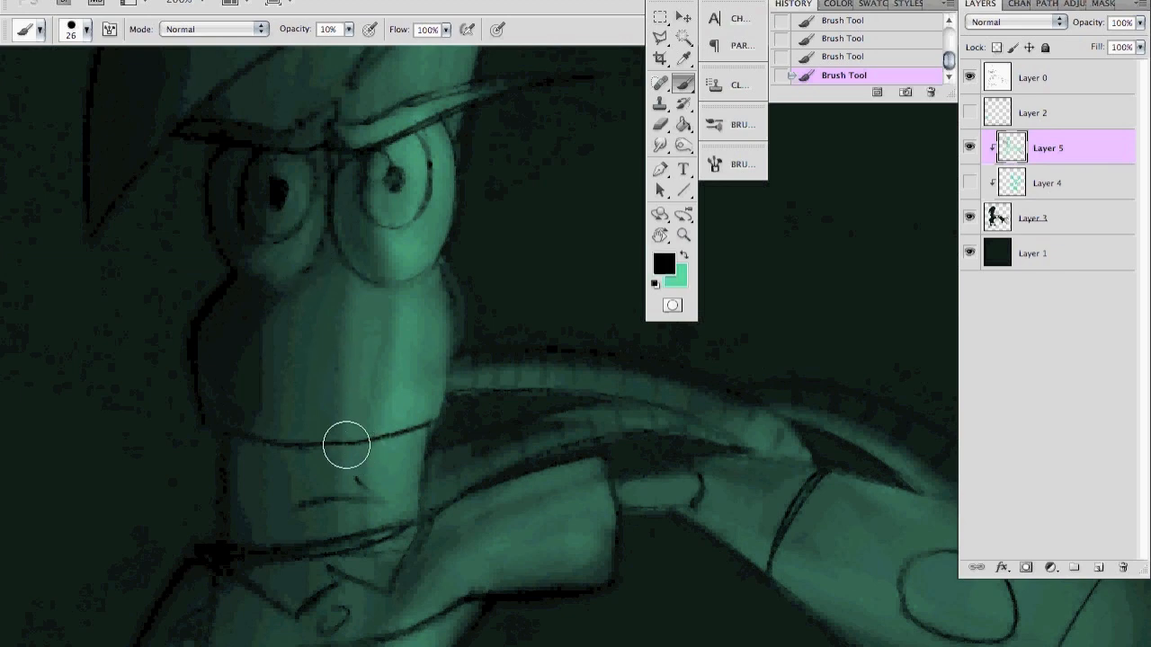
left_click_drag(337, 391, 347, 316)
left_click_drag(271, 312, 272, 247)
- Brush light green highlights onto the neck around the mouth, the underside of the right-hand shoulder and the torso
key("x")
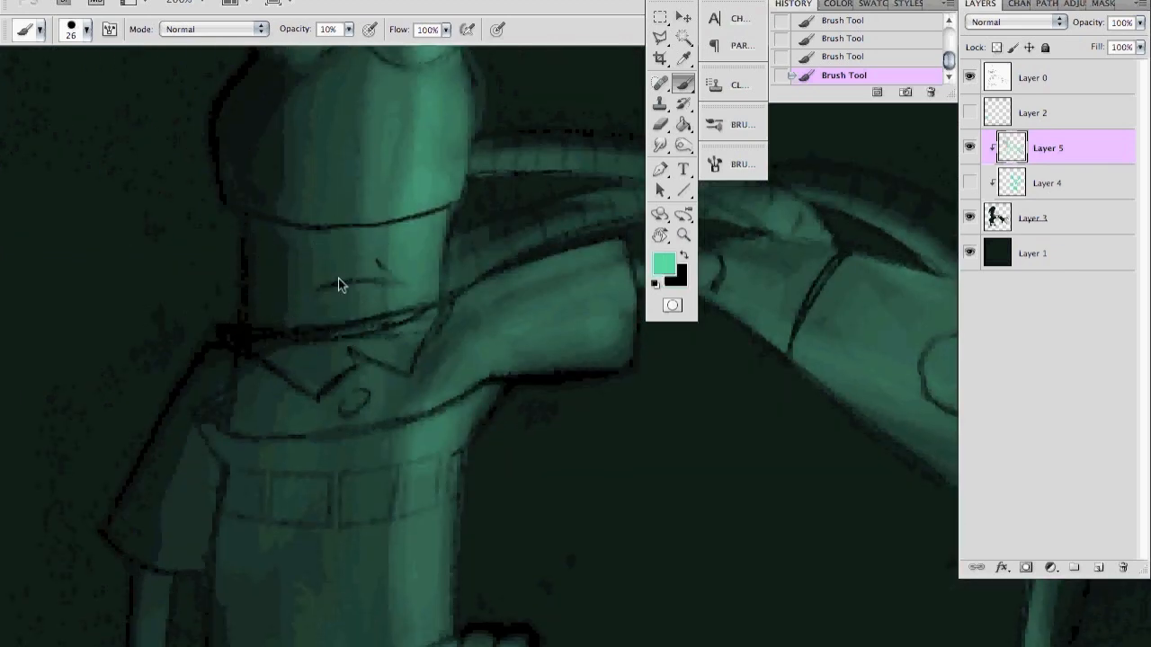
left_click_drag(344, 262, 378, 237)
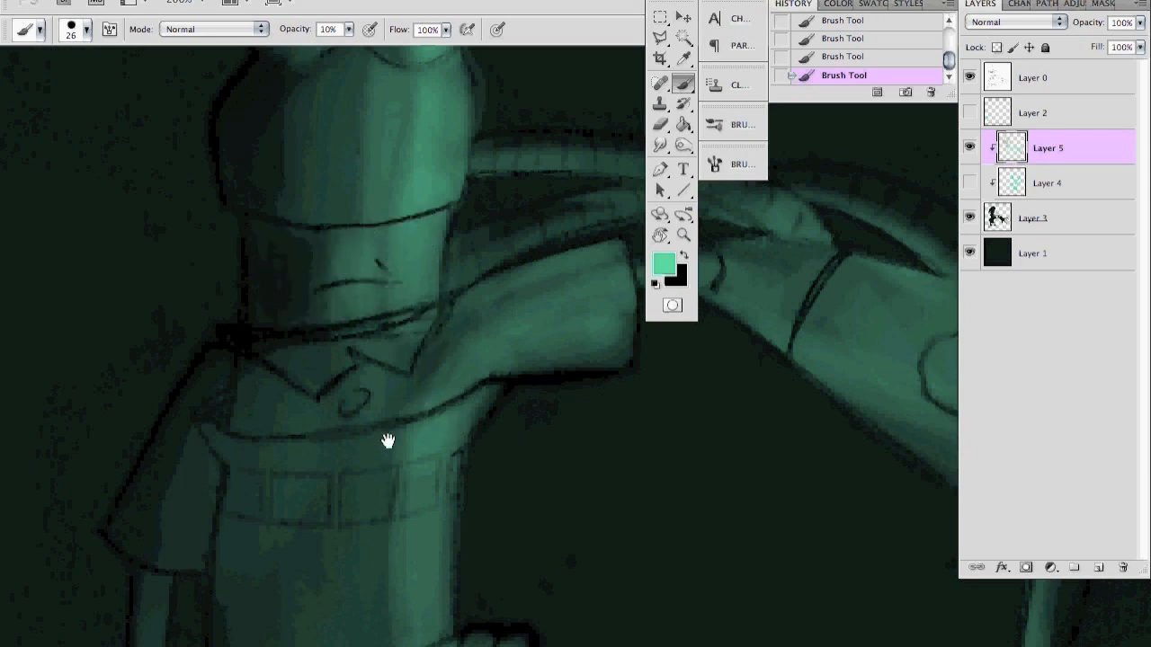
left_click_drag(391, 573, 327, 467)
mouse_move(441, 194)
left_mouse_down()
mouse_move(557, 162)
mouse_move(537, 185)
left_mouse_up()
mouse_move(471, 214)
left_mouse_down()
mouse_move(452, 234)
mouse_move(549, 193)
left_mouse_up()
left_click_drag(194, 477, 309, 379)
- Shade the left-hand sleeve and the gap beside the torso in near-black with a 14 px brush, and add light green along the sleeve's outer edge
left_click(86, 33)
left_click_drag(90, 62, 72, 65)
left_click(108, 340)
key("x")
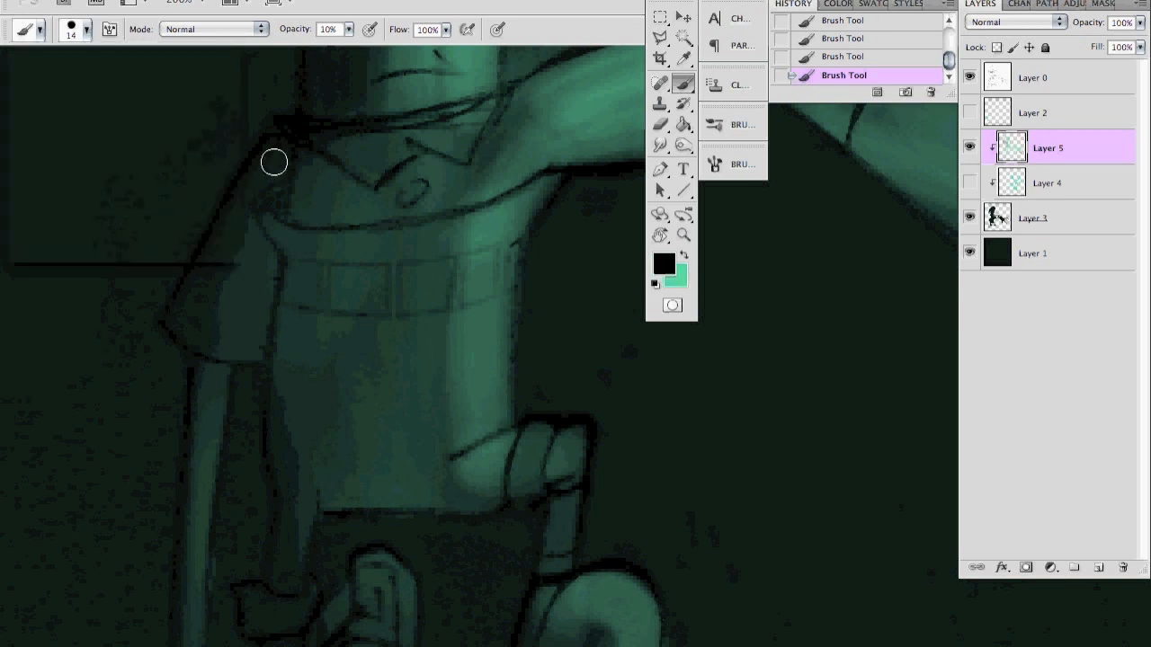
mouse_move(240, 195)
left_mouse_down()
mouse_move(268, 184)
mouse_move(251, 194)
mouse_move(278, 274)
left_mouse_up()
mouse_move(252, 209)
left_mouse_down()
mouse_move(242, 319)
mouse_move(251, 388)
left_mouse_up()
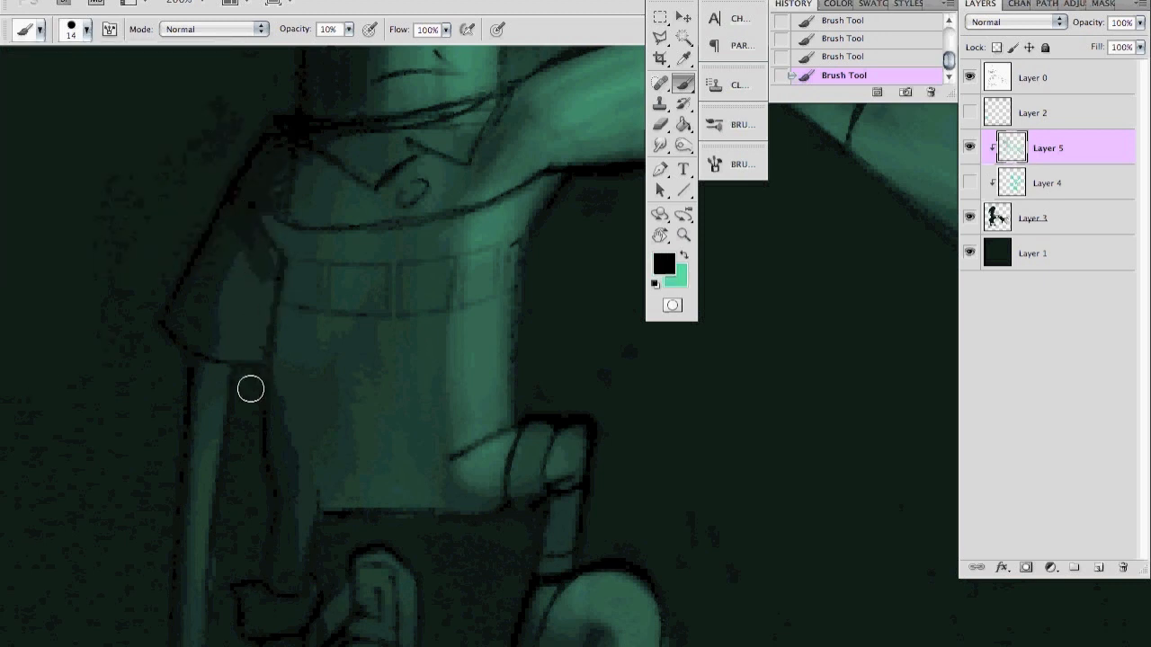
left_click_drag(254, 250, 220, 453)
mouse_move(247, 207)
left_mouse_down()
mouse_move(234, 432)
mouse_move(265, 199)
mouse_move(247, 222)
mouse_move(247, 295)
mouse_move(262, 234)
mouse_move(250, 400)
mouse_move(255, 236)
left_mouse_up()
key("x")
left_click_drag(180, 341, 246, 158)
- Lower the brush opacity to 5% and paint light green down the left-hand leg and the torso's lower left-hand edge
left_click(348, 28)
left_click_drag(353, 46, 349, 51)
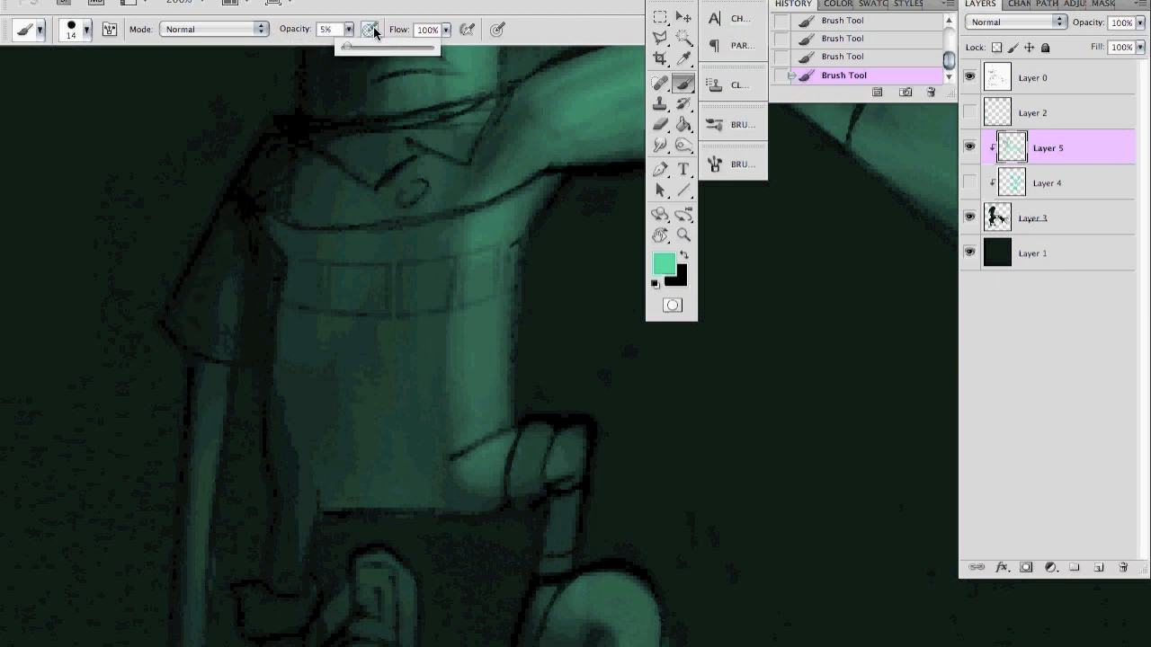
left_click(285, 388)
key("x")
key("x")
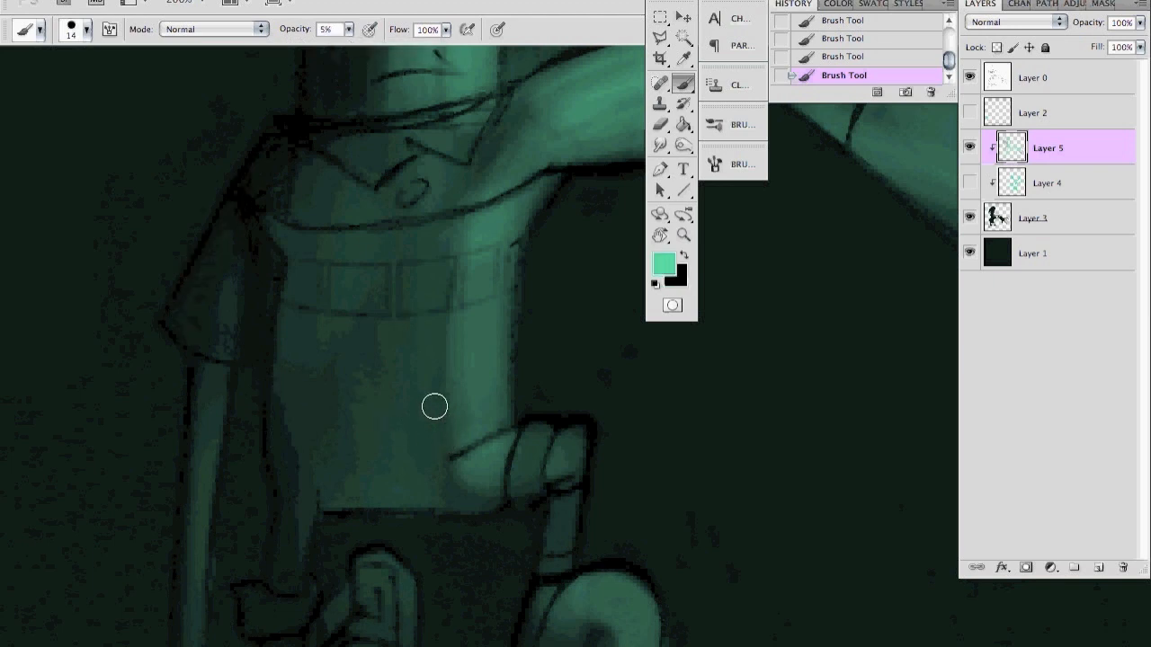
scroll(362, 352, "down", 5)
key("x")
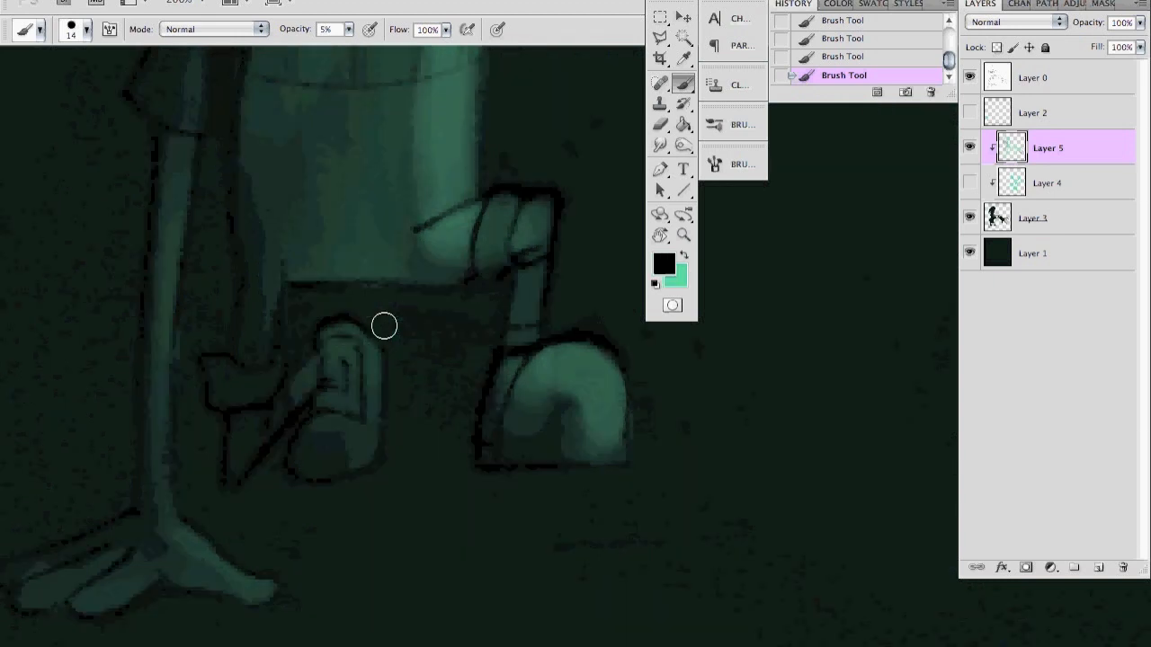
key("x")
mouse_move(247, 212)
left_mouse_down()
mouse_move(257, 334)
mouse_move(255, 216)
left_mouse_up()
left_click_drag(257, 329, 262, 272)
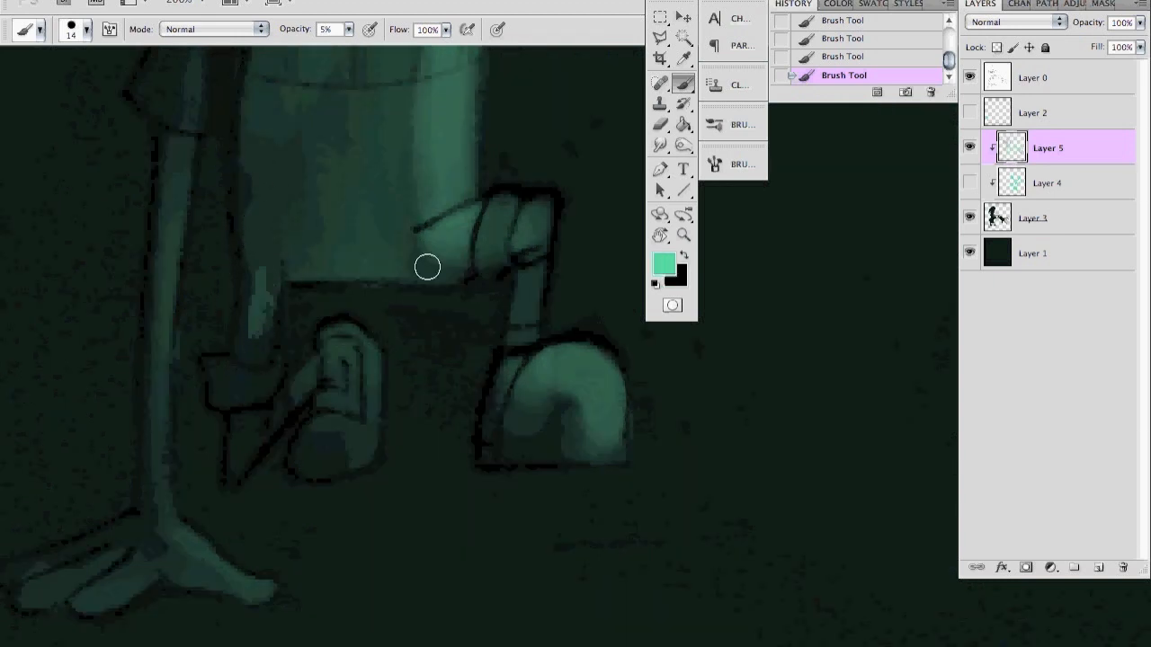
left_click_drag(242, 147, 242, 220)
left_click_drag(289, 255, 282, 141)
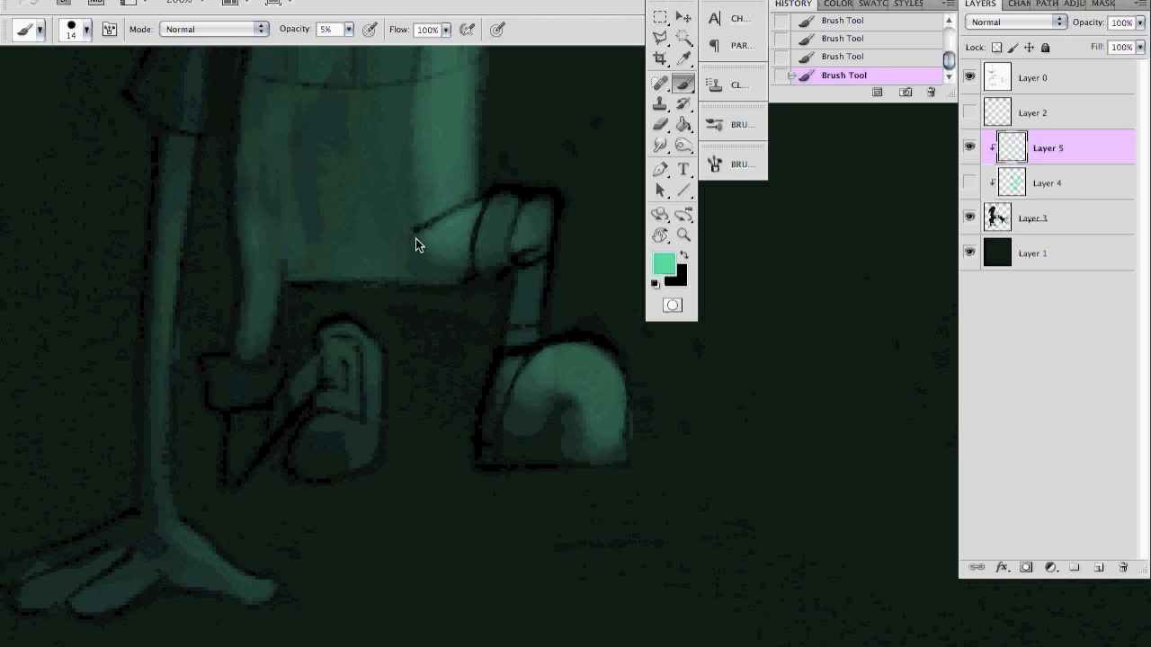
key("super+minus")
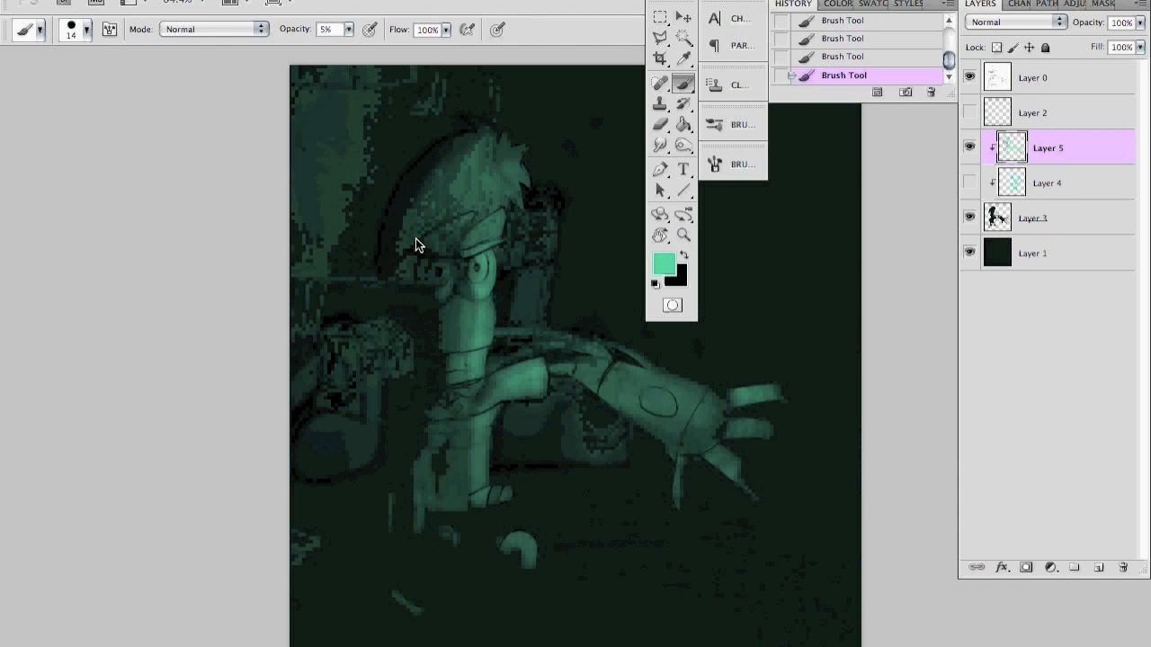